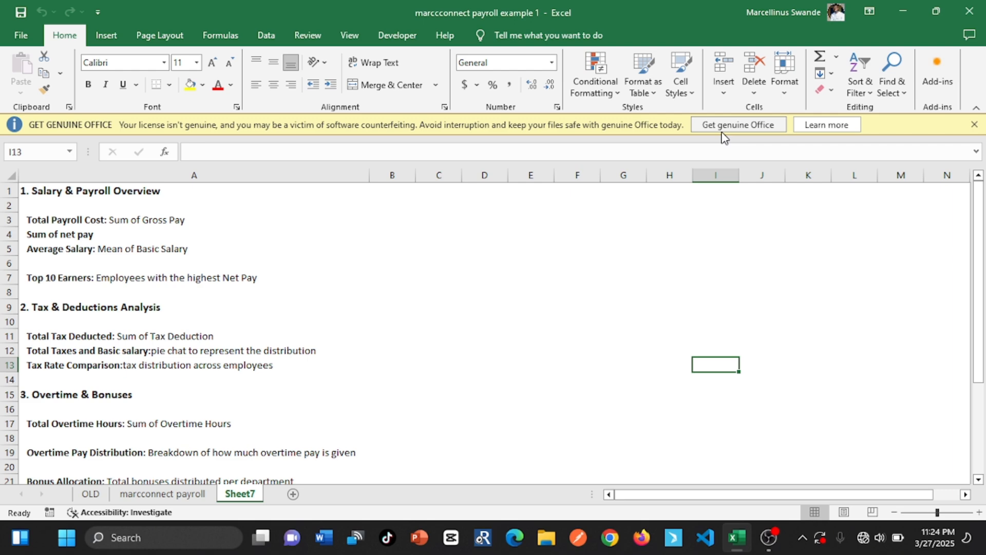
Look over the marcconnect payroll table and the Sheet7 analysis list, and preview the recommended PivotTables for the payroll data
click(174, 497)
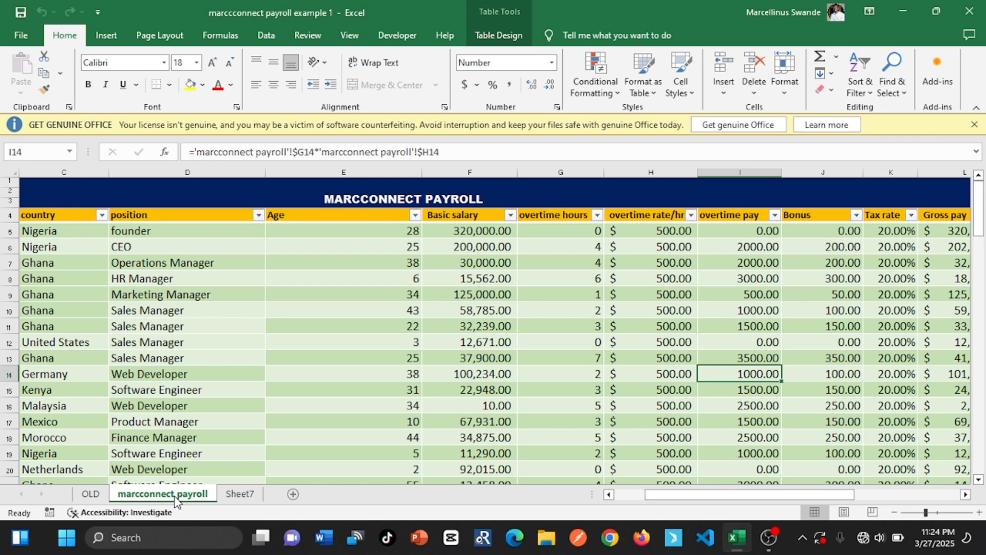
click(260, 494)
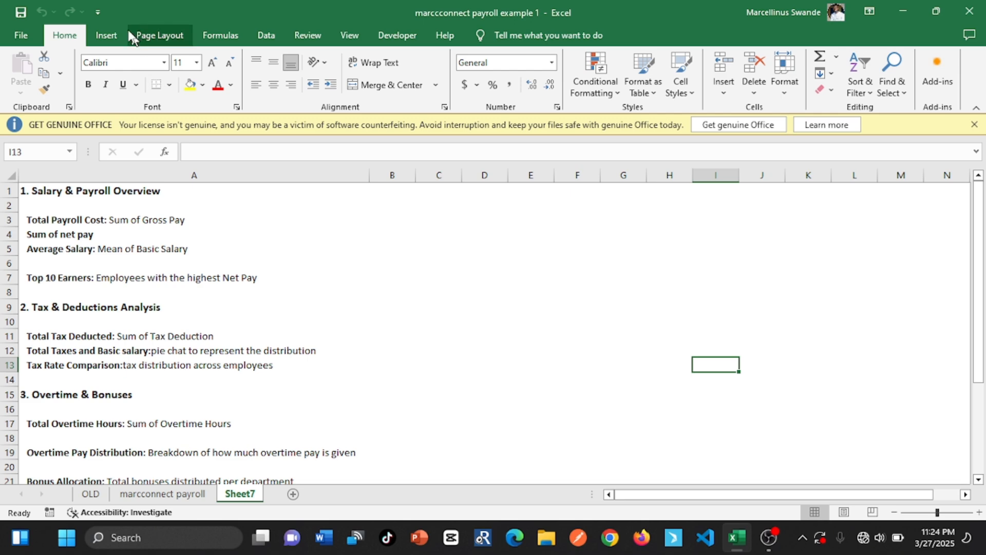
click(107, 35)
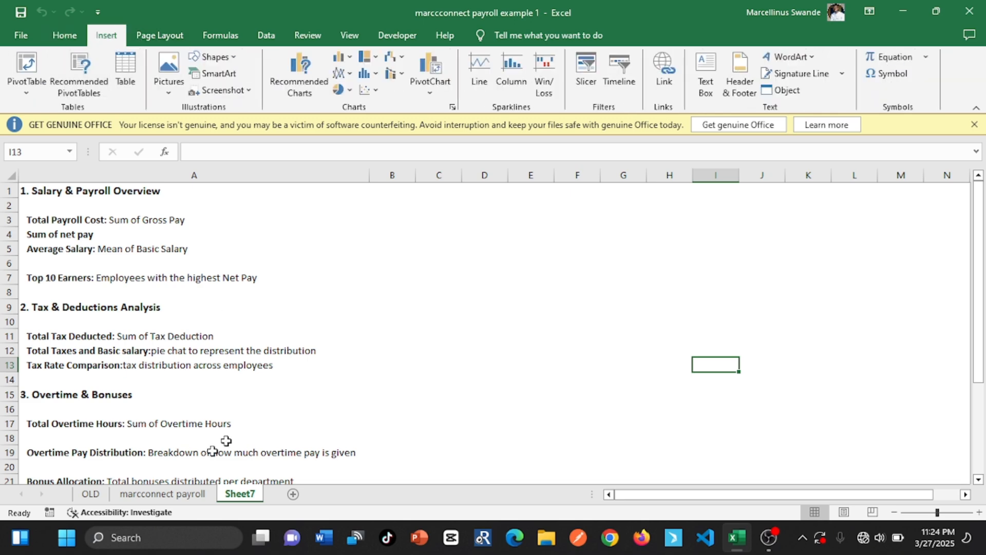
click(162, 493)
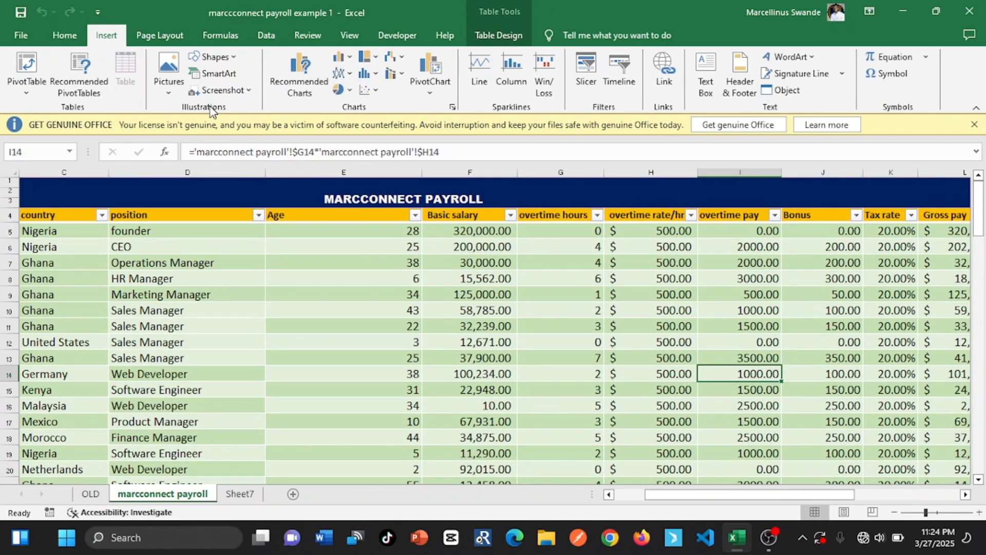
click(81, 71)
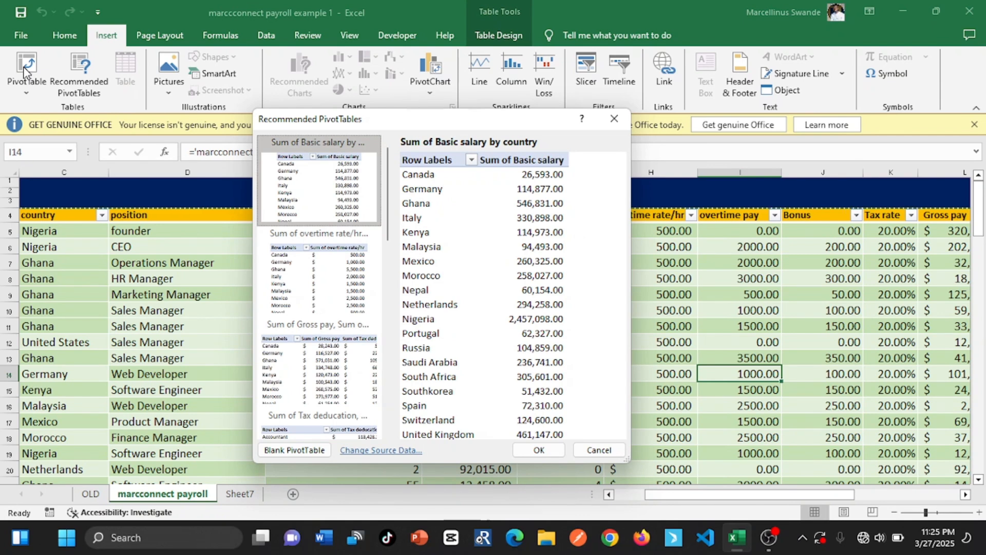
click(614, 119)
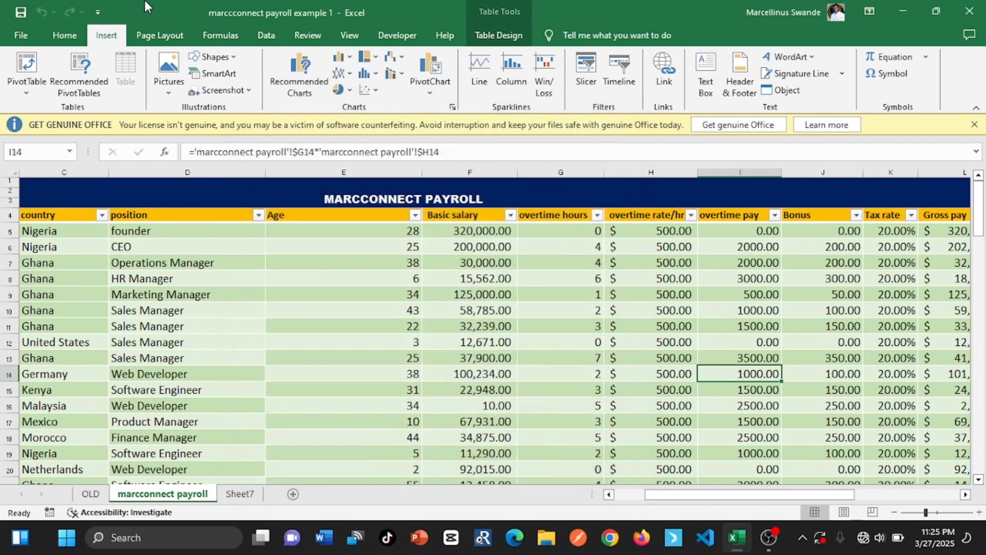
Insert a blank PivotTable based on the payroll table, placed on a new worksheet
click(28, 70)
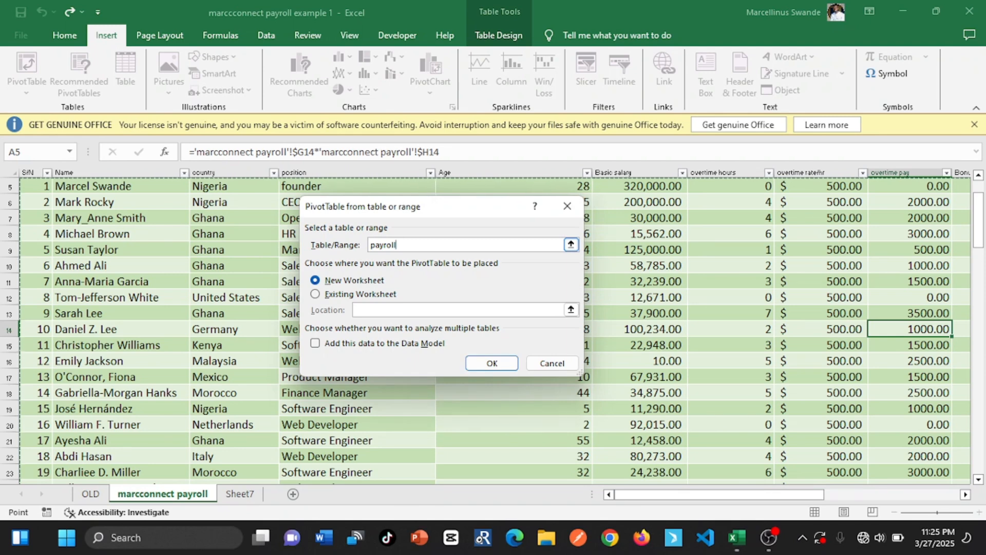
click(316, 295)
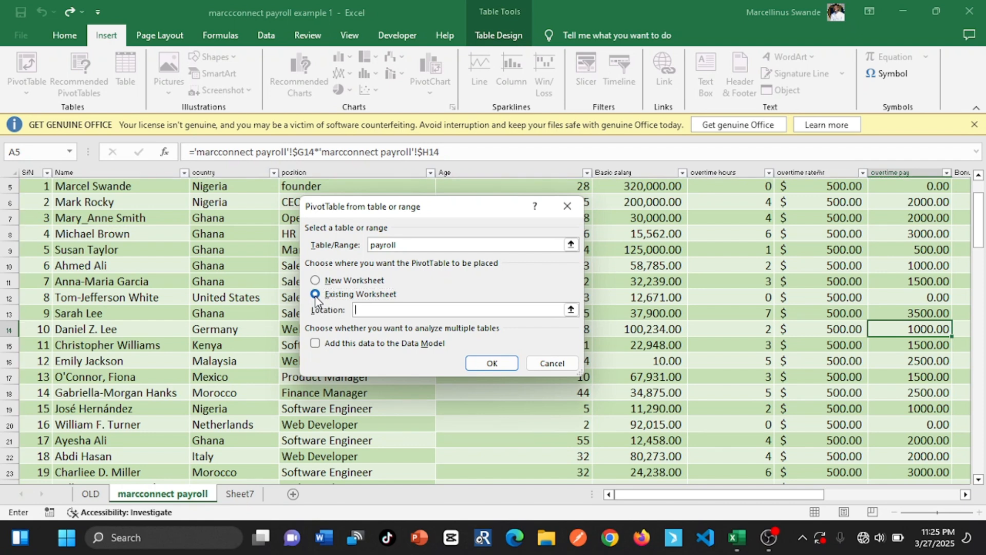
click(315, 281)
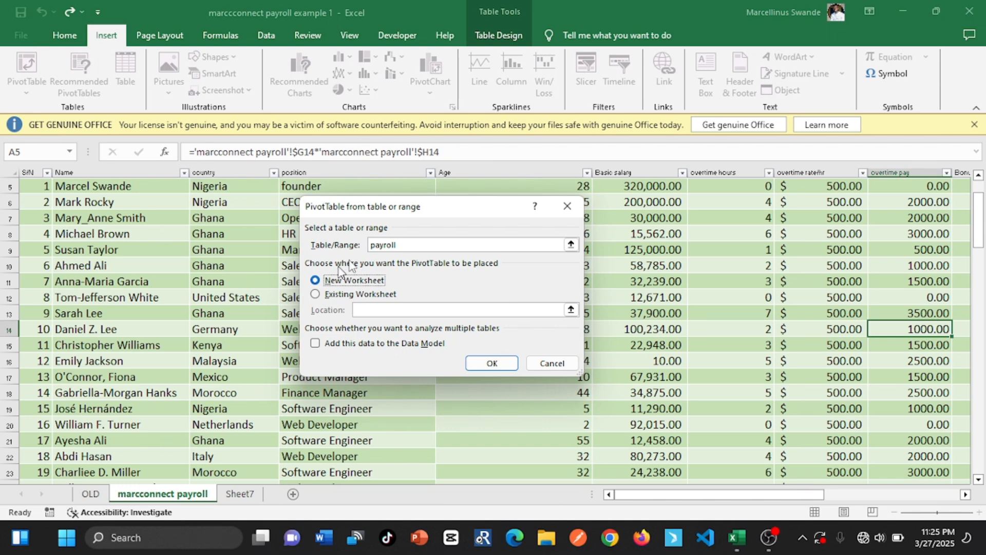
click(477, 360)
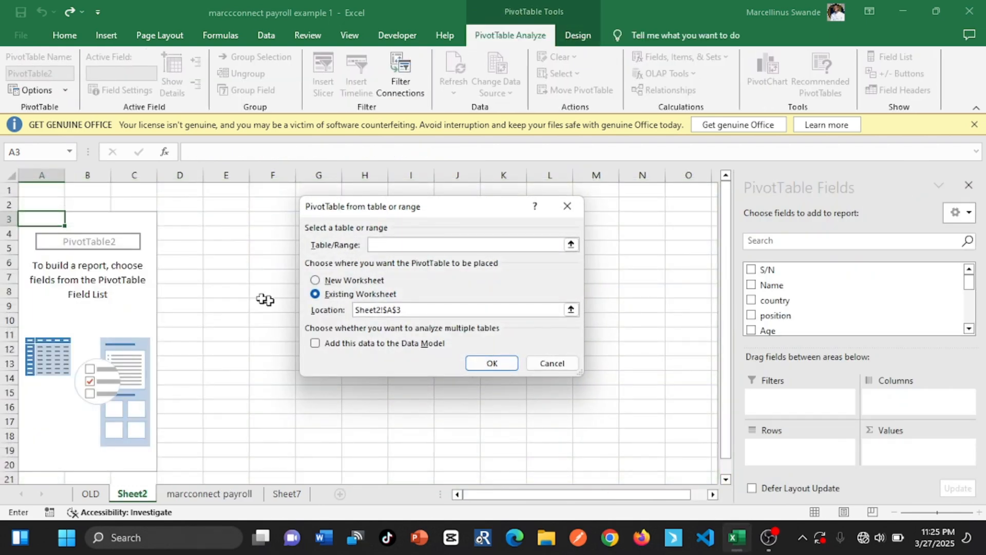
click(567, 206)
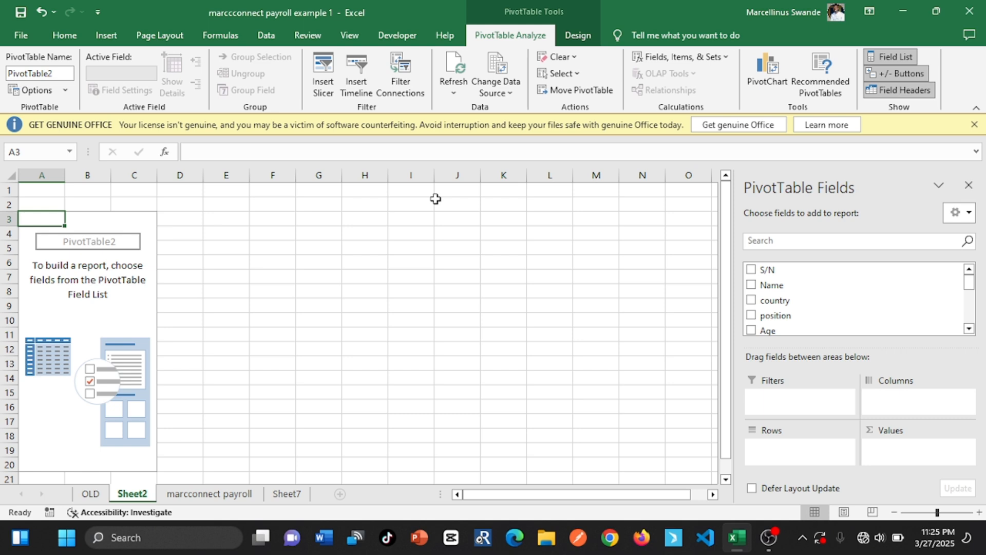
Check the first requirement in Sheet7, and add Gross pay as a sum to the values of the blank PivotTable in Sheet2
click(286, 494)
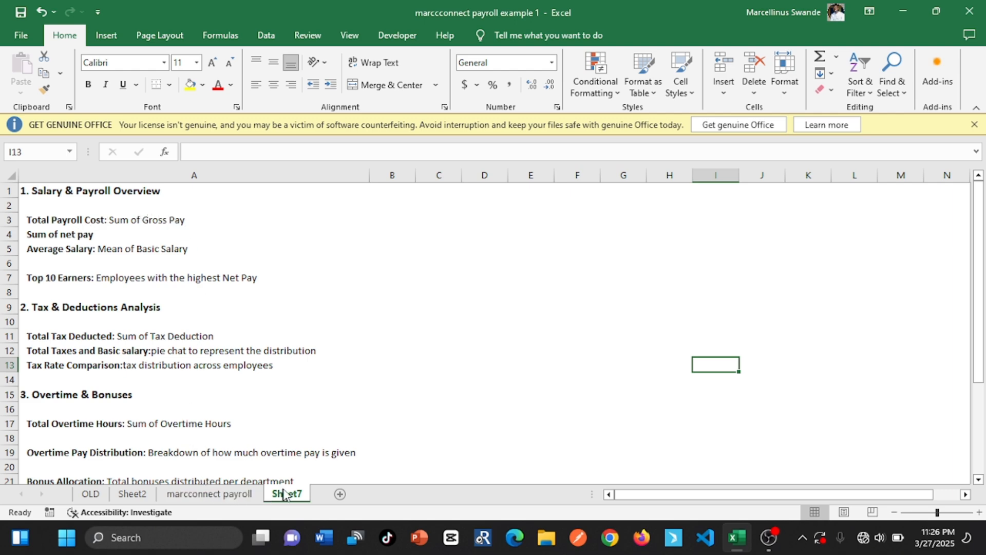
click(208, 495)
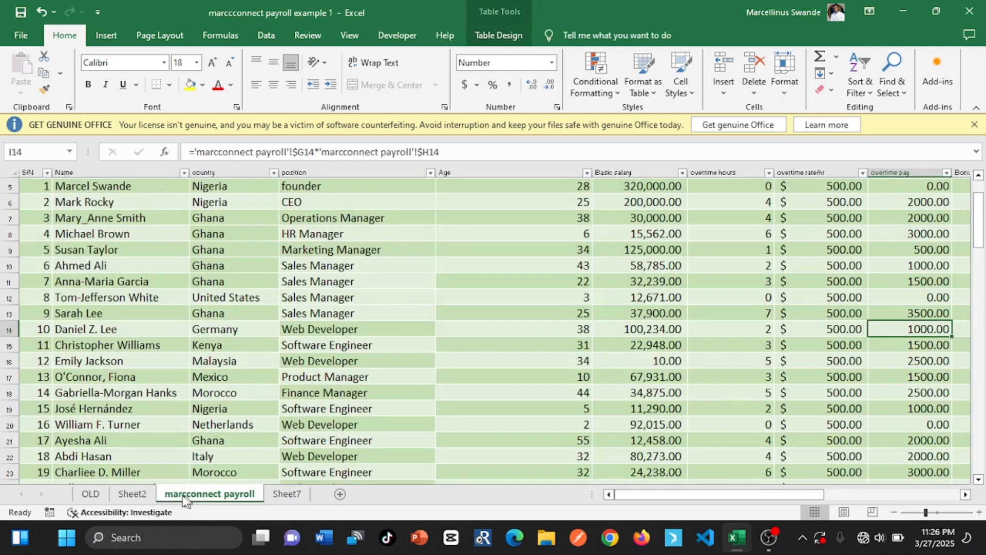
click(134, 494)
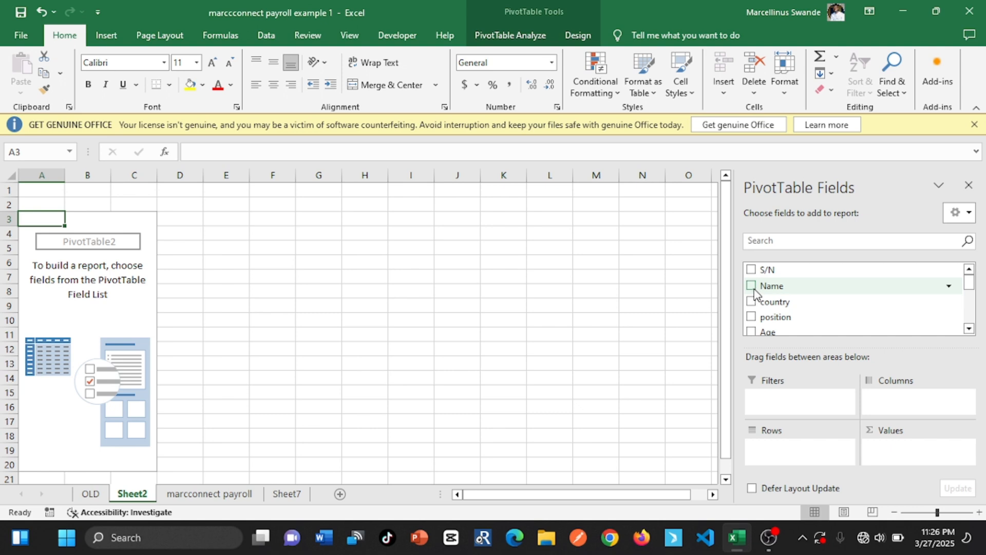
click(969, 329)
click(969, 329)
click(969, 329)
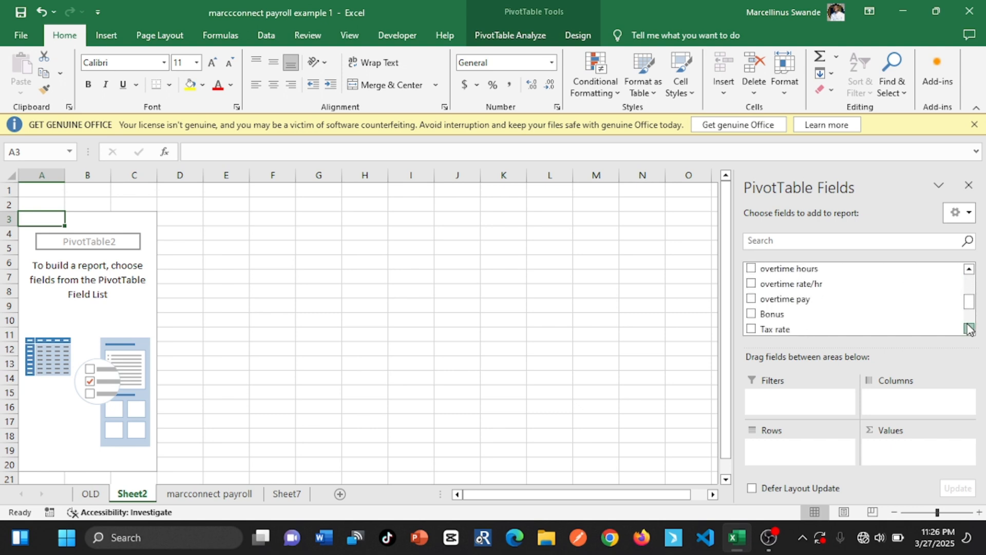
click(969, 329)
click(969, 328)
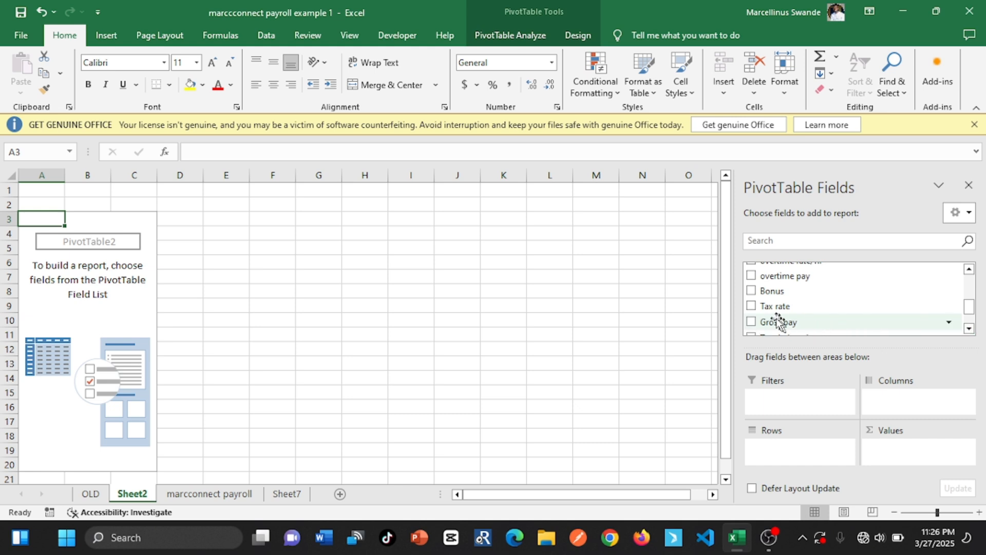
click(751, 321)
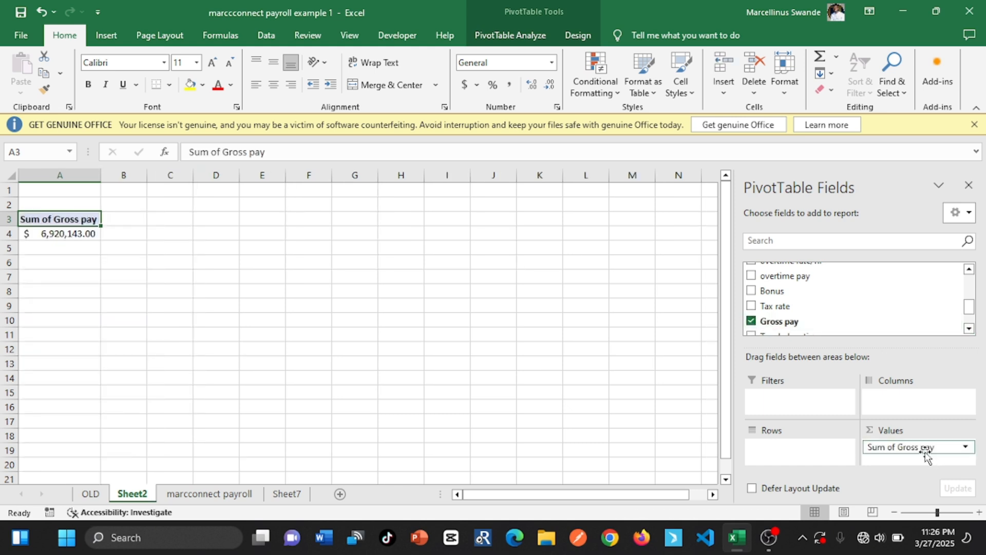
drag(918, 446, 893, 452)
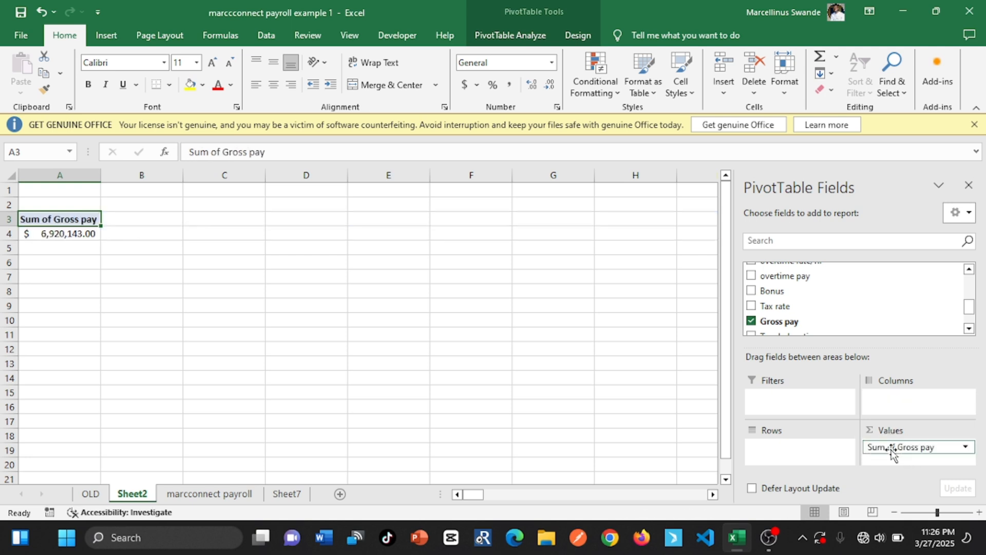
Hide the gridlines on Sheet2
click(64, 229)
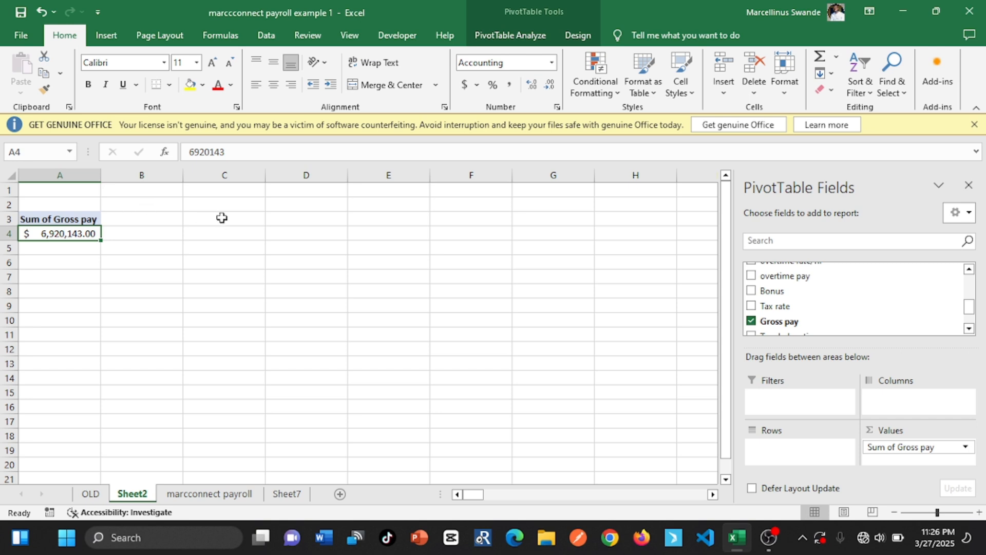
click(351, 36)
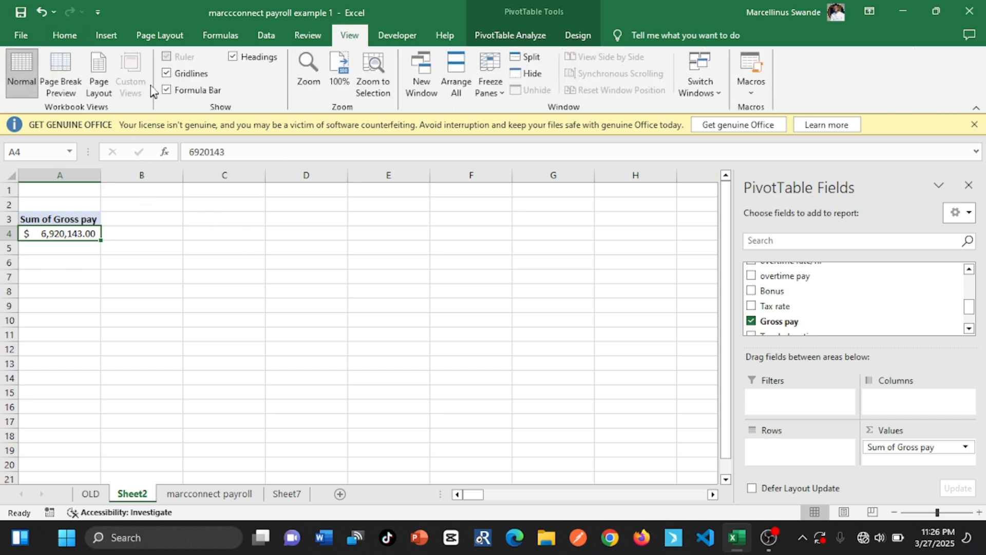
click(168, 74)
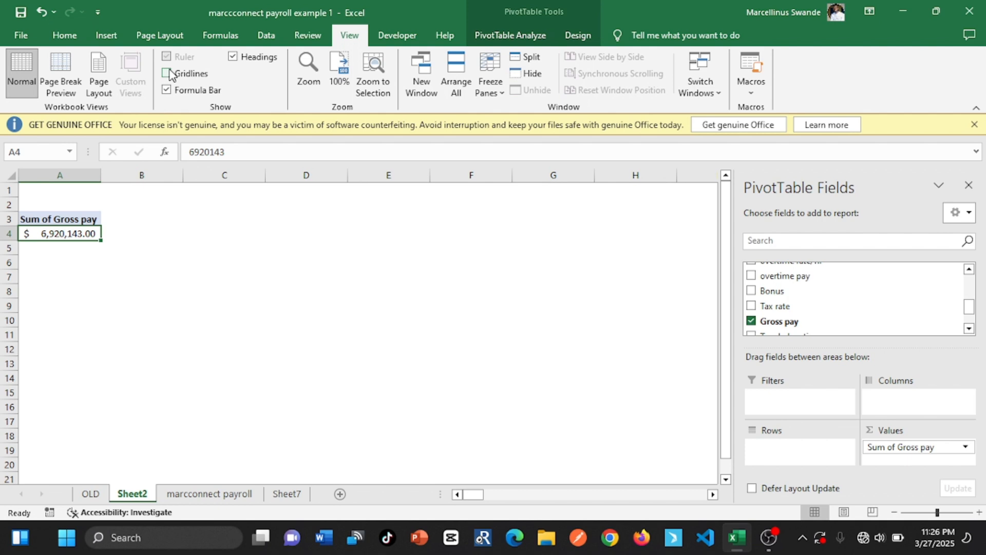
Insert a second PivotTable based on the payroll table at cell C3 of the existing Sheet2
click(218, 216)
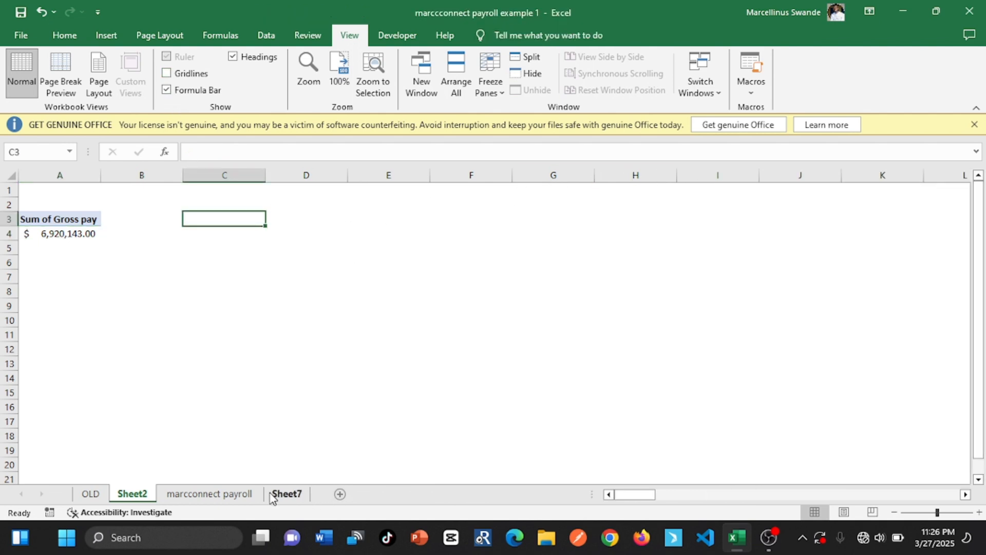
click(303, 494)
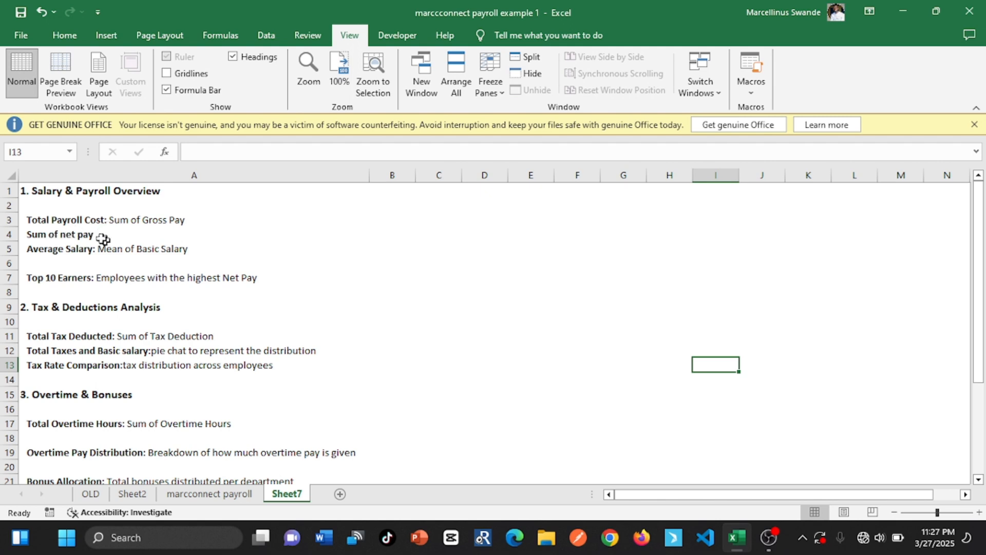
click(123, 495)
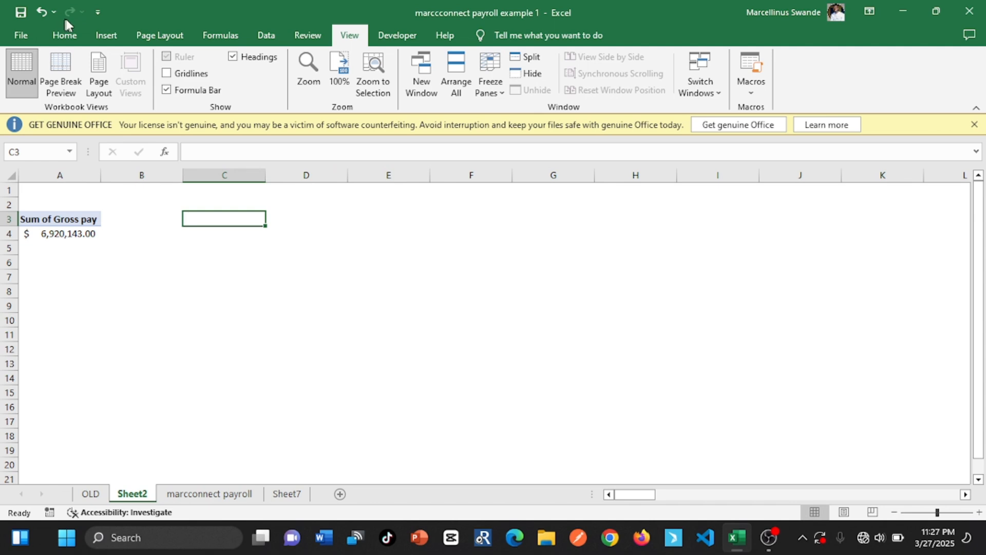
click(100, 35)
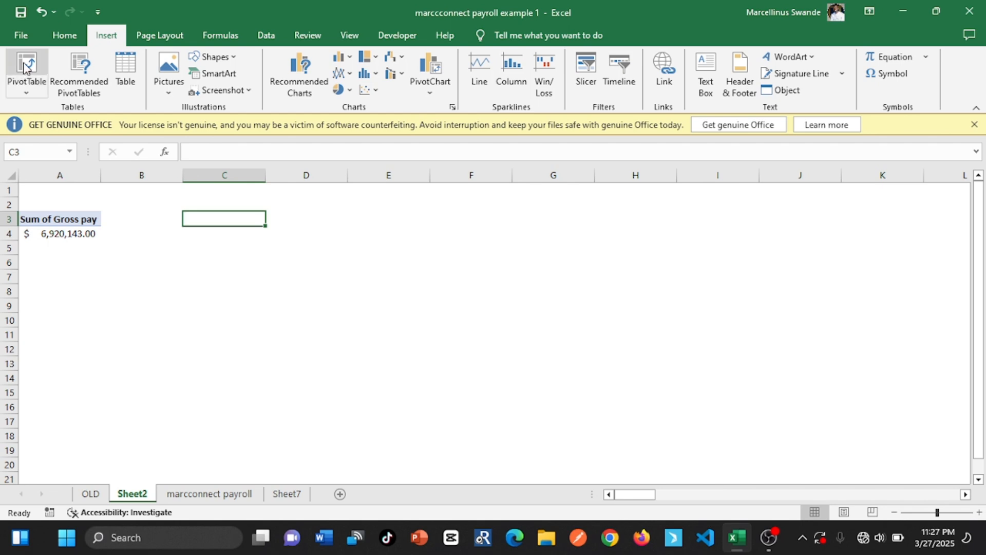
click(20, 85)
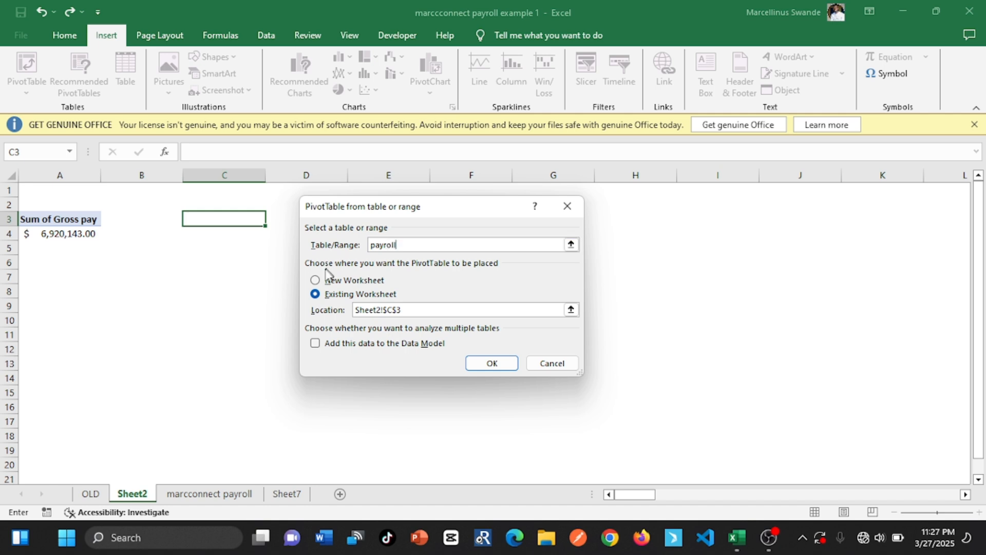
click(316, 282)
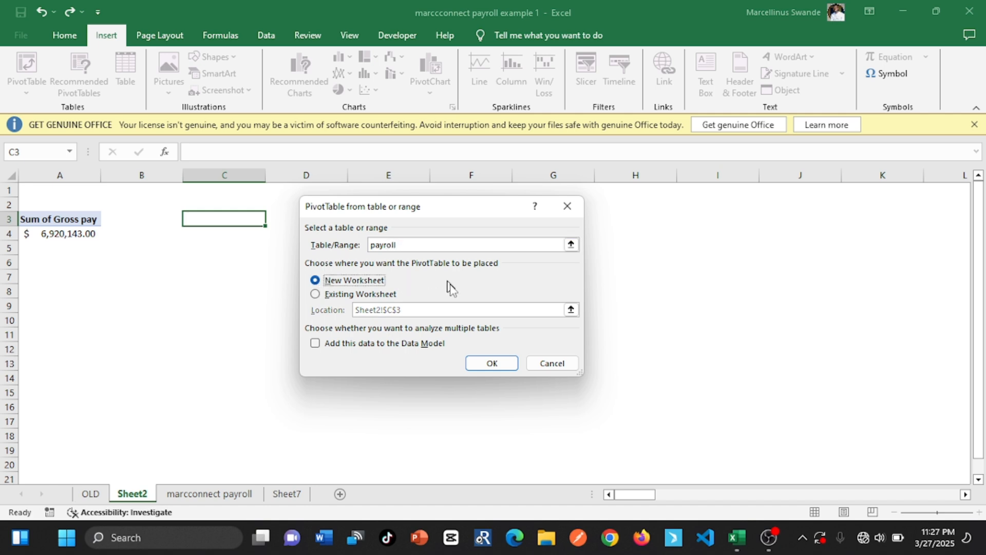
click(315, 295)
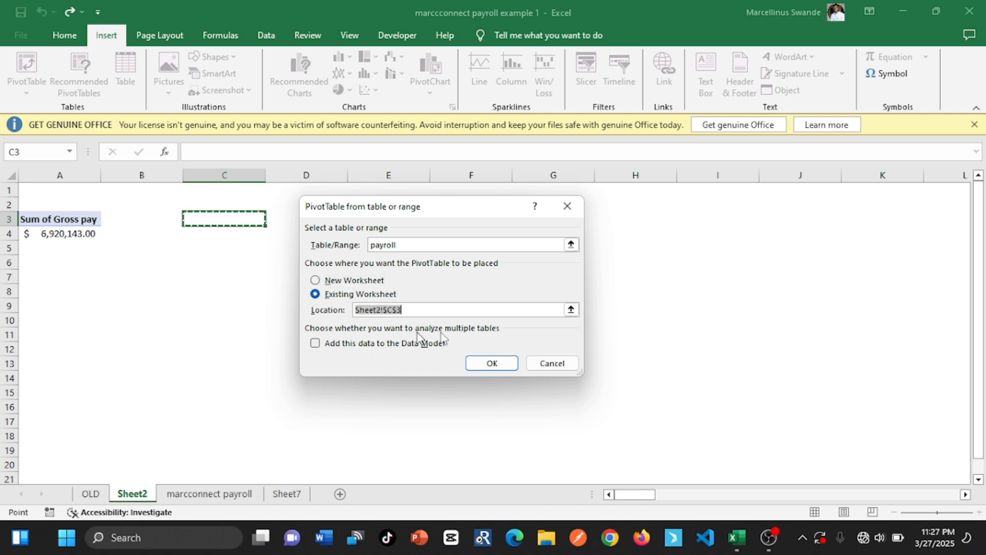
click(489, 358)
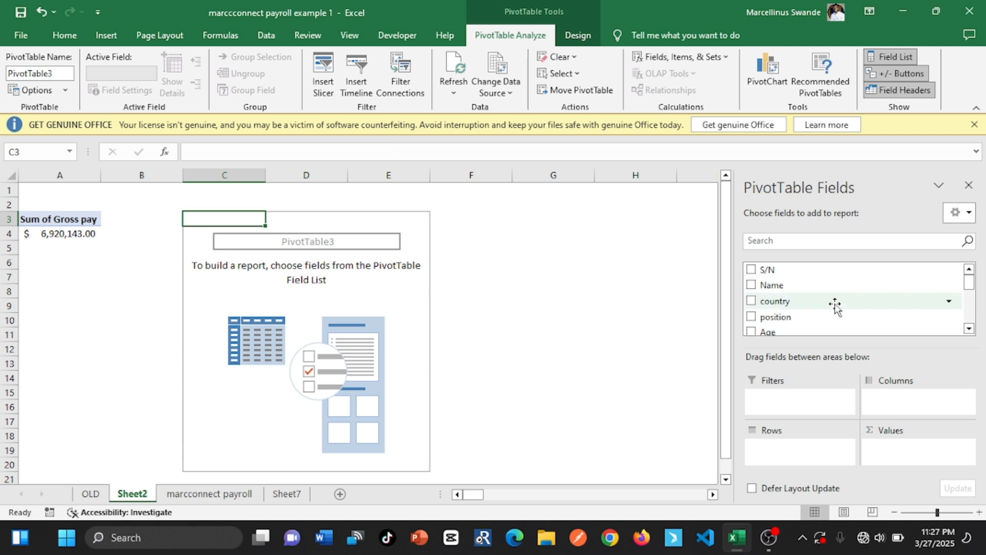
Add net pay as a sum to the values of the PivotTable at C3, and check the next requirement in Sheet7
scroll(969, 329, down, 6)
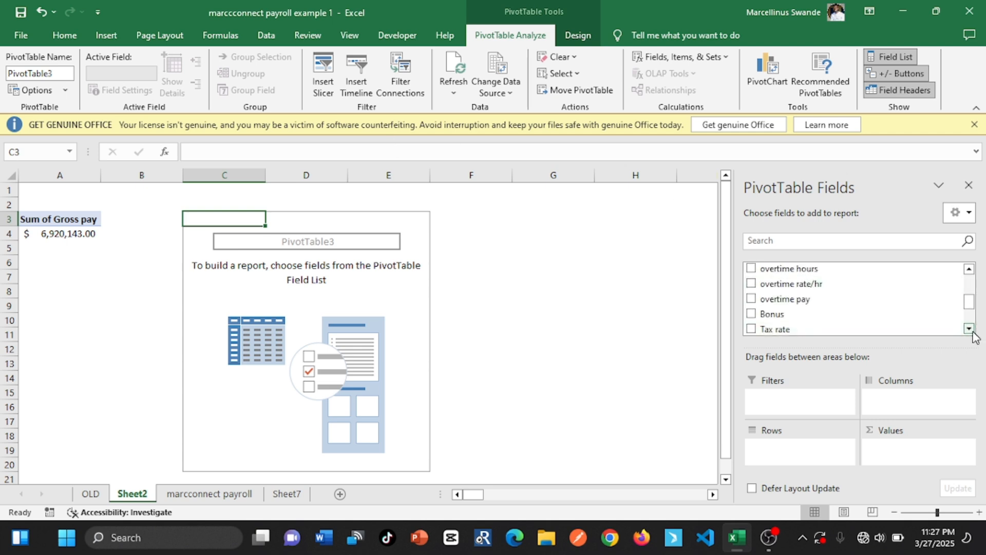
scroll(973, 334, down, 3)
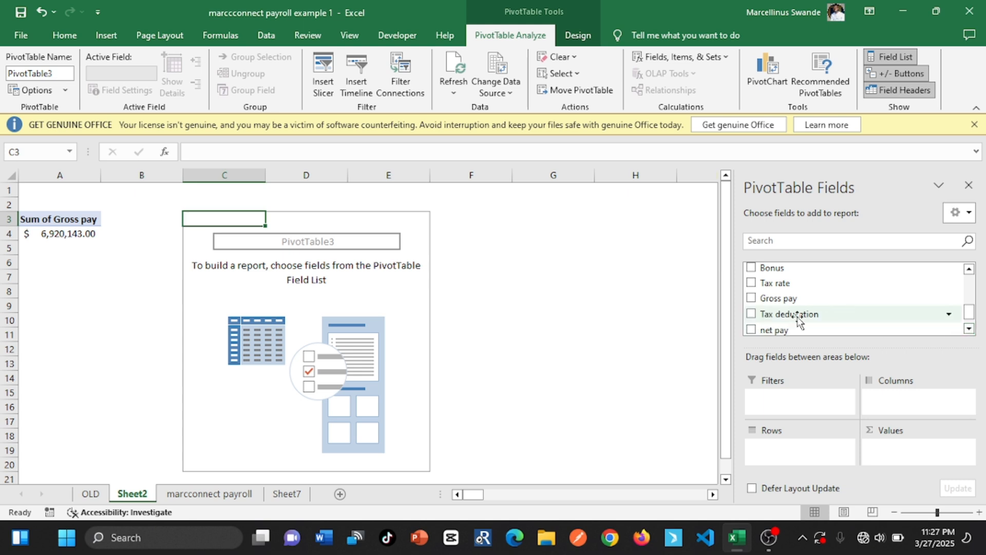
click(752, 329)
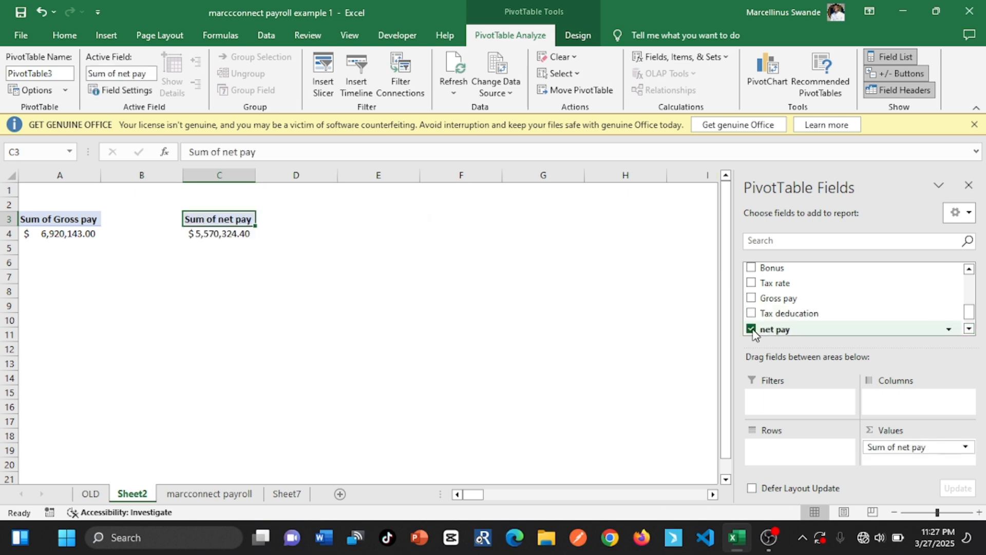
click(892, 445)
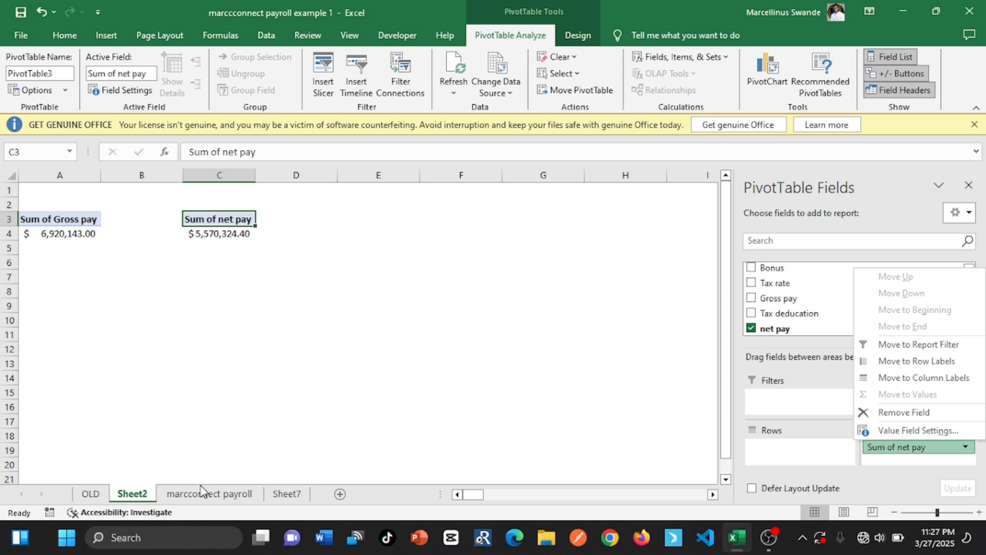
click(287, 493)
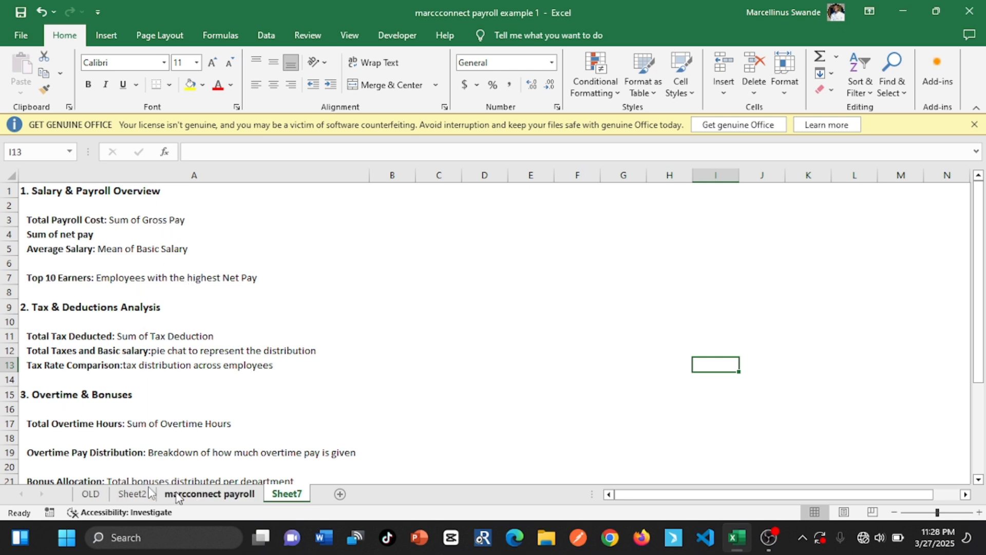
click(130, 496)
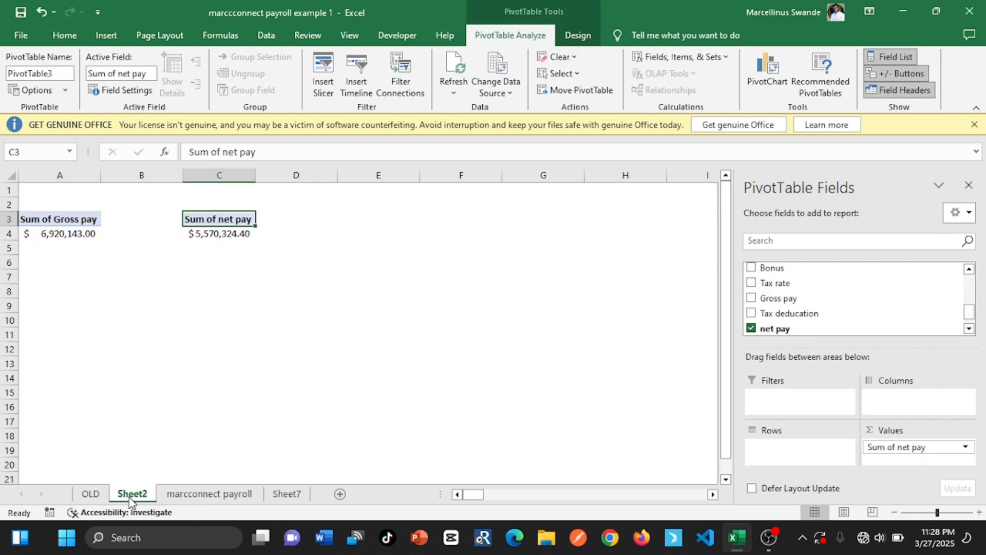
Insert a third PivotTable based on the payroll table at cell E3 of the existing Sheet2
click(327, 220)
click(373, 221)
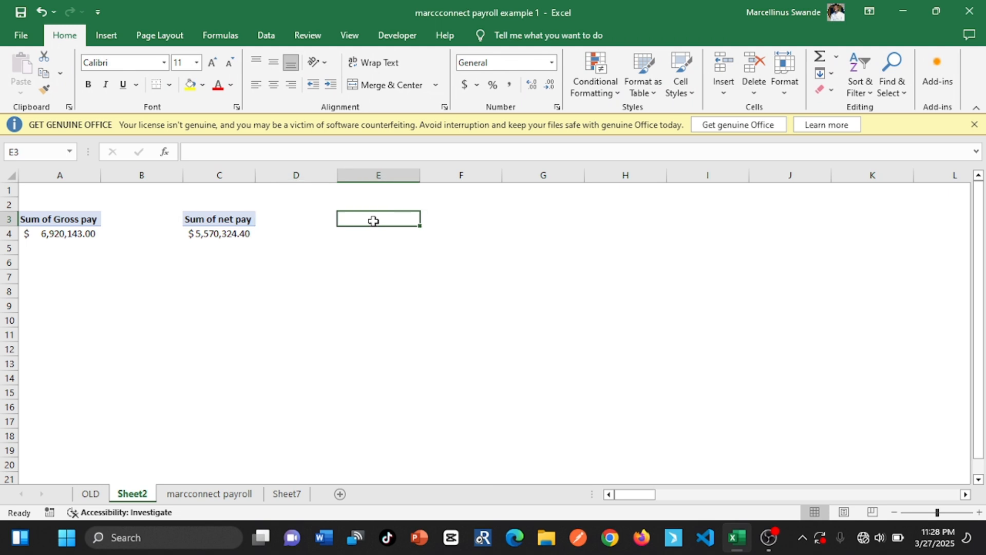
click(105, 38)
click(27, 66)
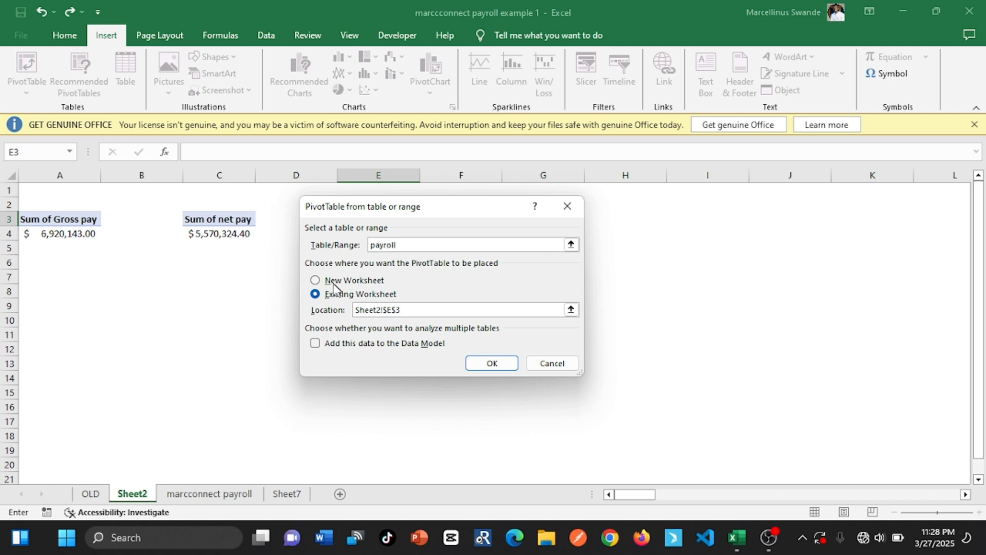
click(491, 363)
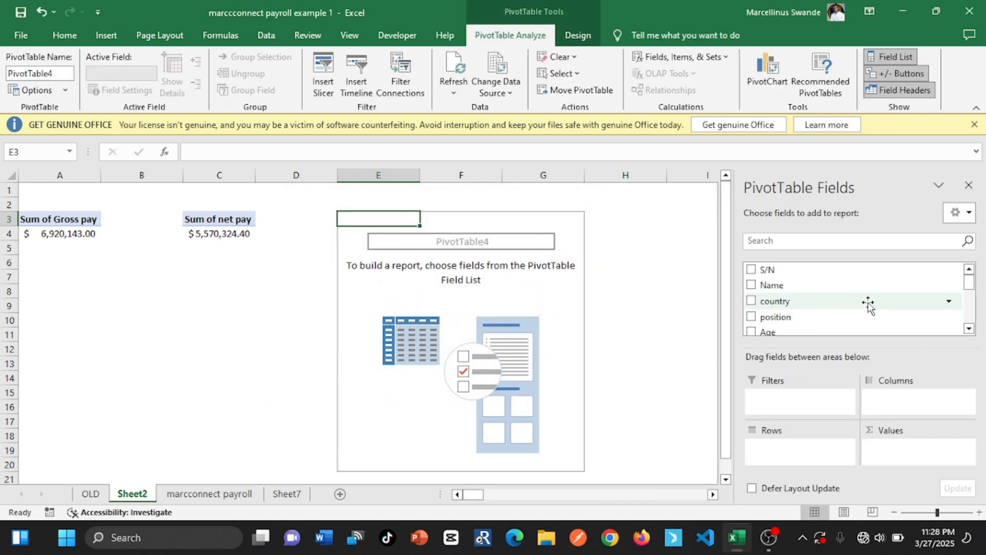
Add Basic salary to the values of the blank PivotTable at E3
click(969, 328)
click(969, 329)
click(969, 329)
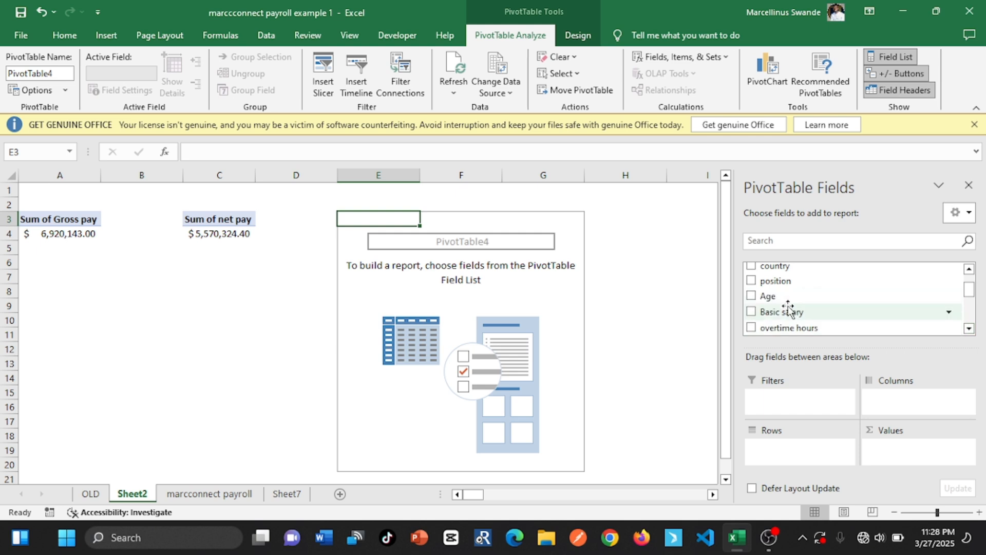
double_click(751, 312)
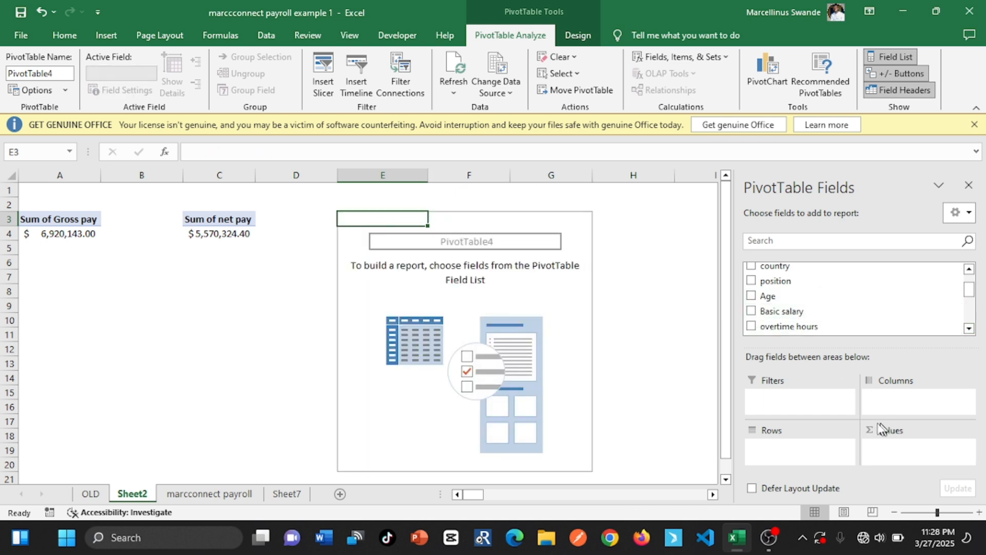
click(752, 311)
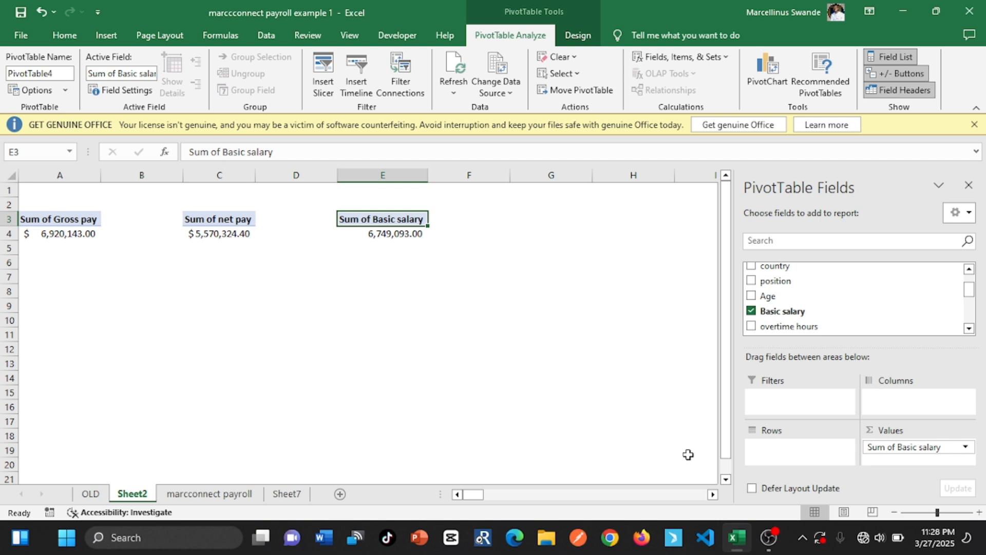
Summarize the Basic salary values in the PivotTable at E3 by Average instead of Sum
click(392, 230)
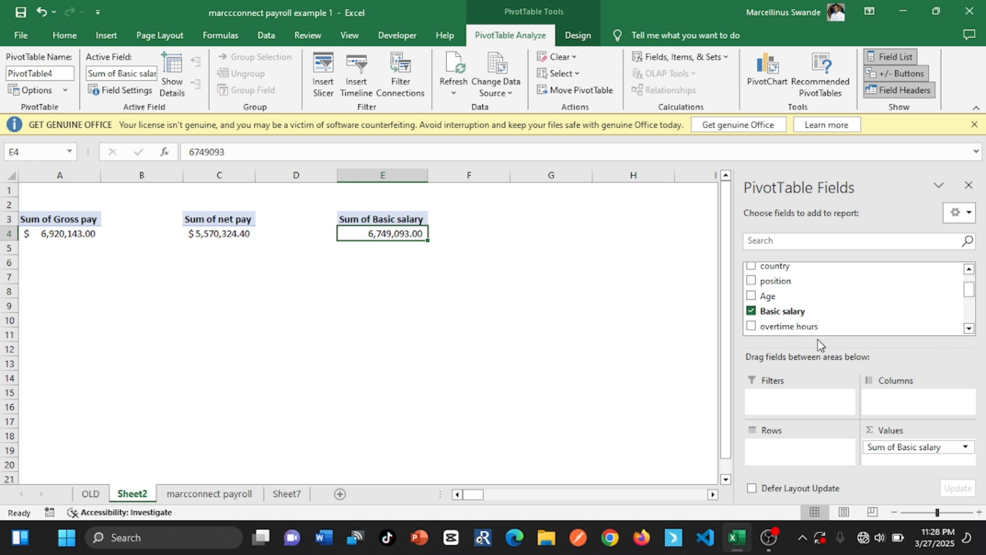
click(419, 219)
right_click(419, 219)
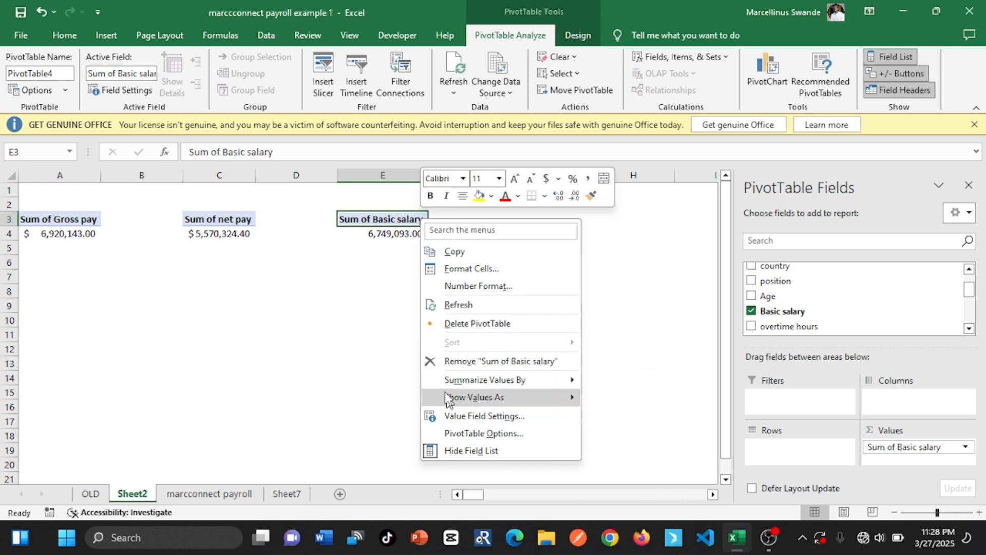
mouse_move(470, 384)
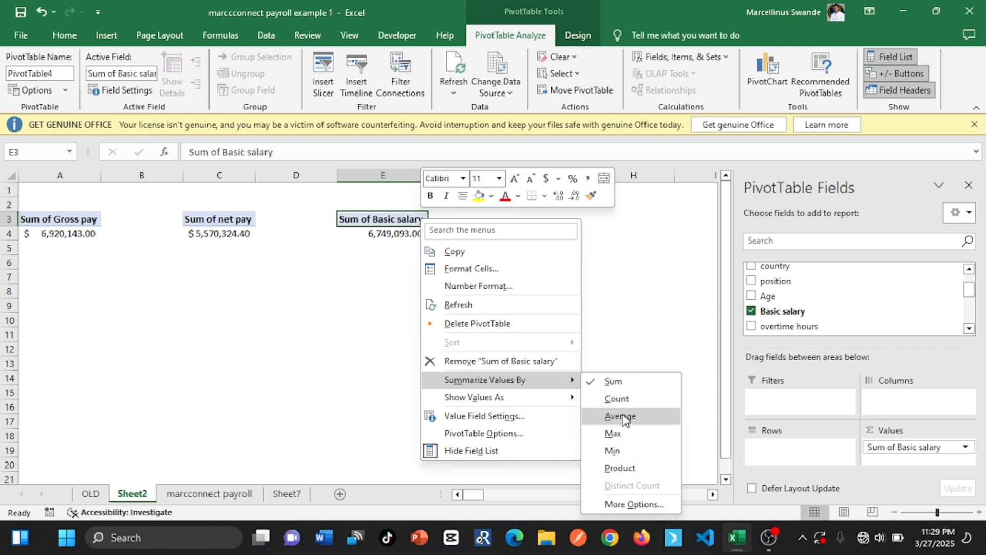
click(622, 416)
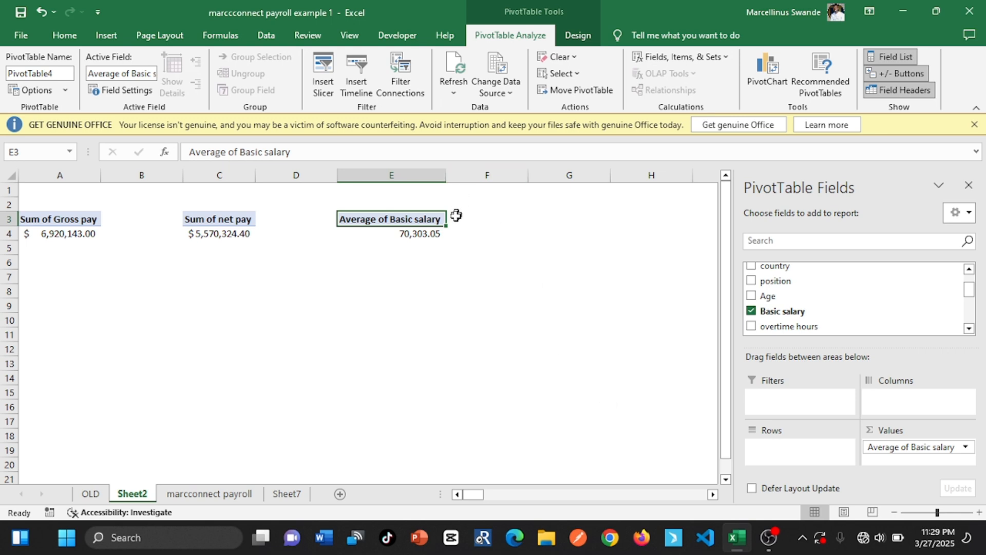
click(401, 233)
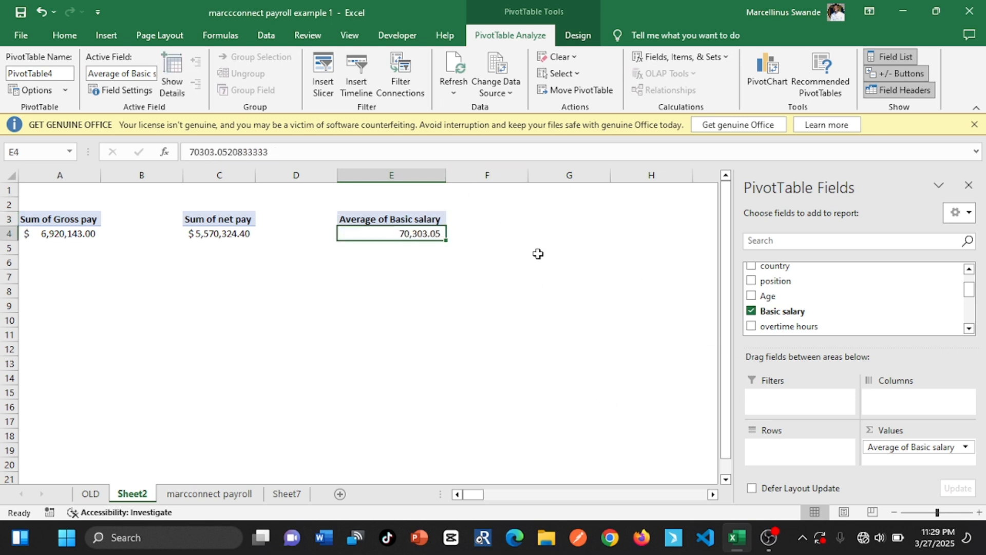
Check the next requirement in Sheet7, and insert a PivotTable based on the payroll table at cell G3 of Sheet2
click(276, 492)
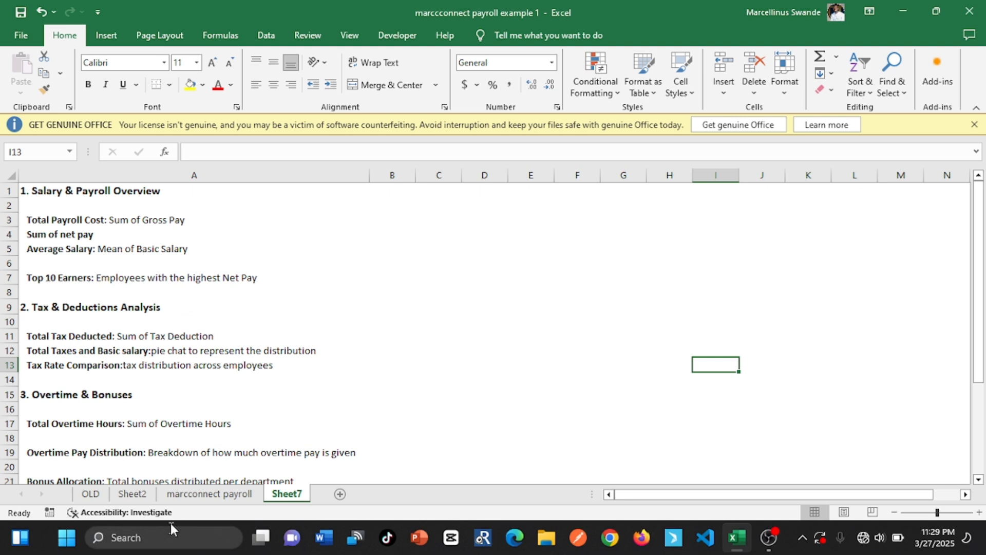
click(134, 496)
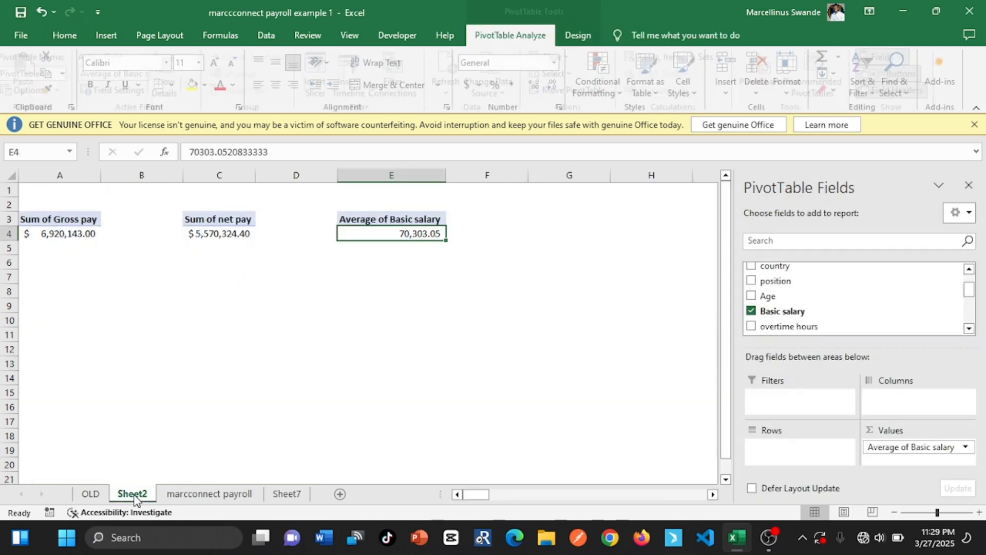
click(510, 239)
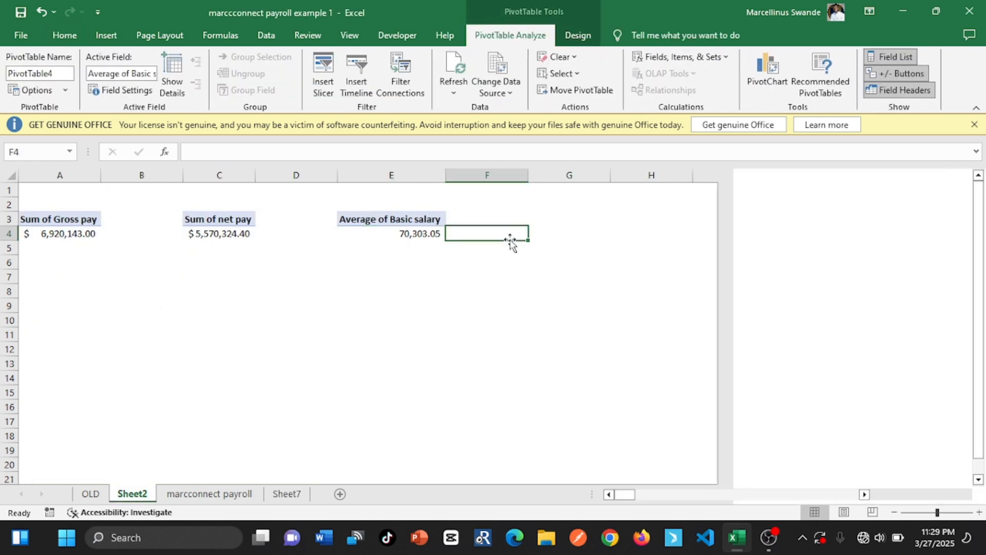
click(543, 218)
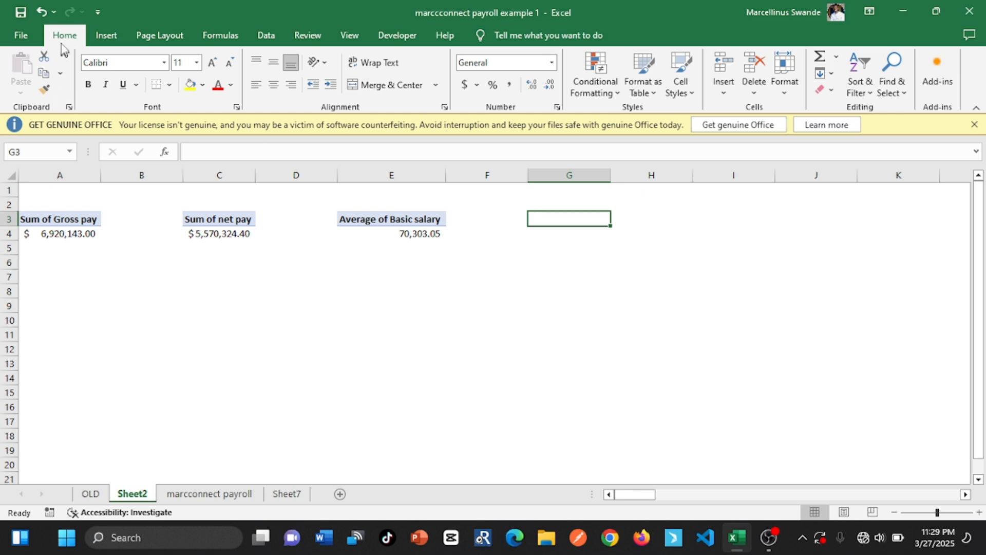
click(94, 36)
click(27, 65)
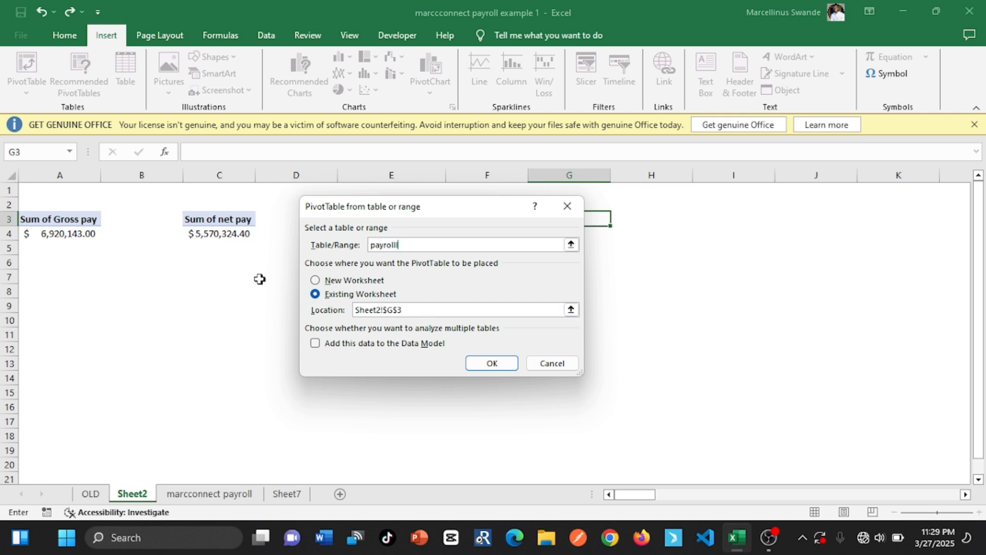
click(506, 364)
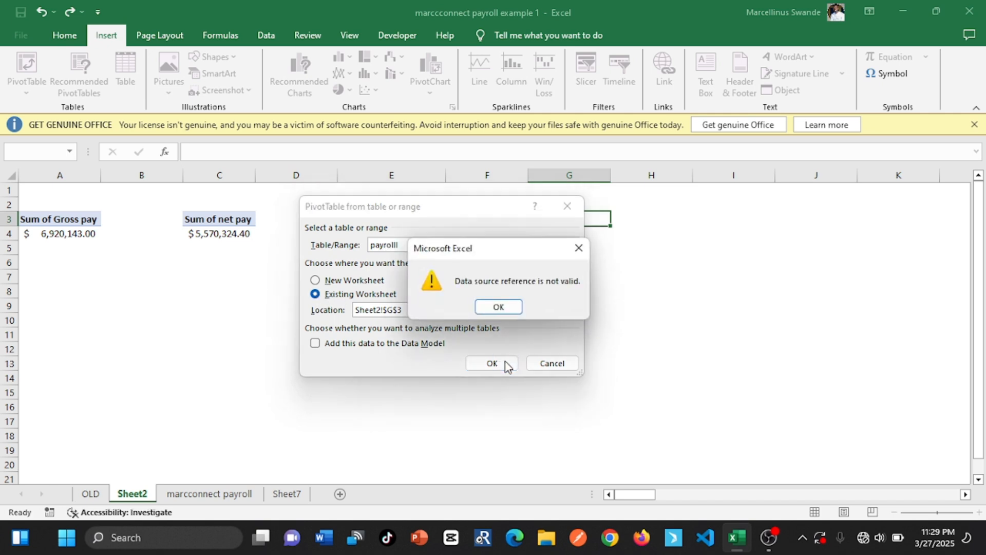
click(498, 307)
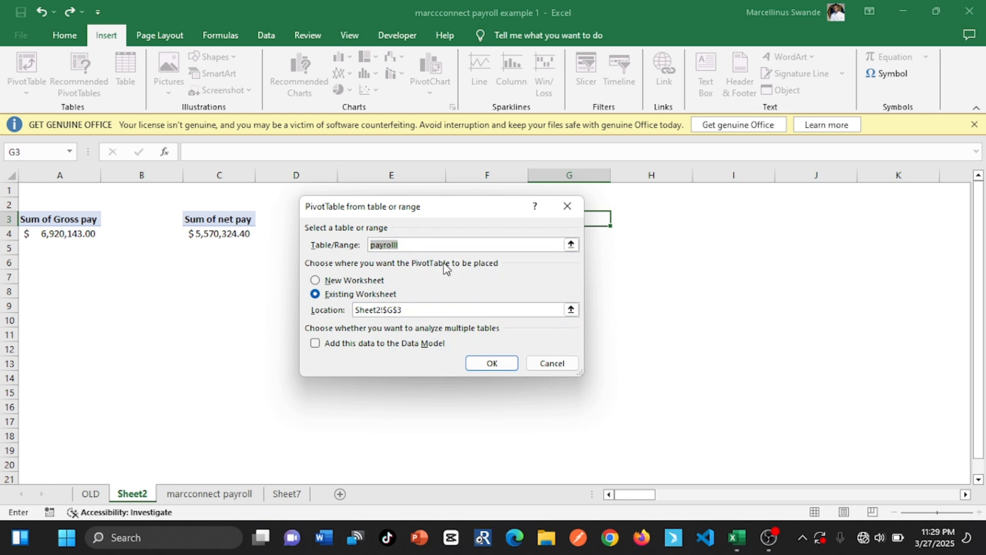
click(439, 248)
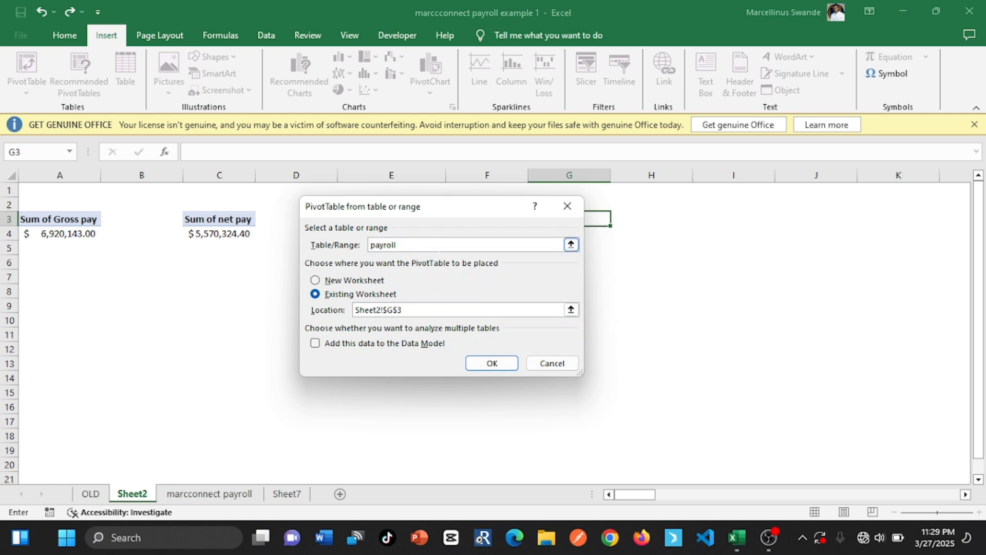
click(493, 363)
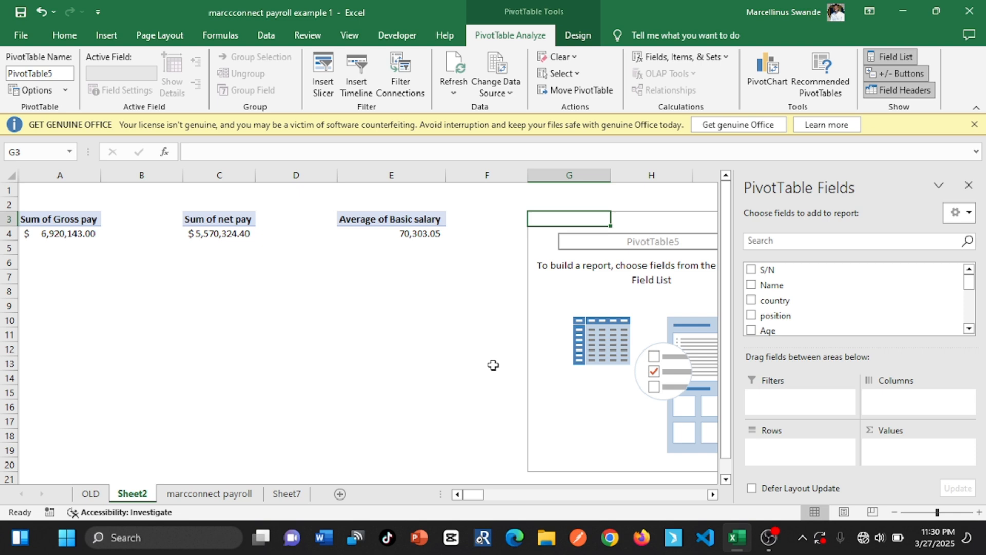
Add Name to the rows and net pay as a sum to the values of the PivotTable at G3, and review its full list
click(751, 286)
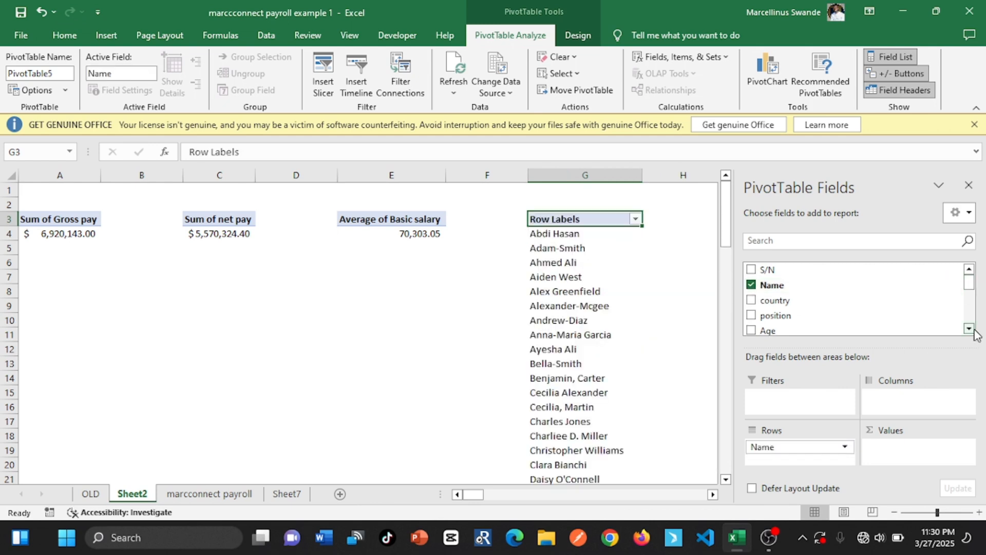
scroll(975, 334, down, 4)
scroll(976, 333, down, 3)
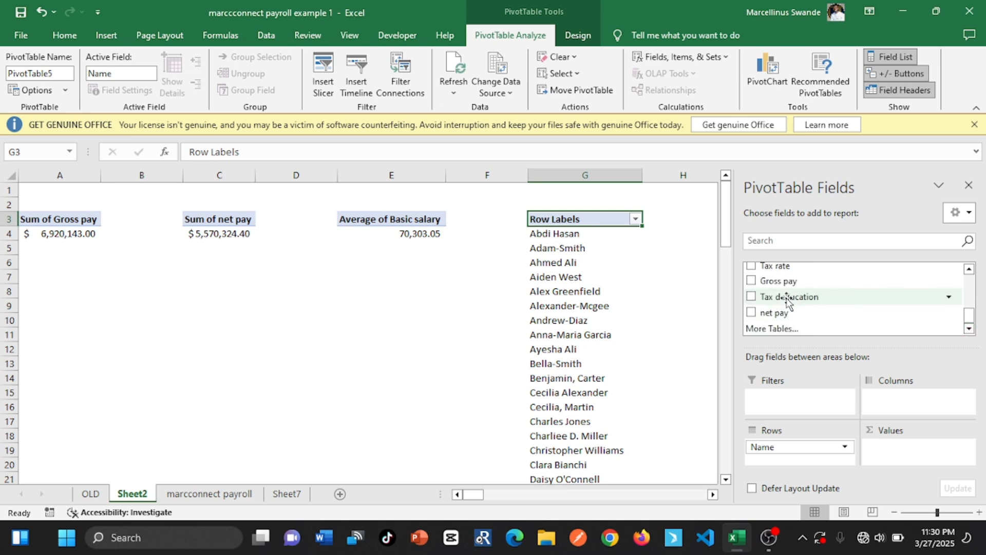
click(751, 311)
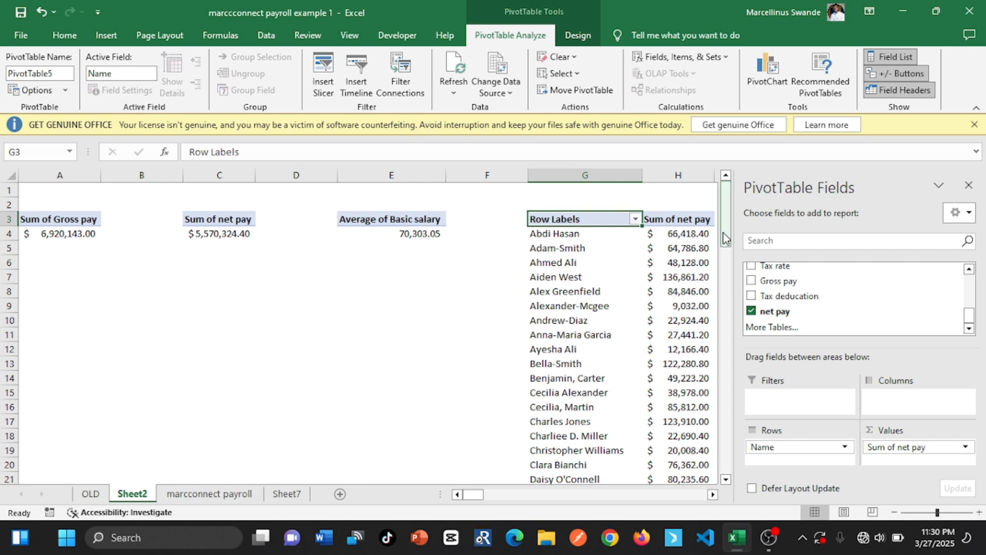
drag(724, 237, 732, 478)
mouse_move(673, 465)
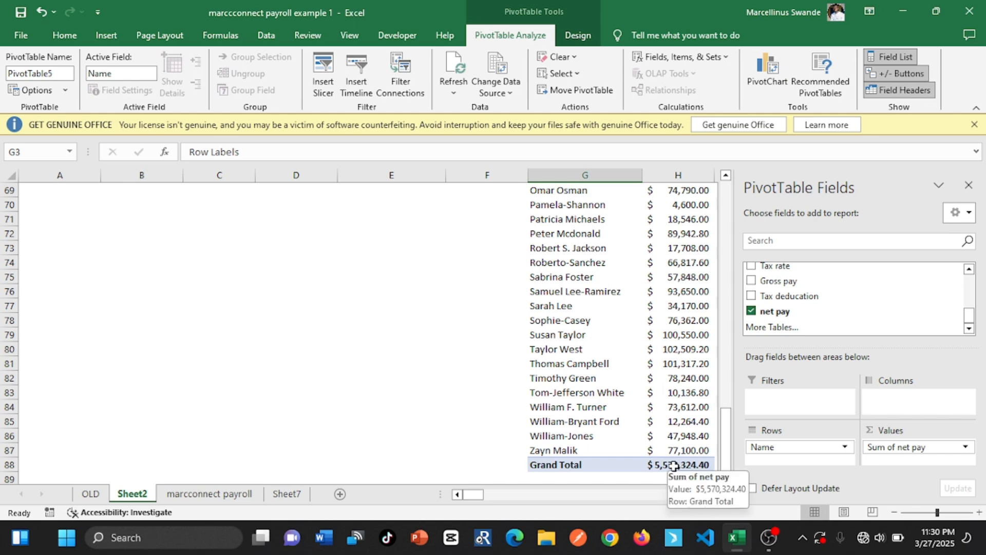
drag(723, 441, 714, 195)
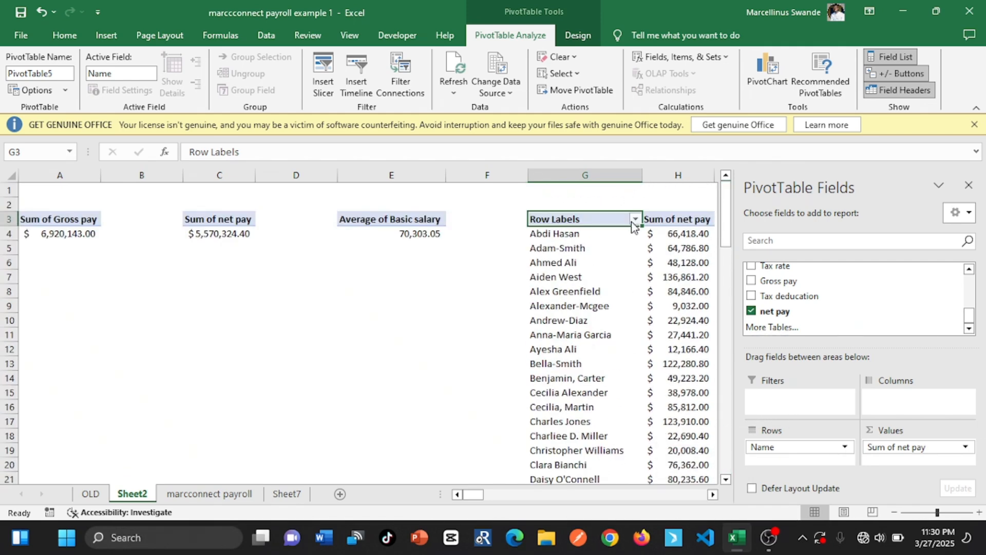
Apply a value filter to the names in the PivotTable at G3, showing the top 10 items by Sum of net pay
click(620, 243)
click(636, 220)
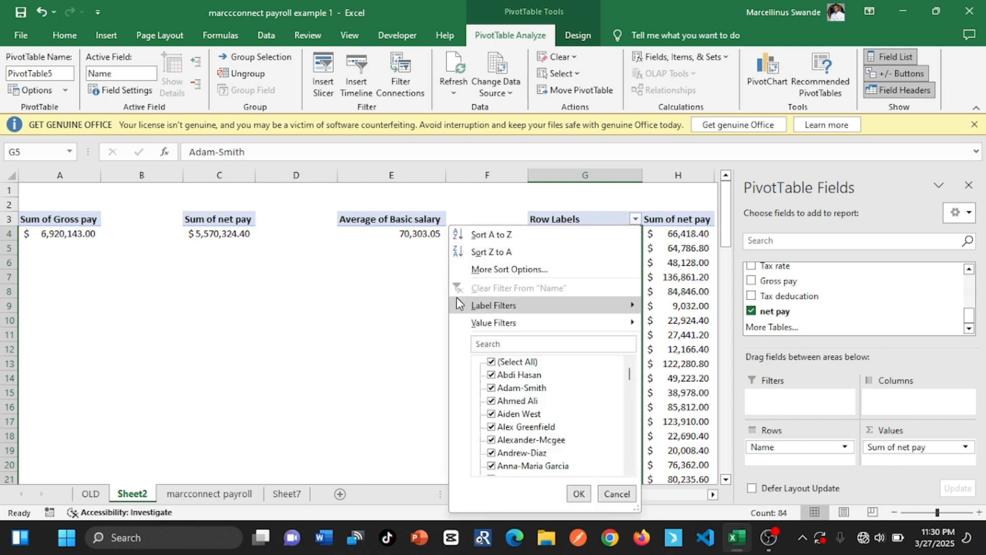
mouse_move(470, 313)
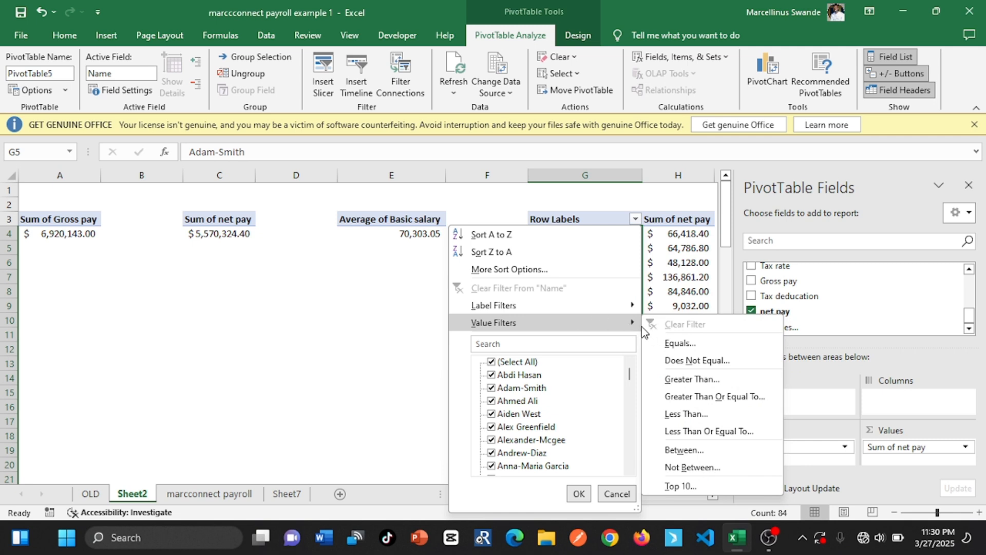
click(678, 486)
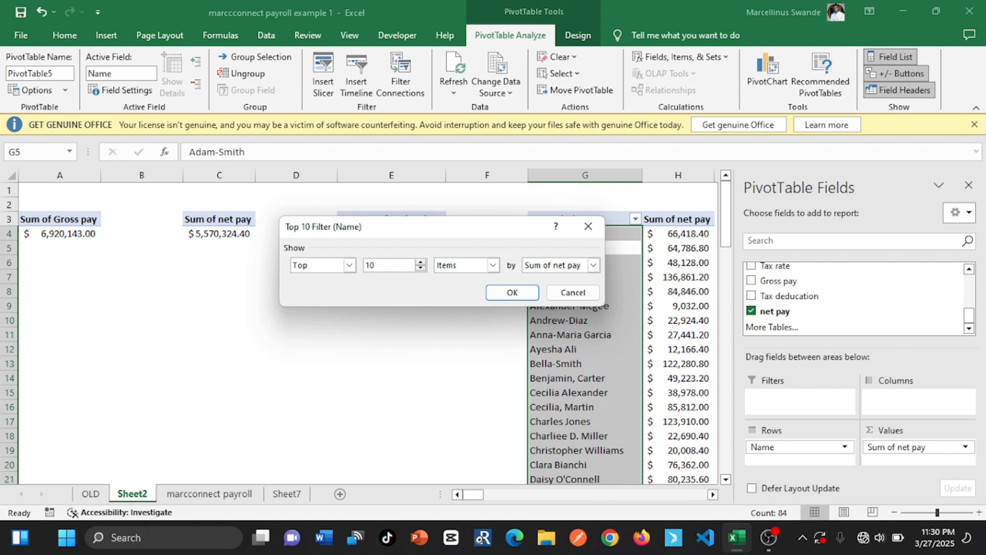
click(377, 265)
key(BackSpace)
key(BackSpace)
text(10)
click(512, 293)
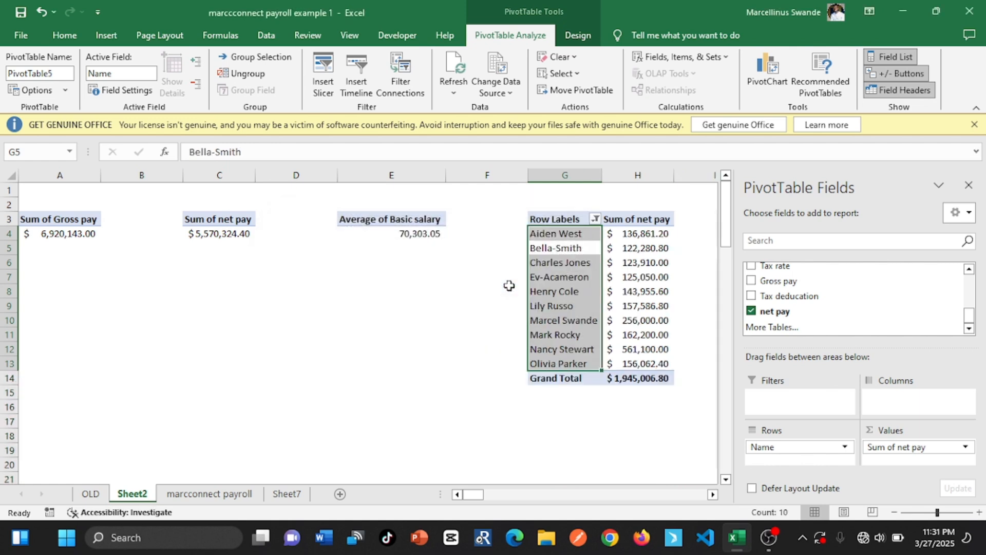
Replace the Row Labels header in G3 with "employees"
click(664, 256)
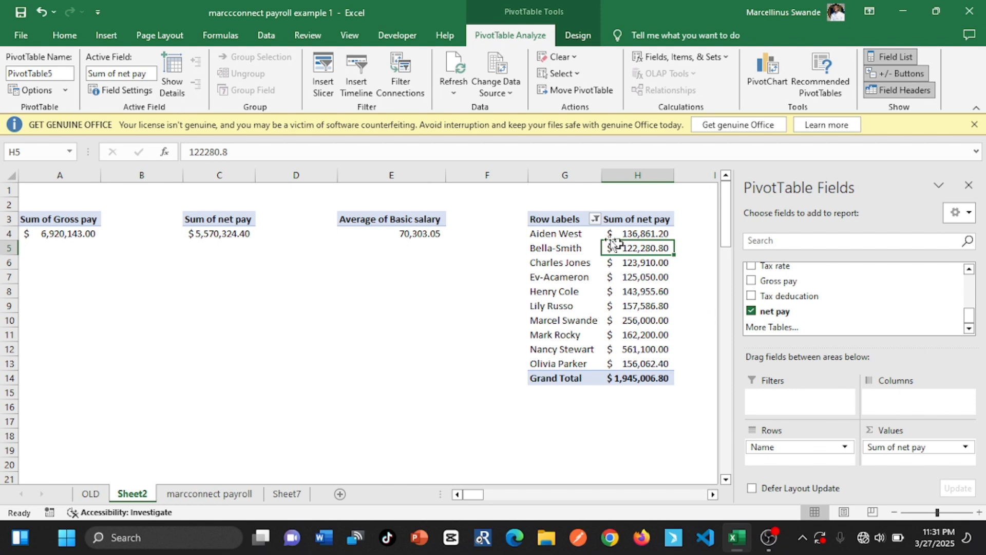
click(566, 219)
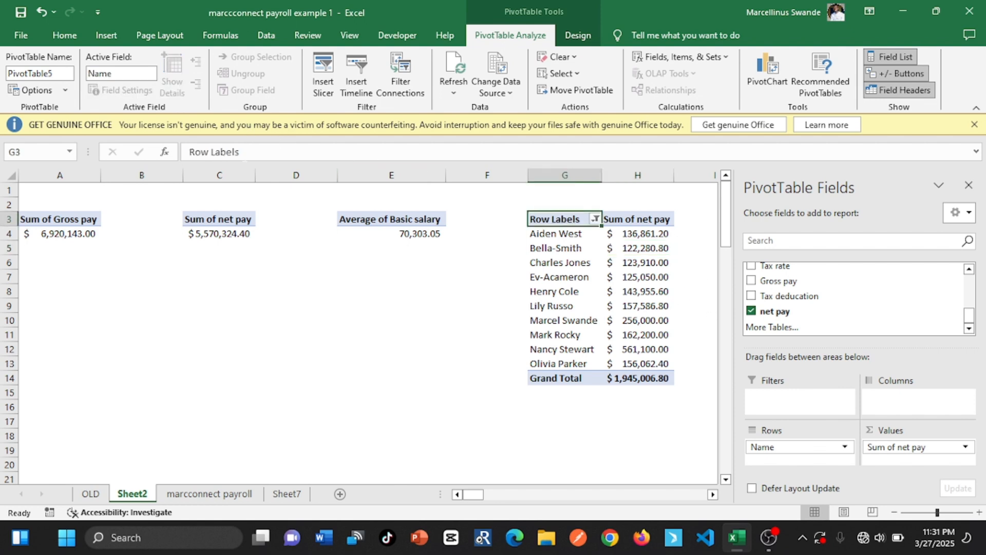
drag(246, 152, 174, 152)
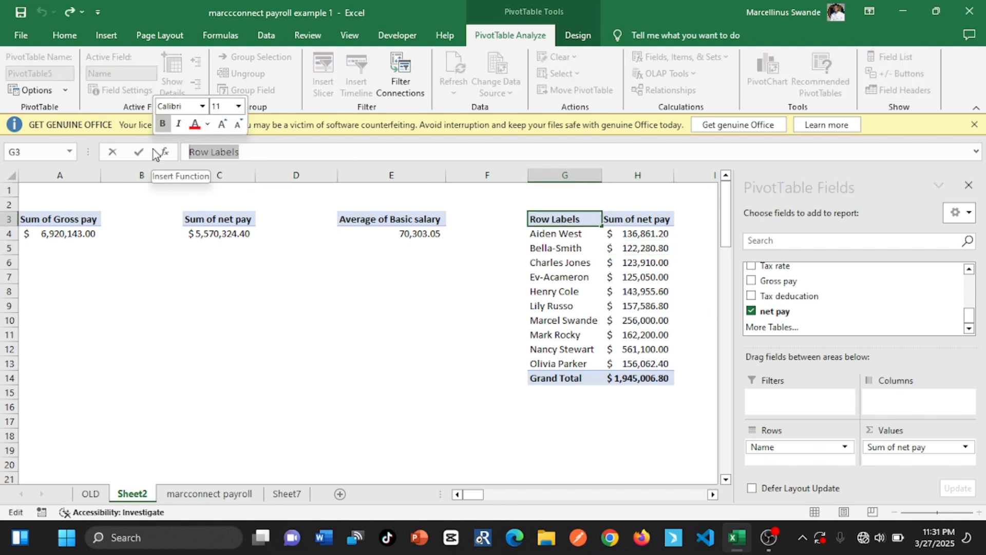
text(em)
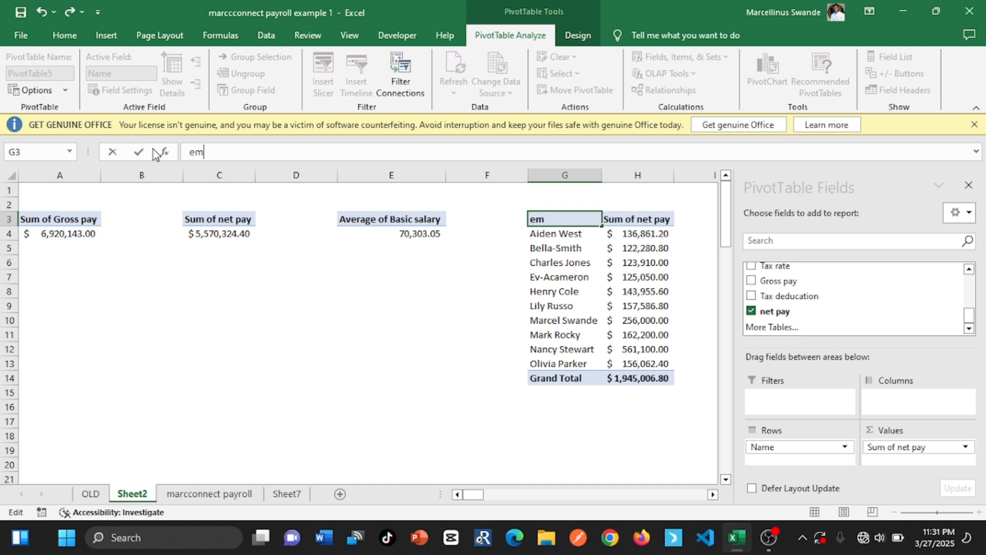
text(ployees)
click(139, 152)
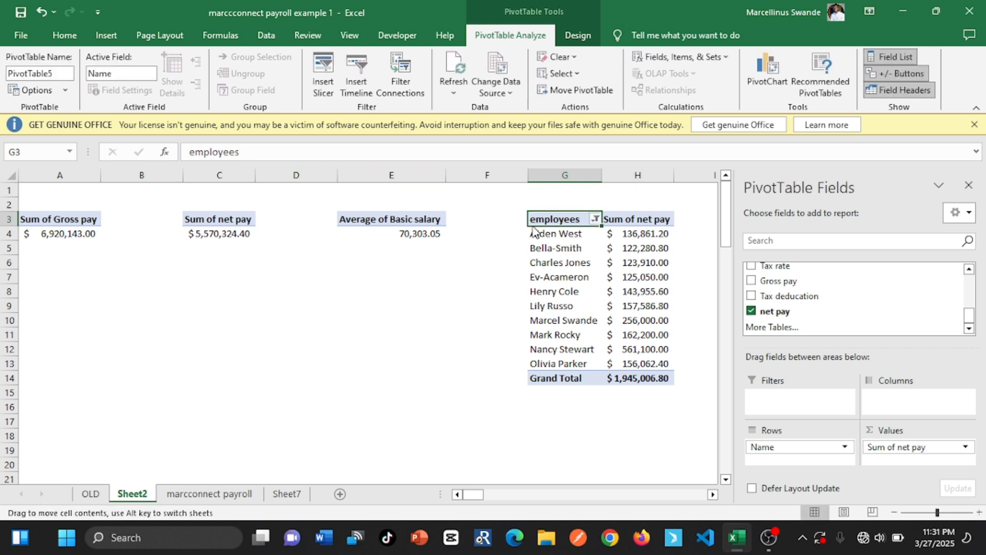
Try to capitalise the PivotTable header in G3 as "Employees"
click(190, 152)
key(Delete)
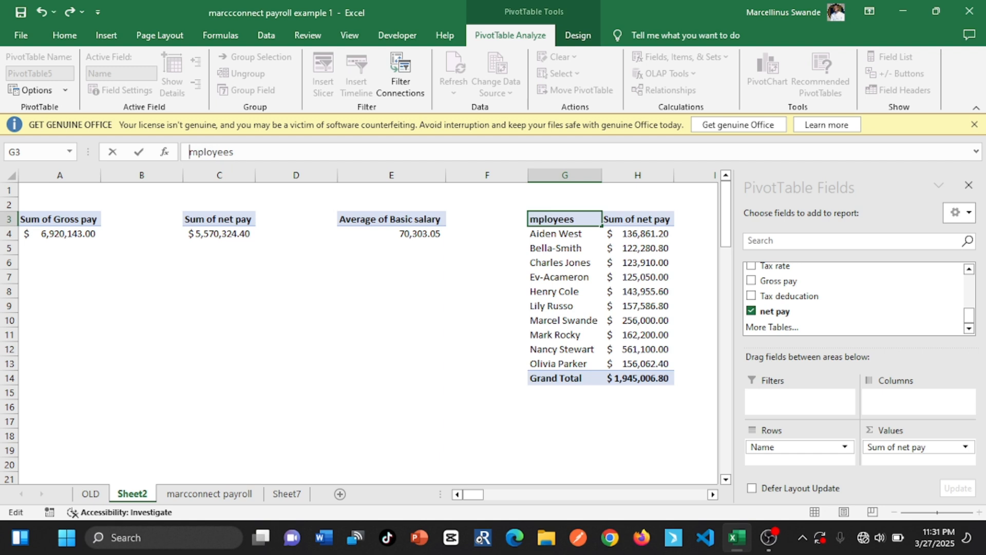
text(E)
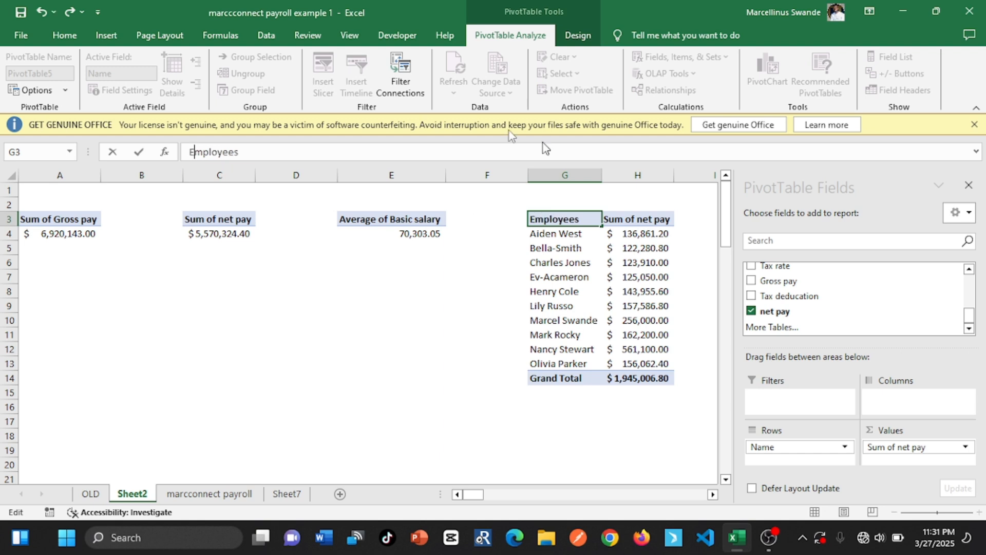
click(139, 152)
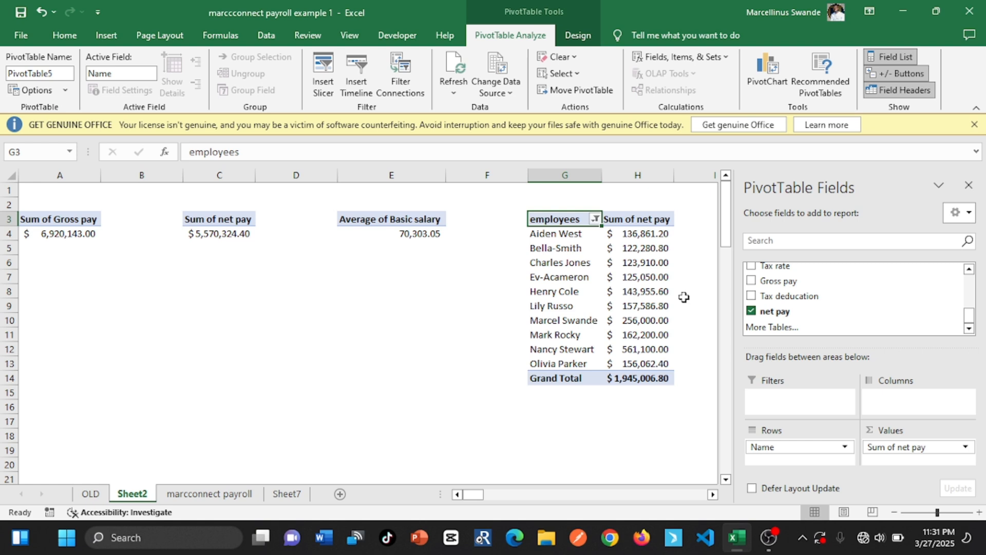
Check the tax requirements in Sheet7, and insert a PivotTable based on the payroll table at cell A8 of Sheet2
drag(430, 403, 431, 452)
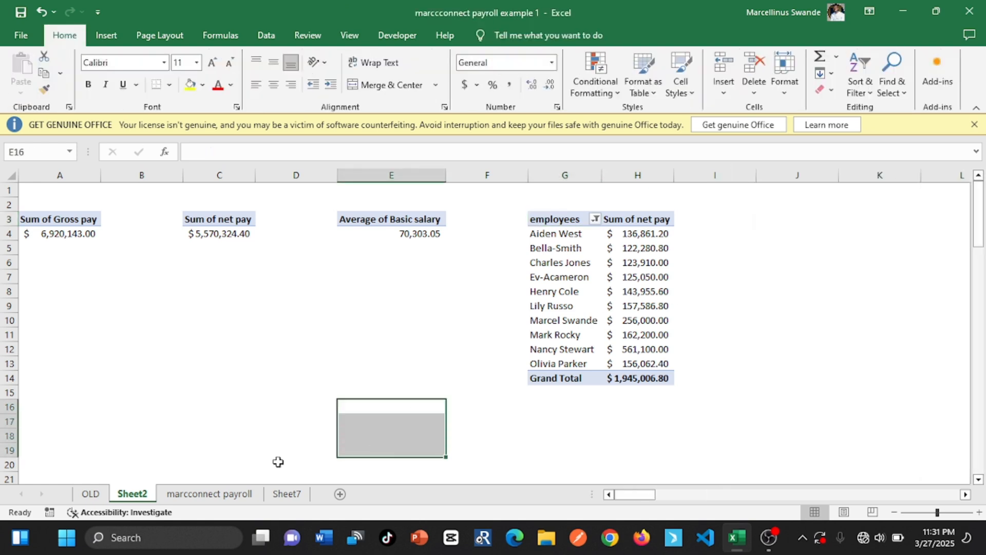
click(231, 480)
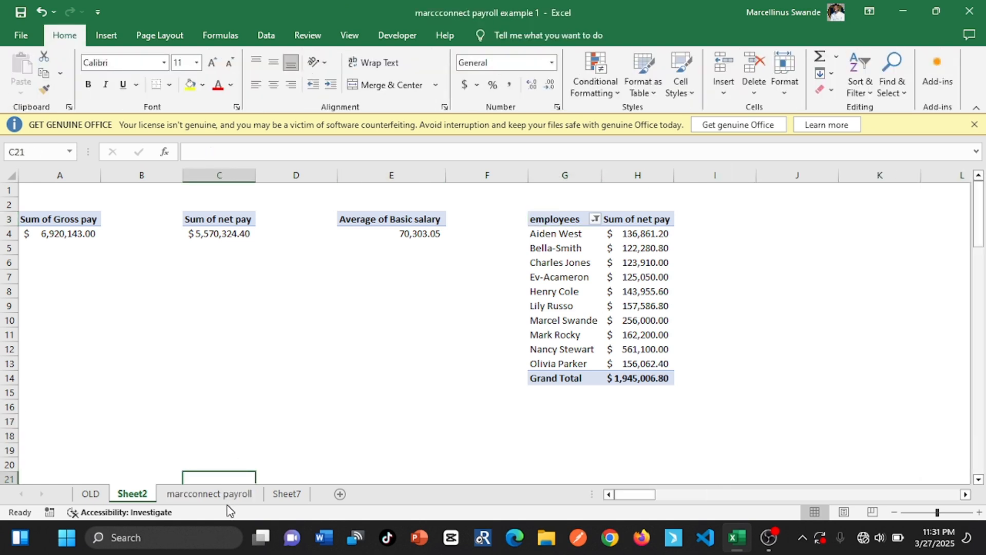
click(237, 494)
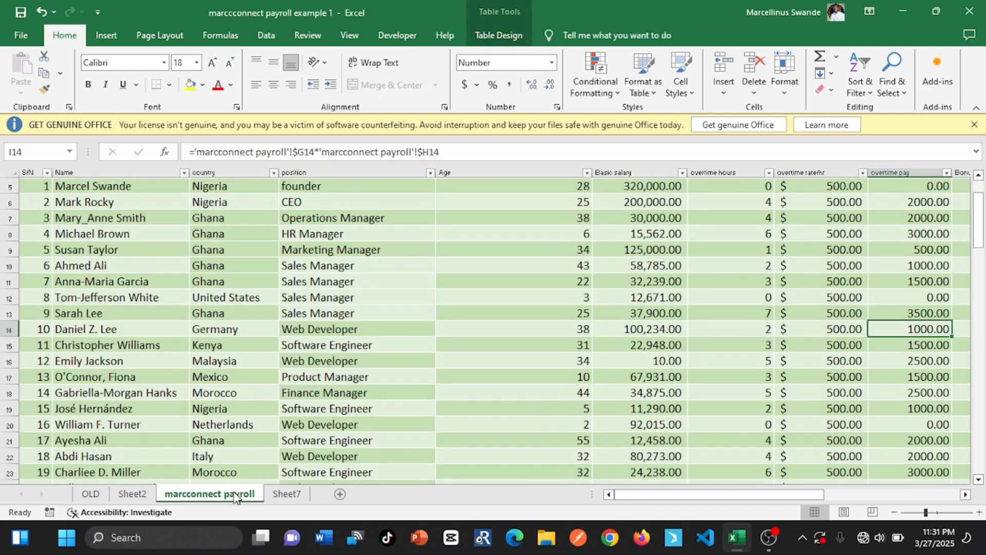
click(285, 493)
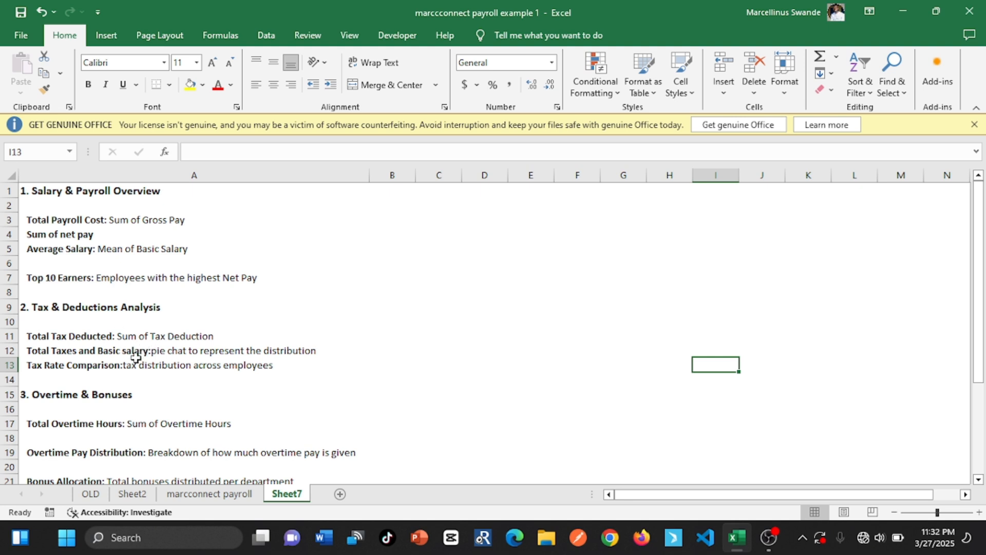
click(132, 494)
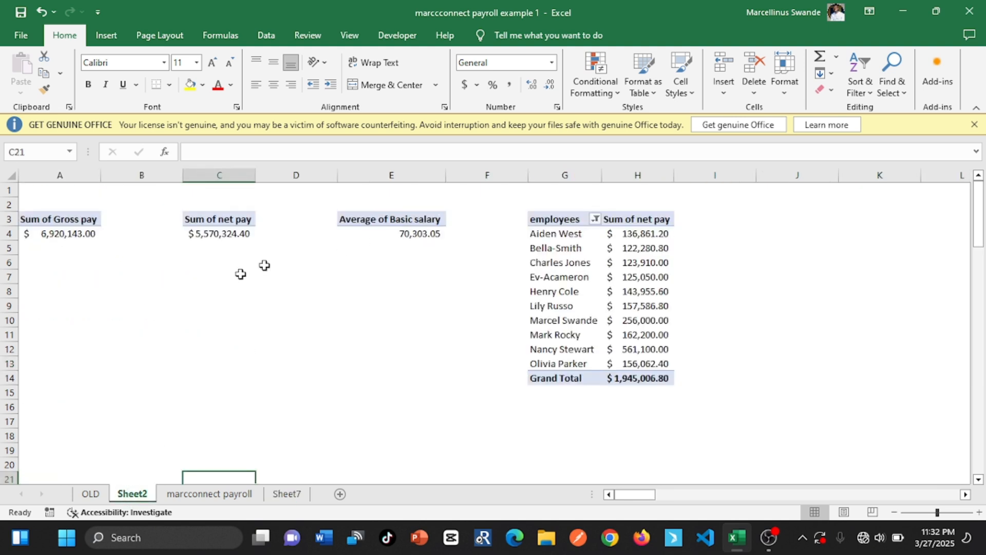
click(62, 289)
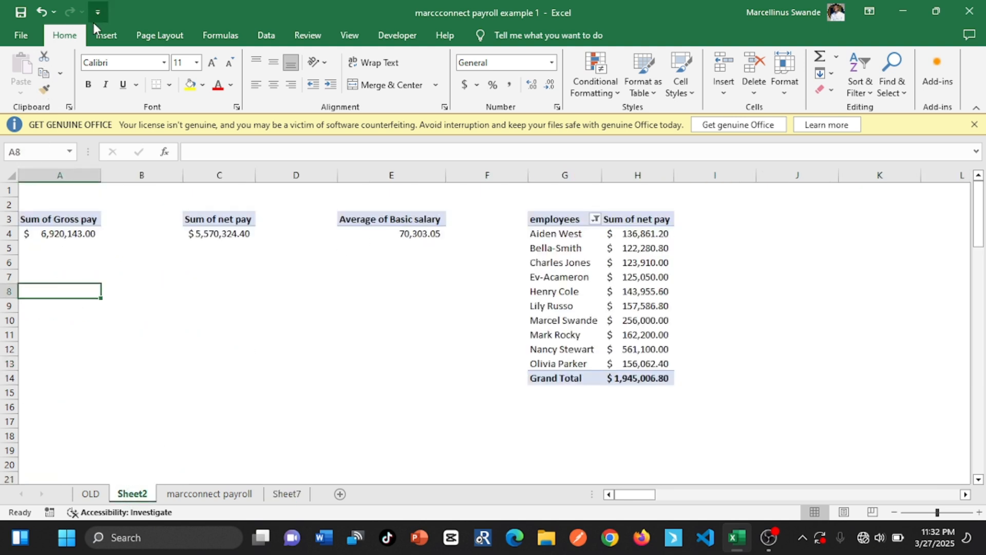
click(105, 34)
click(28, 64)
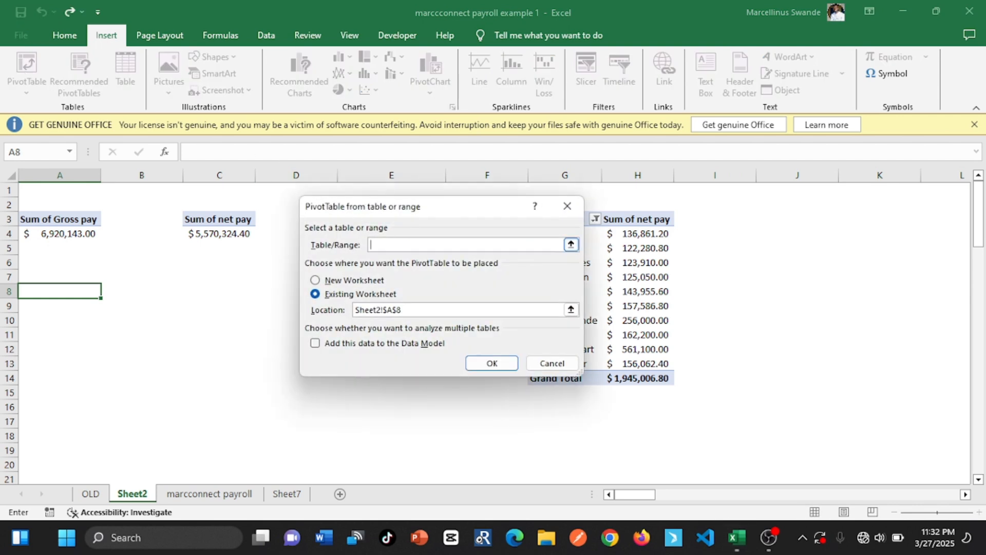
text(payroll)
click(494, 366)
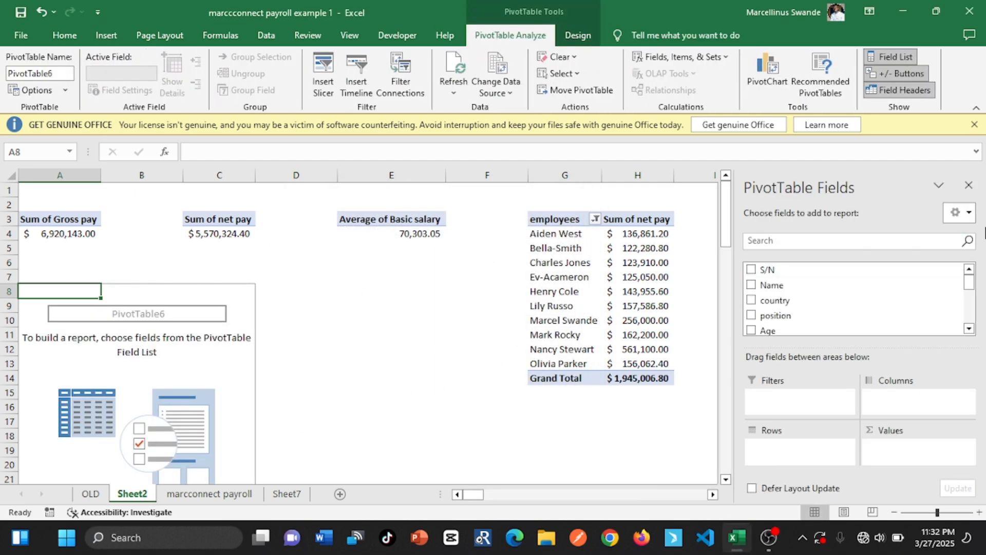
Add Tax deducation as a sum to the values of the PivotTable at A8
click(971, 317)
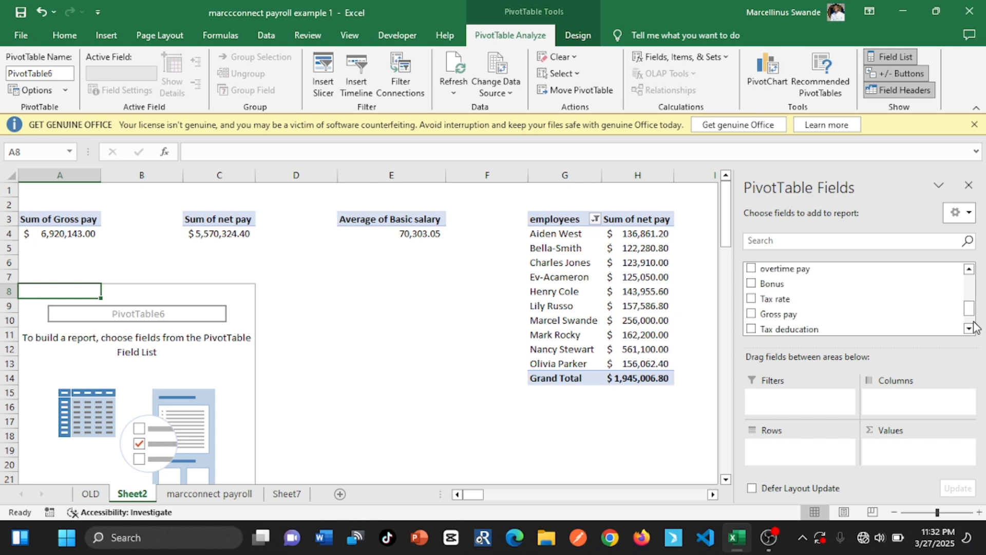
click(751, 296)
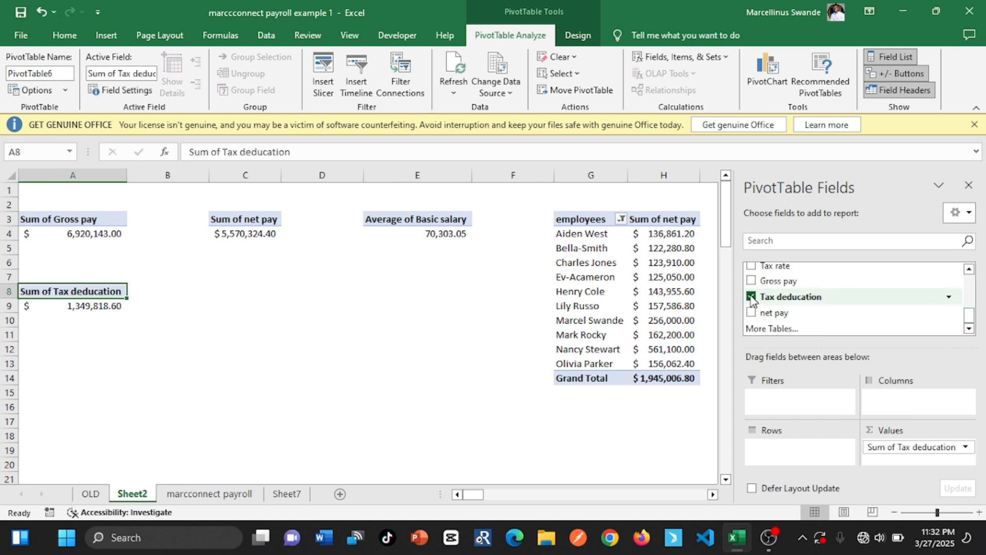
click(315, 290)
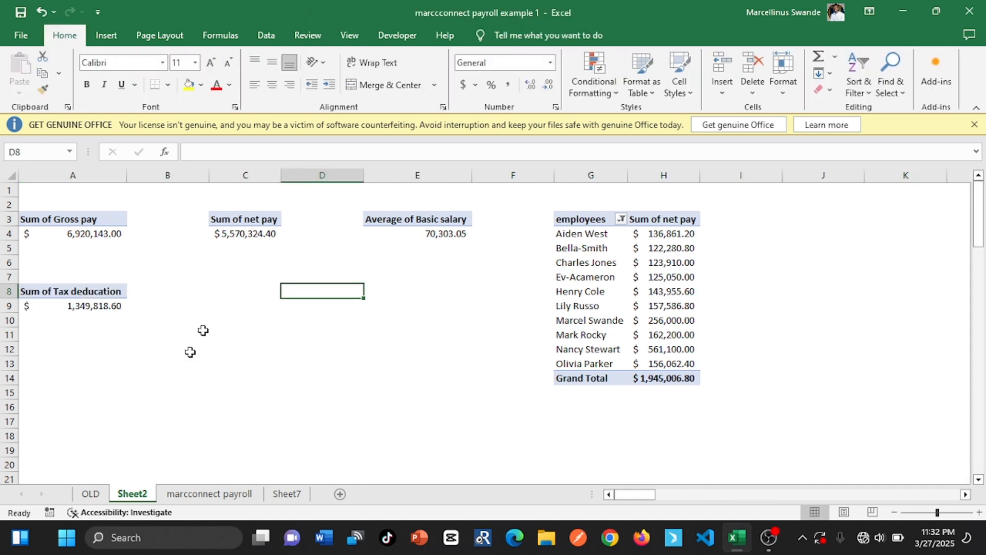
Check the taxes and basic salary requirement in Sheet7, and change the Basic salary PivotTable at E3 to summarise by Sum
click(287, 494)
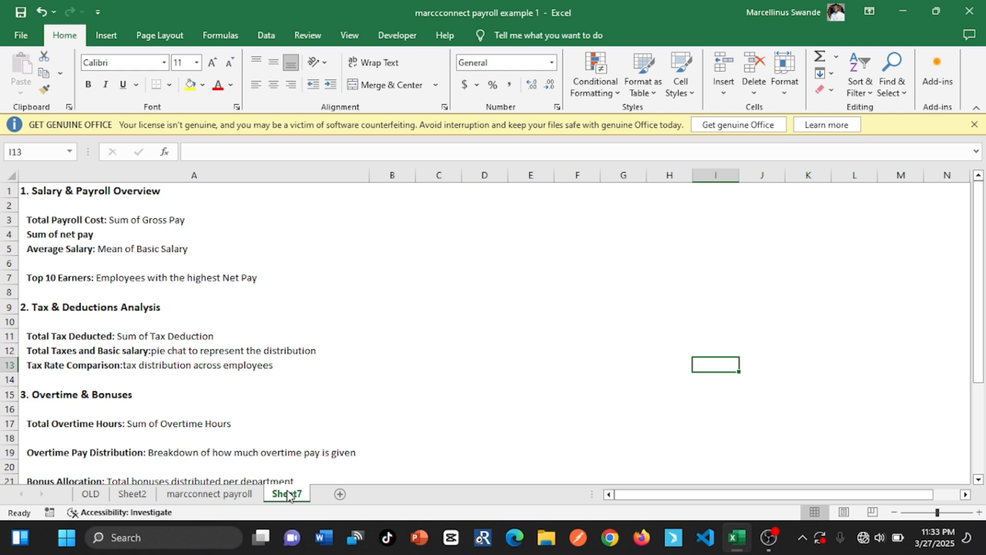
click(228, 495)
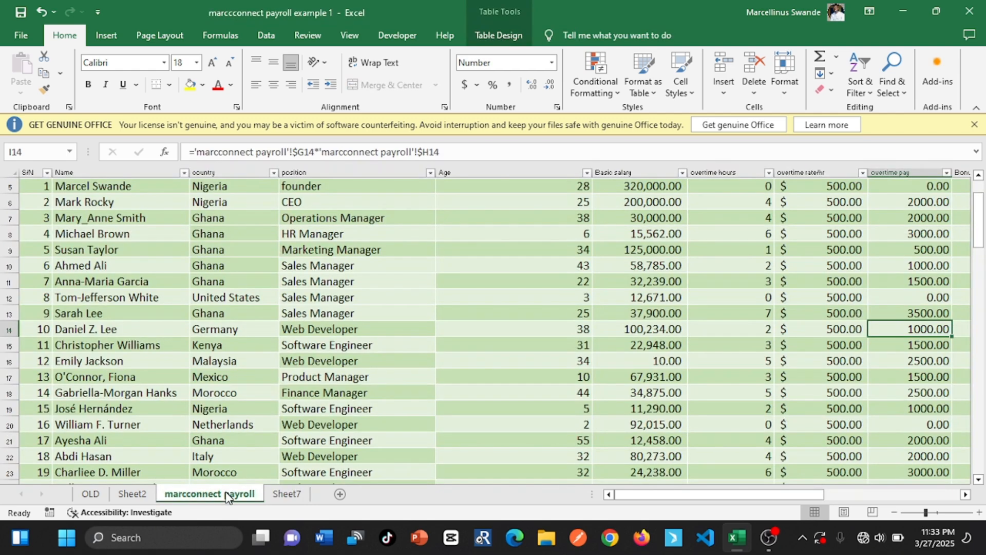
click(132, 494)
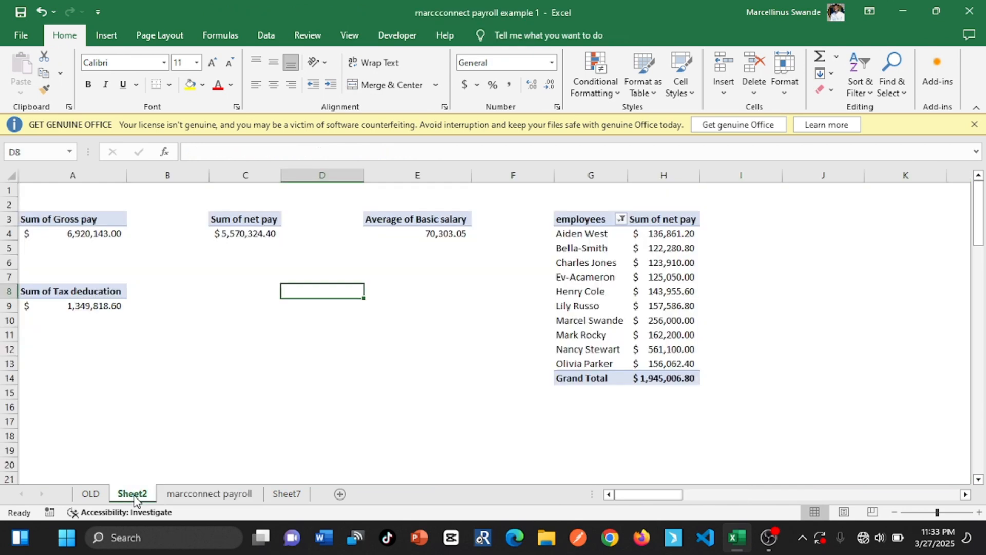
click(211, 301)
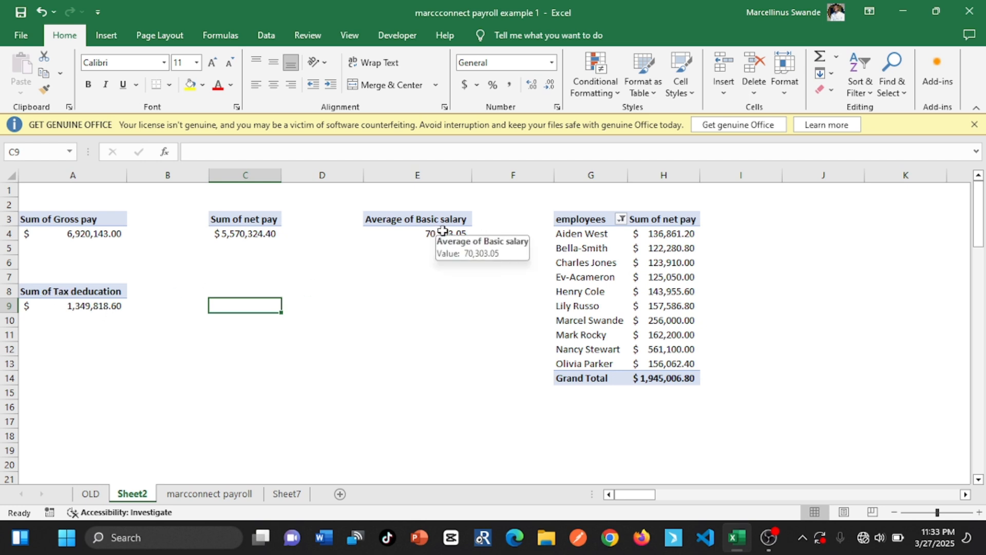
click(58, 346)
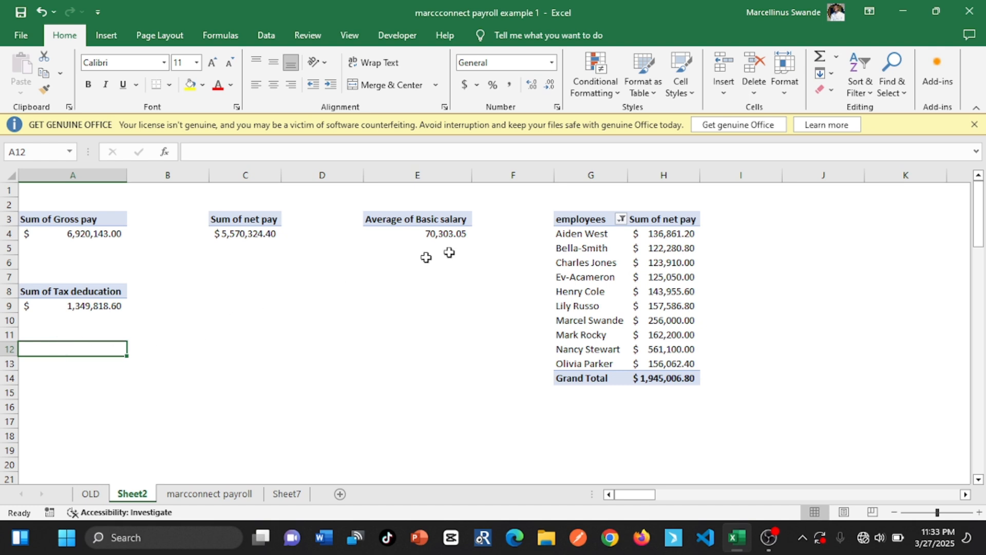
double_click(456, 220)
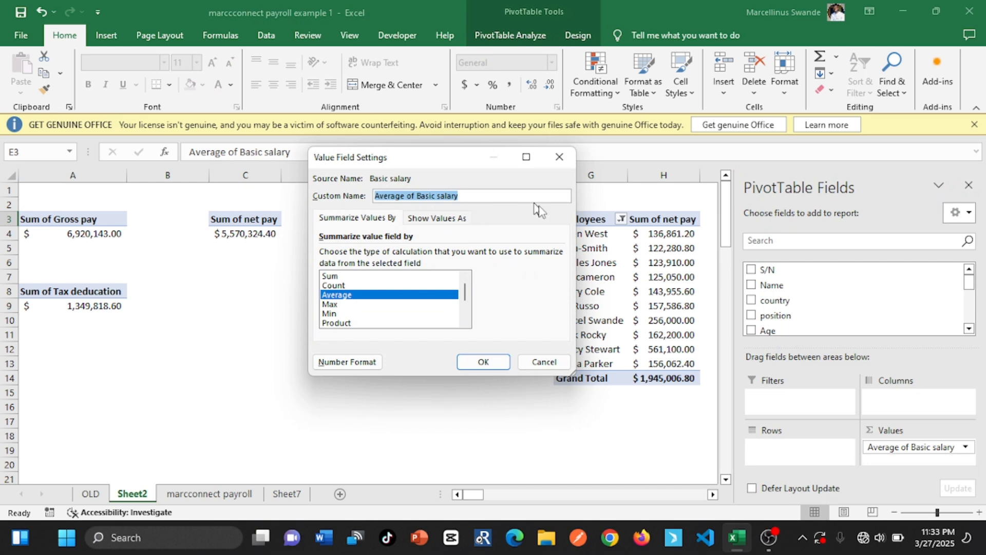
click(560, 156)
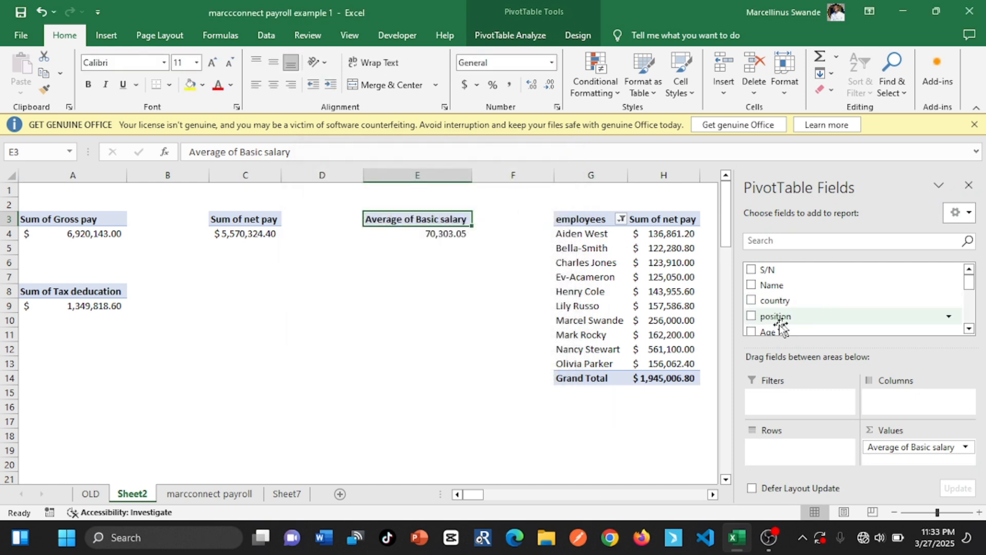
drag(912, 452, 880, 452)
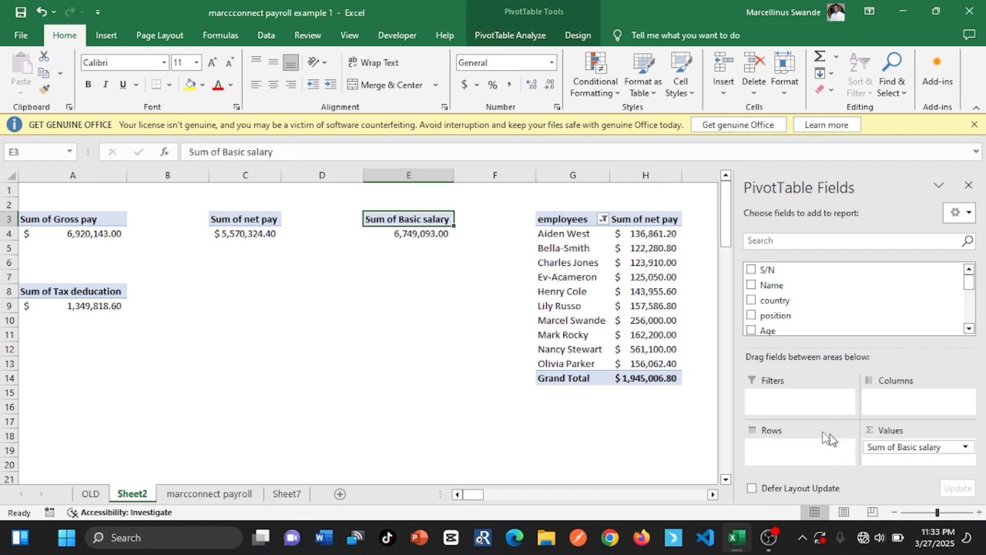
Enter the label "sum of Tax deduction" in cell A12, correcting its spelling
double_click(111, 348)
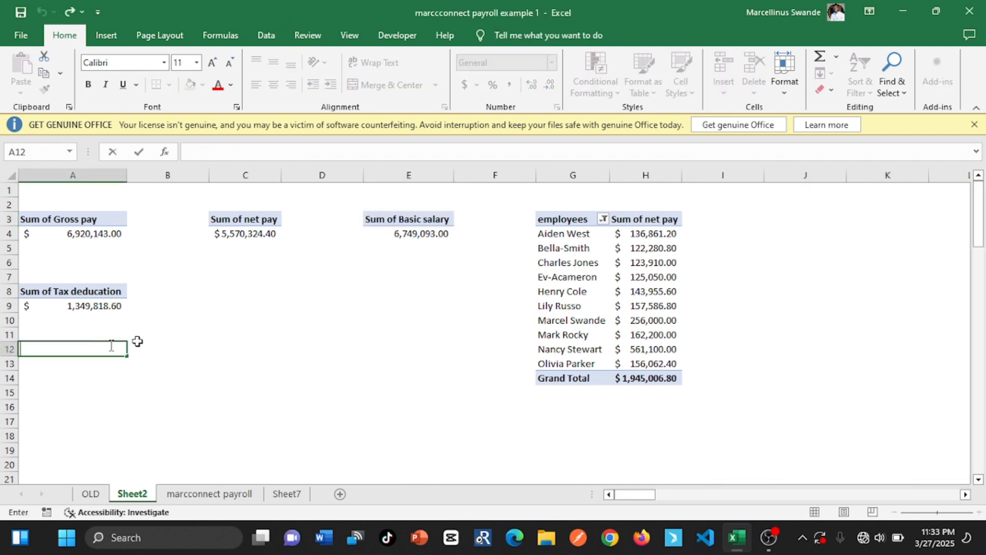
text(su)
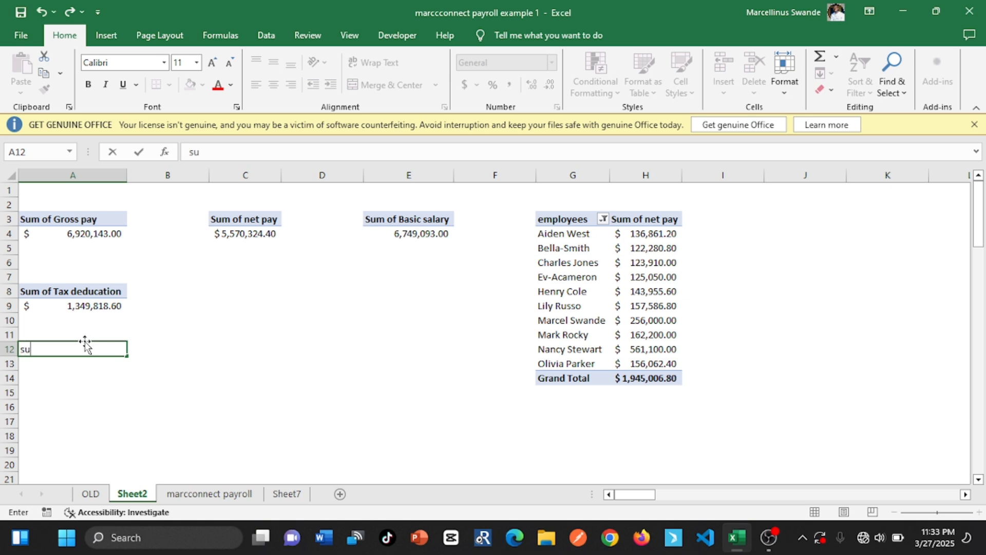
key(BackSpace)
key(BackSpace)
text(sum of)
key(BackSpace)
text(of Ta)
key(BackSpace)
text(axded)
key(BackSpace)
key(BackSpace)
key(BackSpace)
key(BackSpace)
text(x dec)
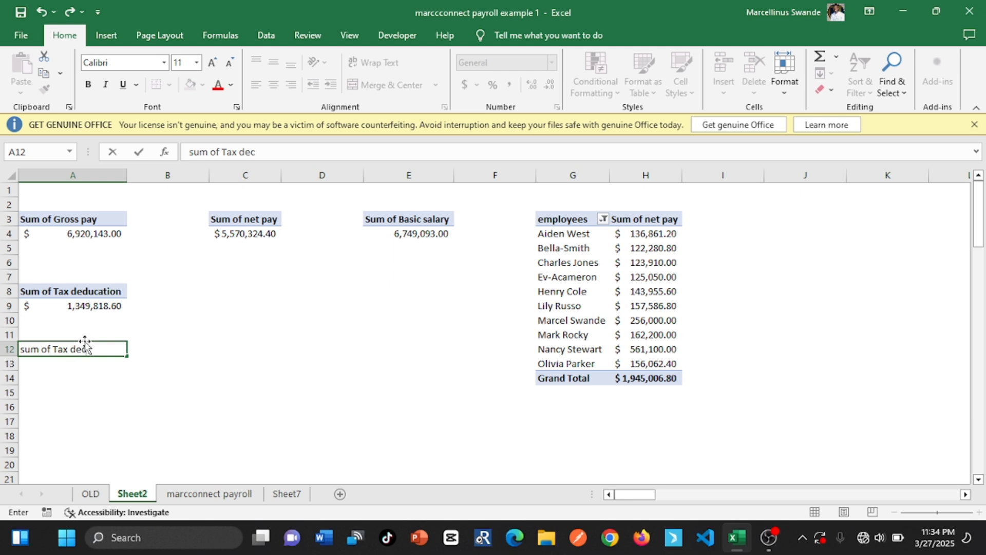
text(ution)
click(76, 363)
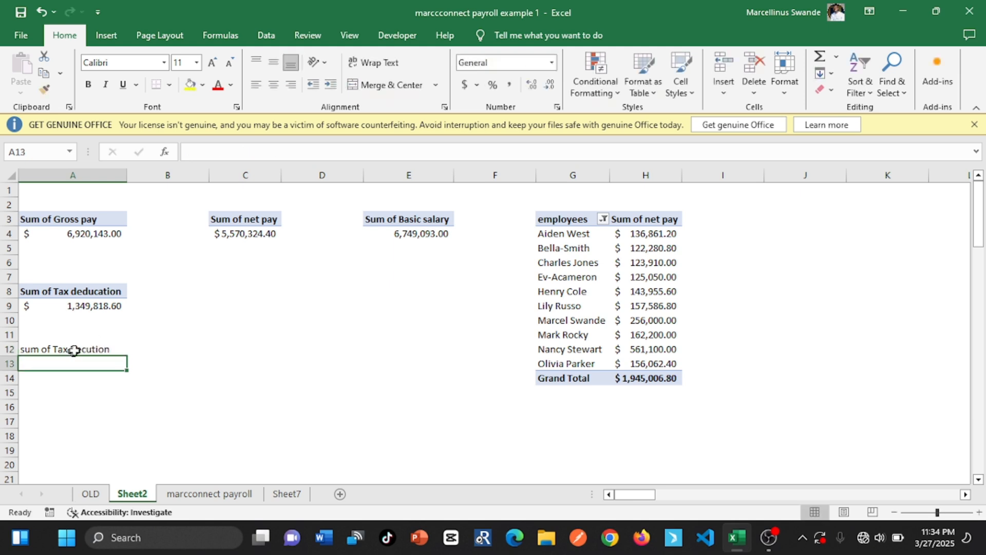
click(78, 349)
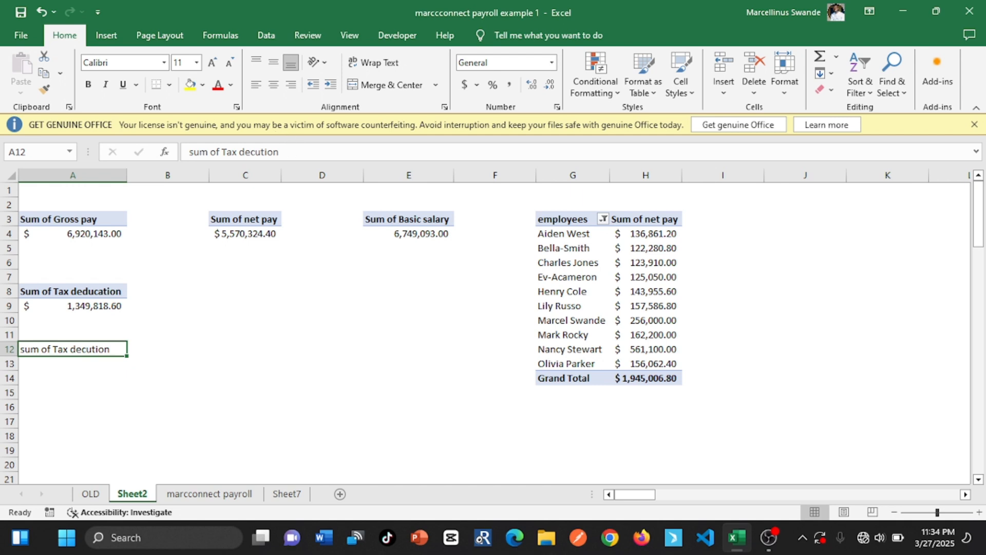
click(278, 151)
key(BackSpace)
key(BackSpace)
key(BackSpace)
key(BackSpace)
key(BackSpace)
text(duction)
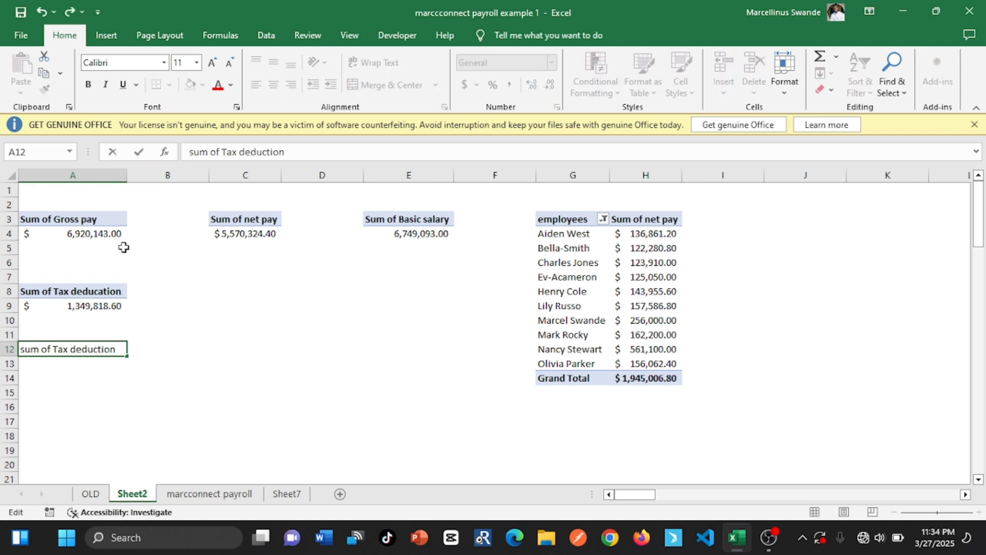
click(154, 347)
Make the tax deduction label in cell A12 bold
click(119, 350)
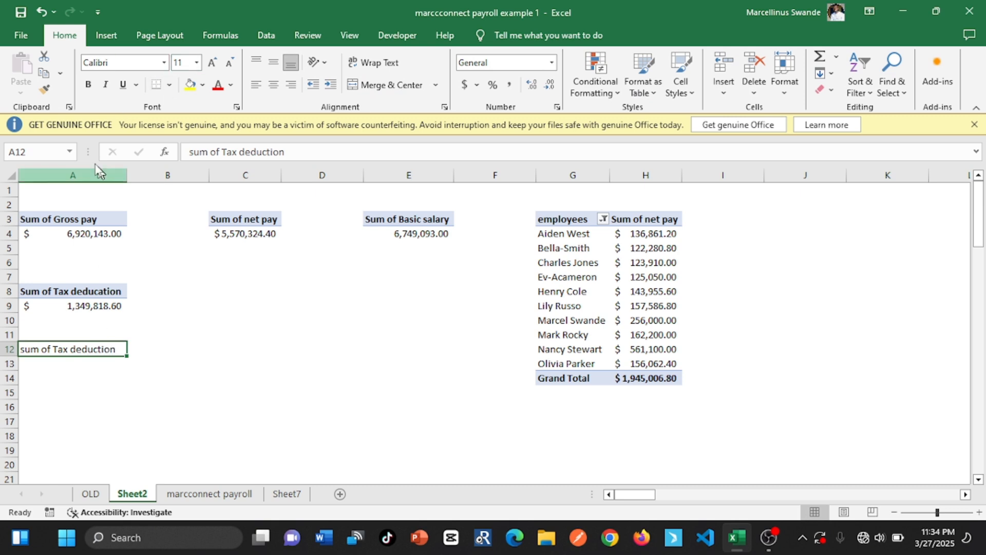
click(89, 86)
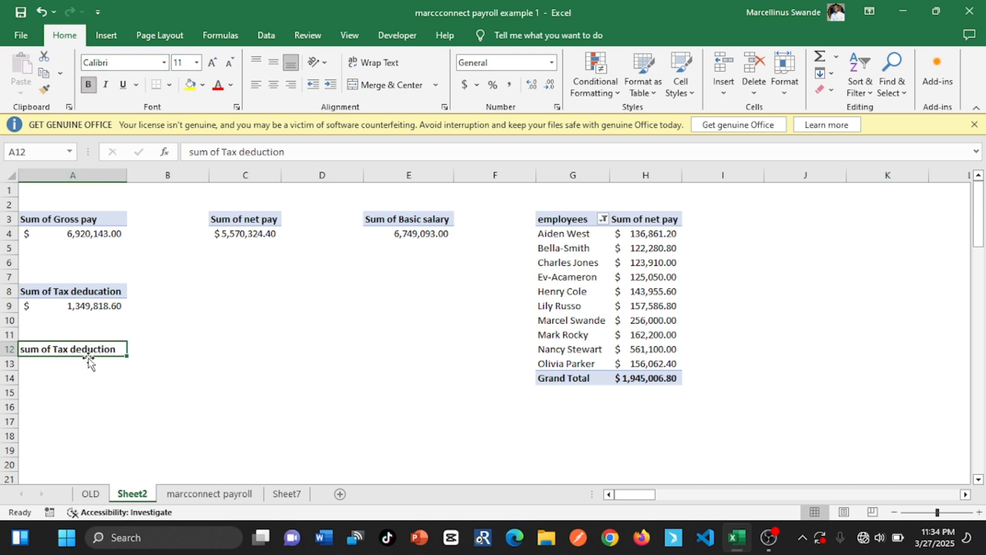
click(75, 368)
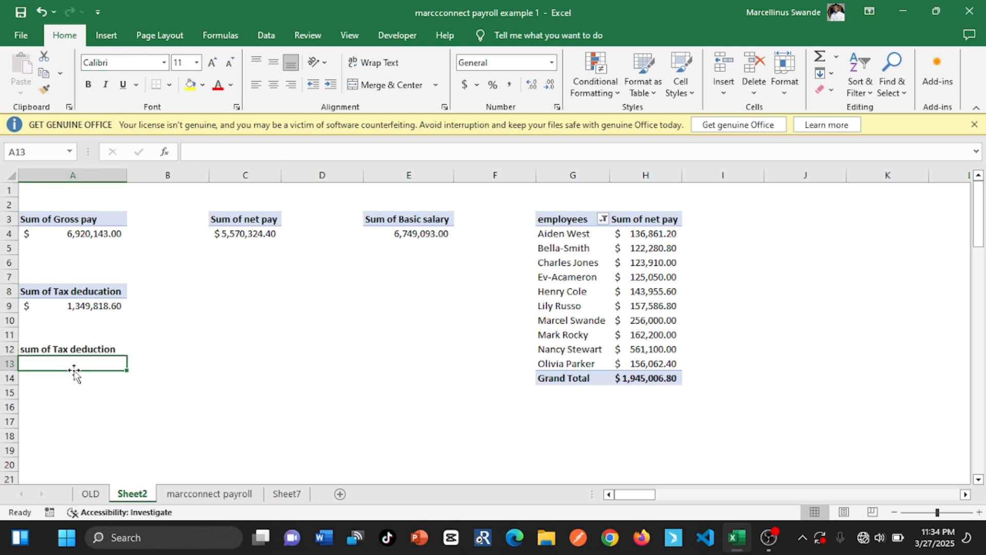
Link cell B12 to the tax deduction total in A9 with =GETPIVOTDATA("Tax deducation",$A$8)
click(145, 349)
text(=)
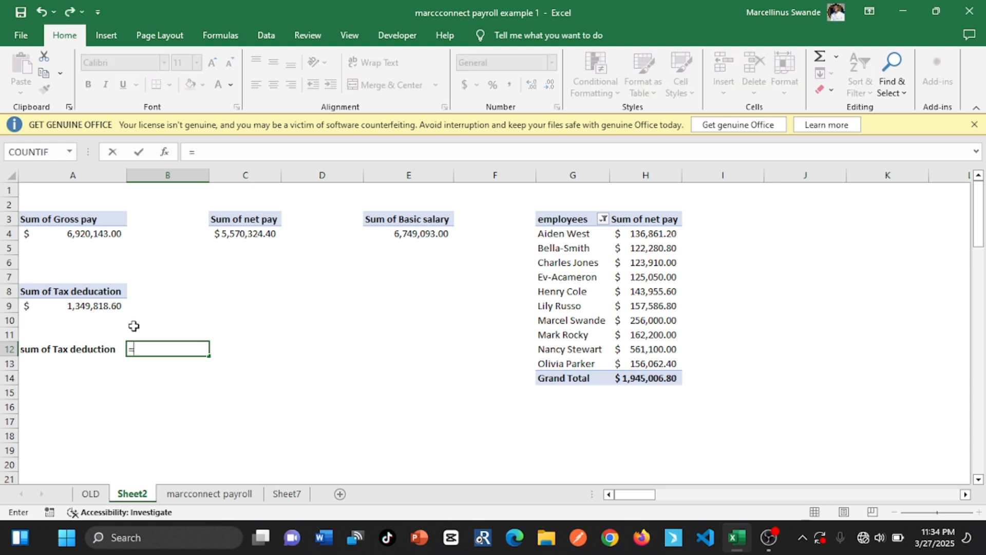
click(96, 305)
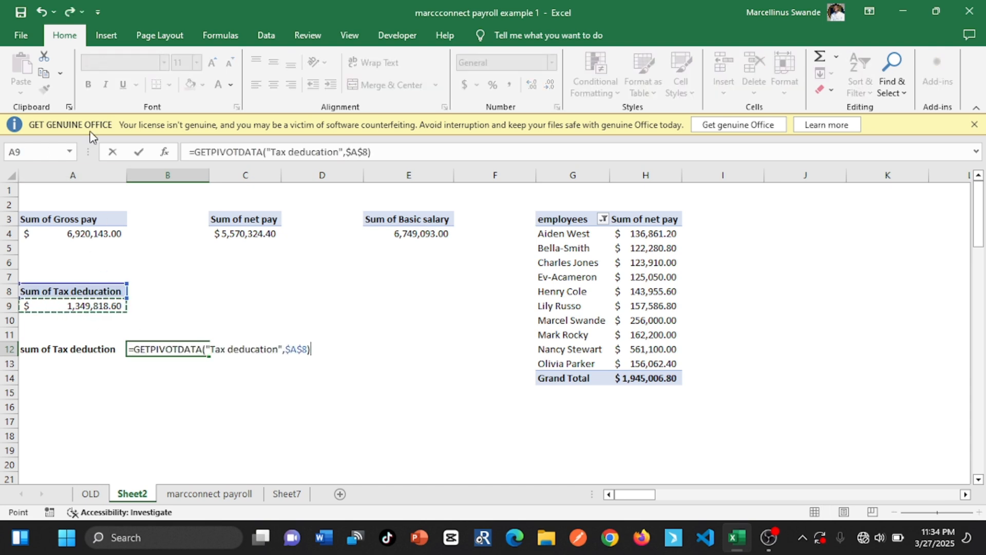
click(139, 151)
Enter the label "Basic salary" in cell A13 below the tax deduction label
click(59, 367)
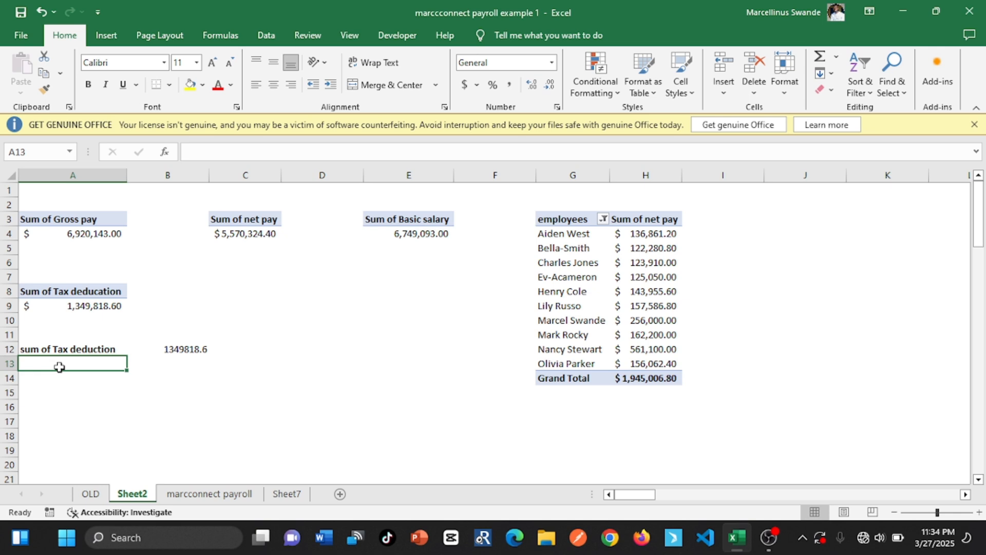
text(s)
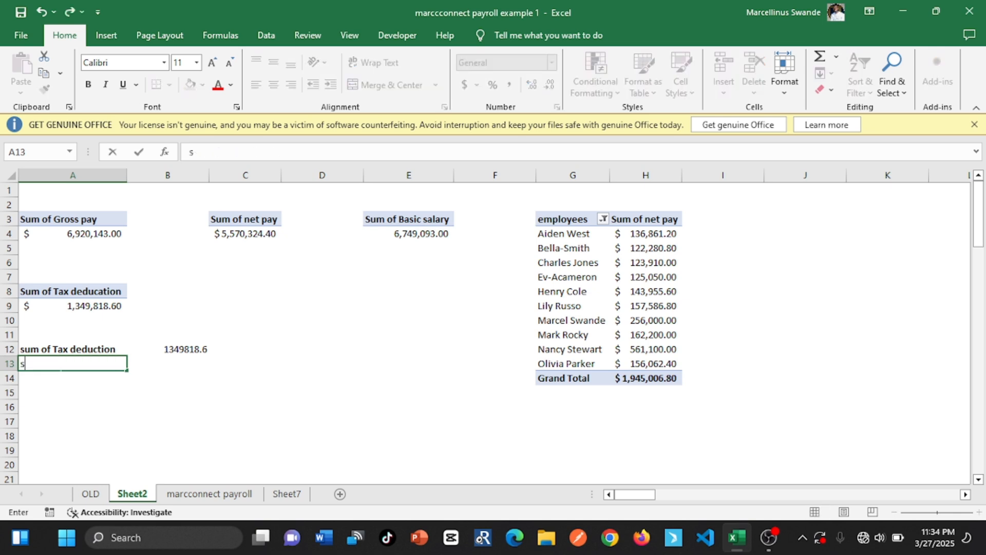
key(BackSpace)
text(Ba)
key(BackSpace)
key(BackSpace)
text(asic)
text( s)
text(ae)
key(BackSpace)
key(BackSpace)
text(la)
key(BackSpace)
text(alary)
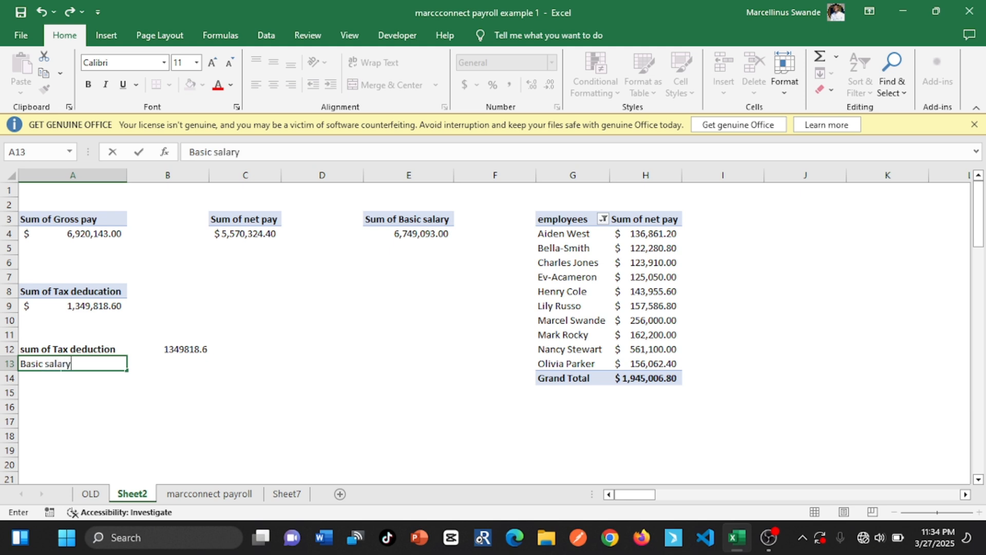
Link cell B13 to the basic salary total in E4 with =GETPIVOTDATA("Basic salary",$E$3)
click(196, 374)
click(188, 364)
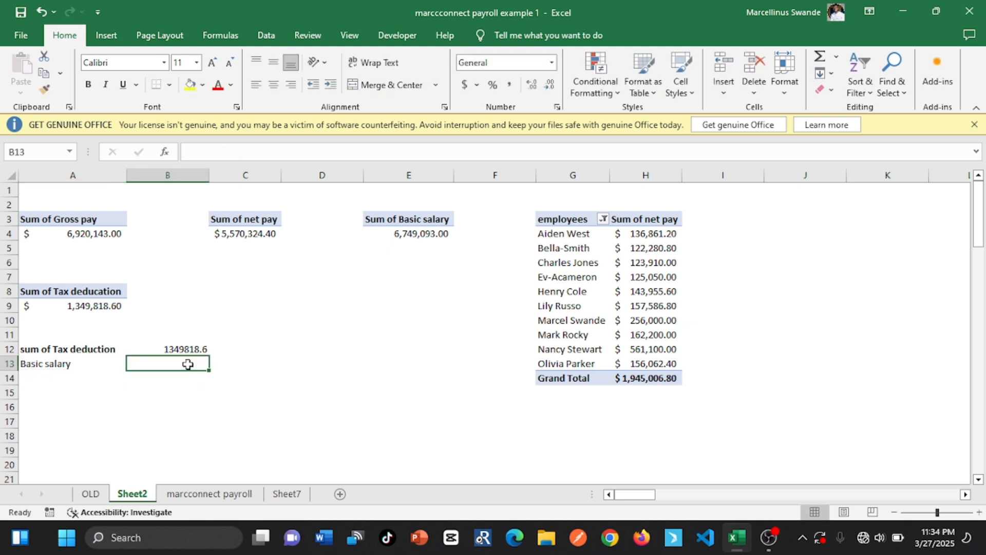
text(=)
click(439, 234)
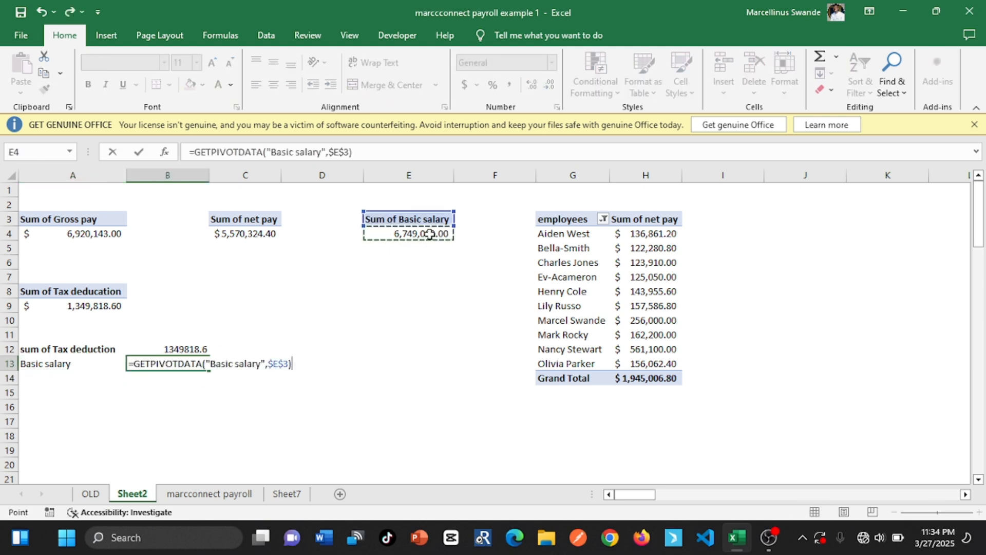
click(139, 152)
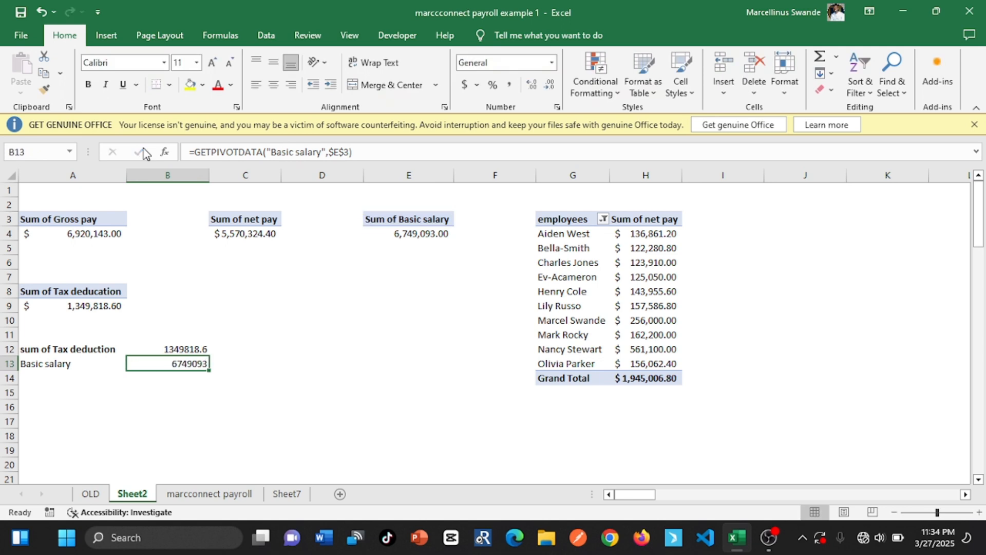
Make the Basic salary label in cell A13 bold
click(37, 378)
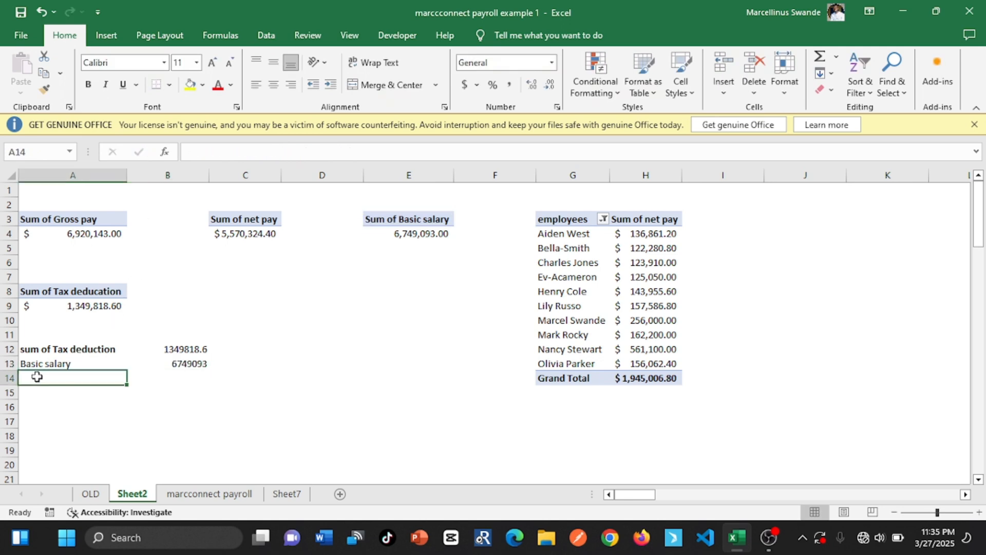
click(52, 363)
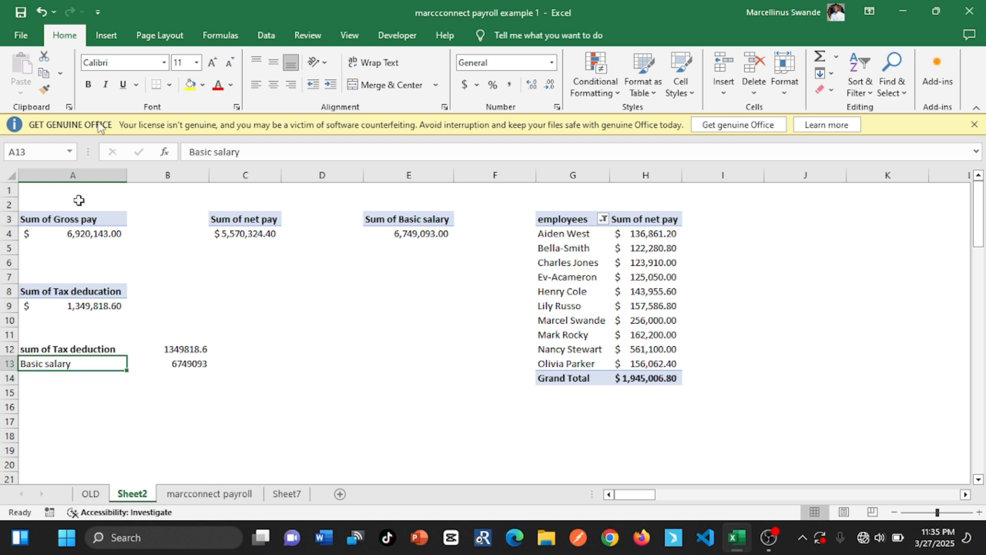
click(90, 90)
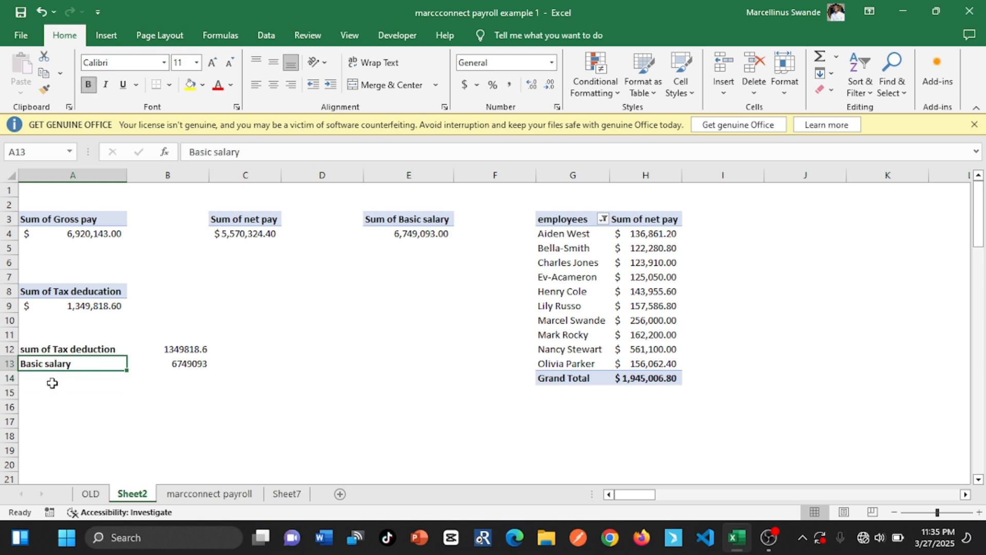
Enter the label "percentage of tax" in cell A14
click(52, 383)
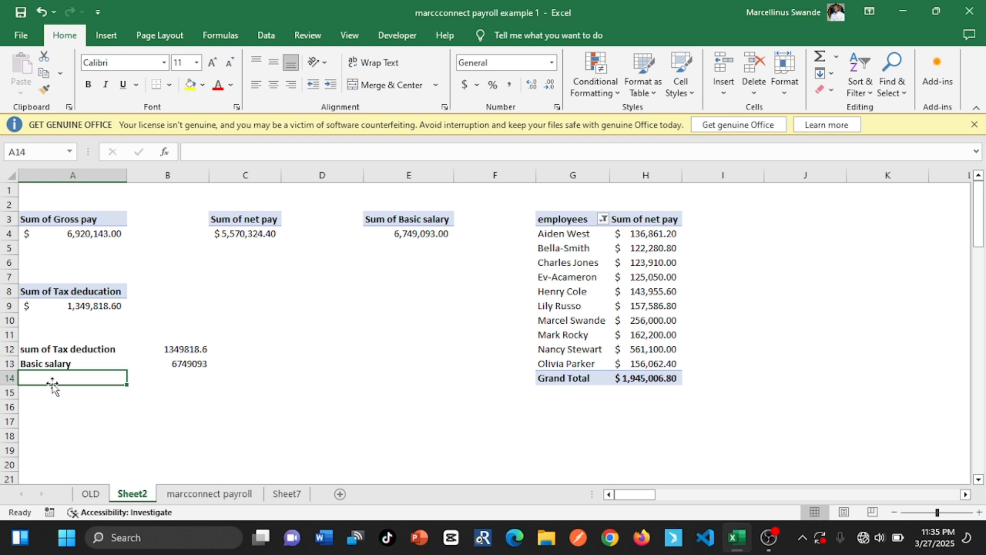
text(ee)
key(BackSpace)
key(BackSpace)
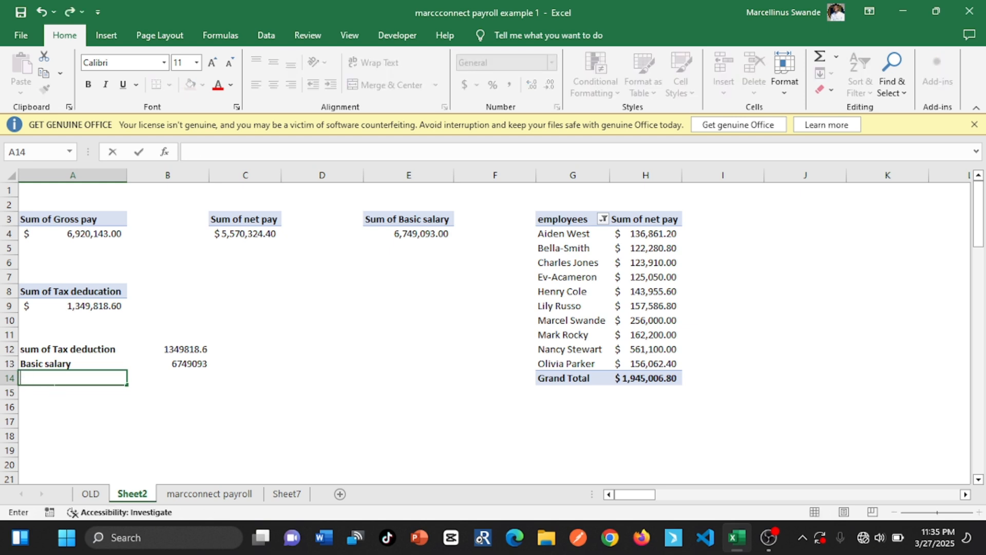
text(percentage of )
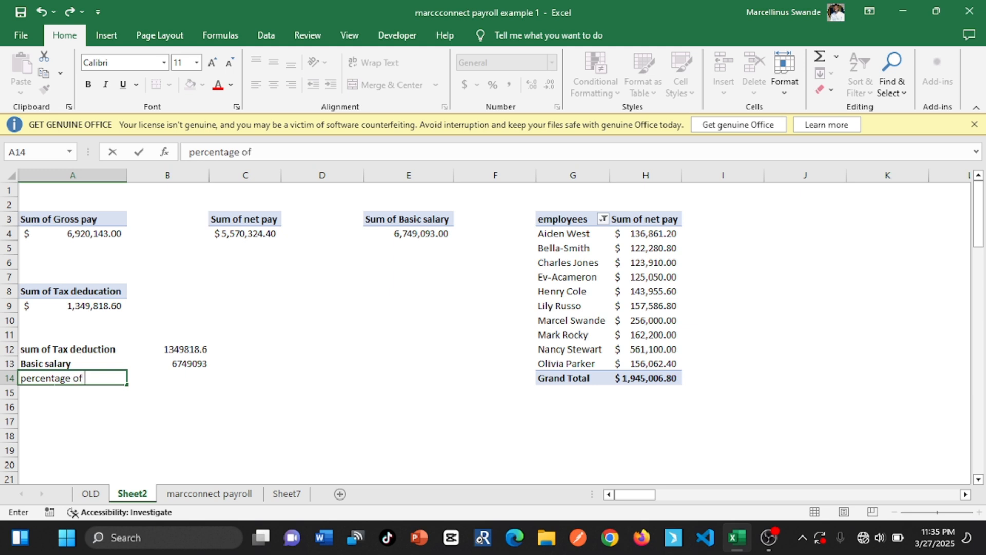
text(tex)
key(Tab)
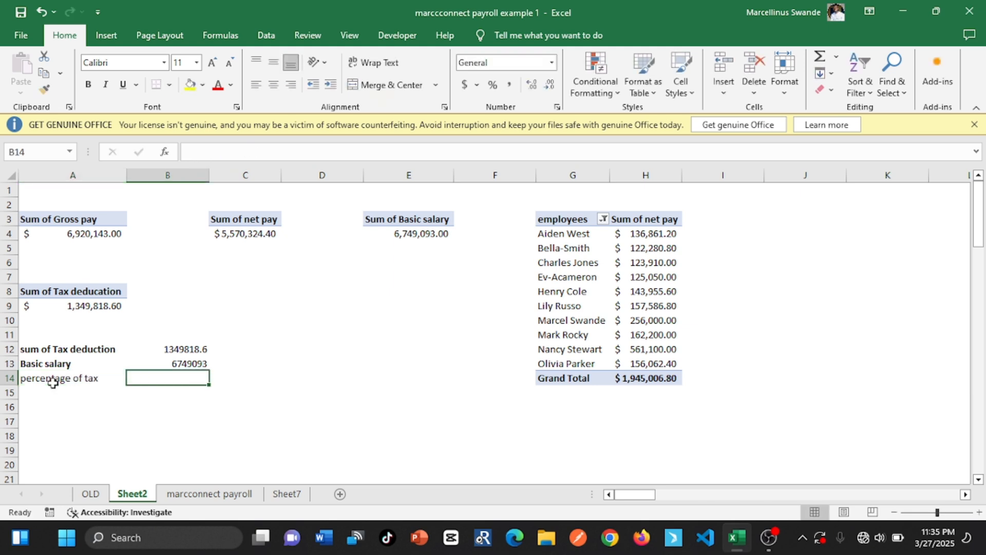
Calculate the tax share in cell B14 with =B12/B13 and format it as a percentage
text(=)
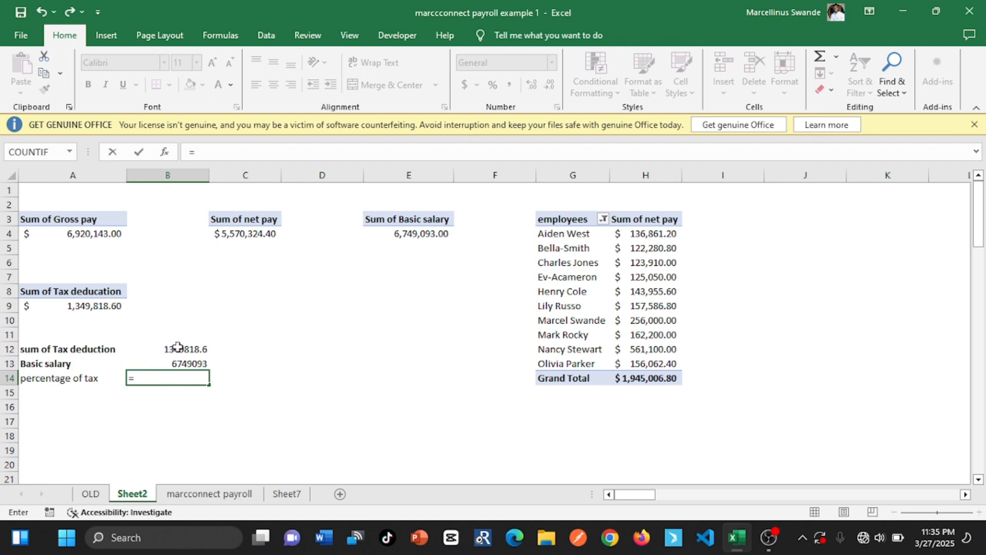
text(()
click(196, 348)
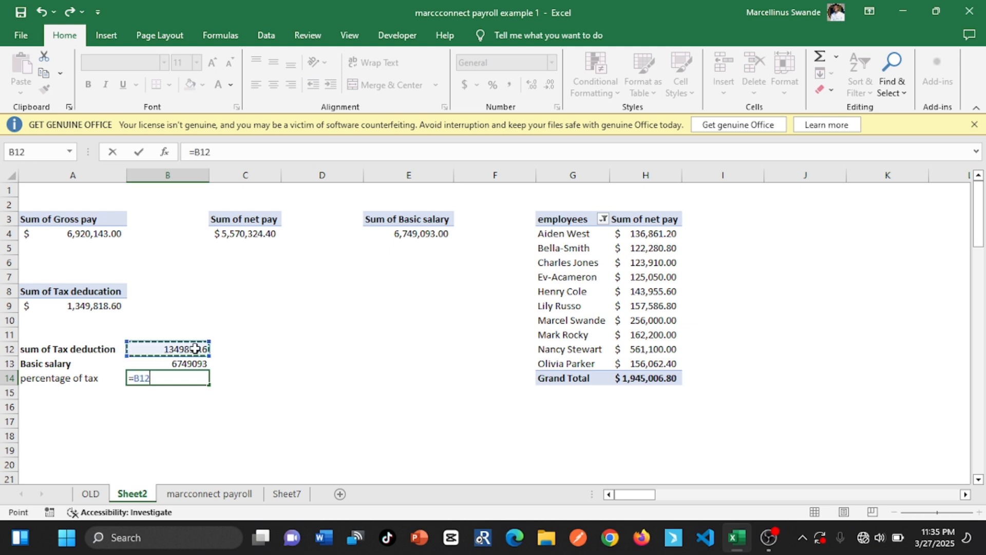
text(*)
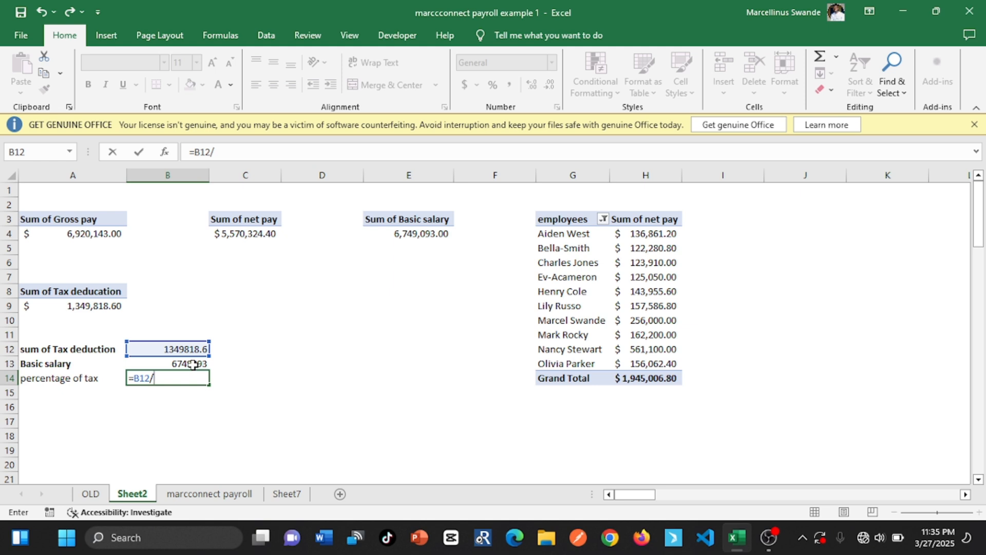
click(177, 361)
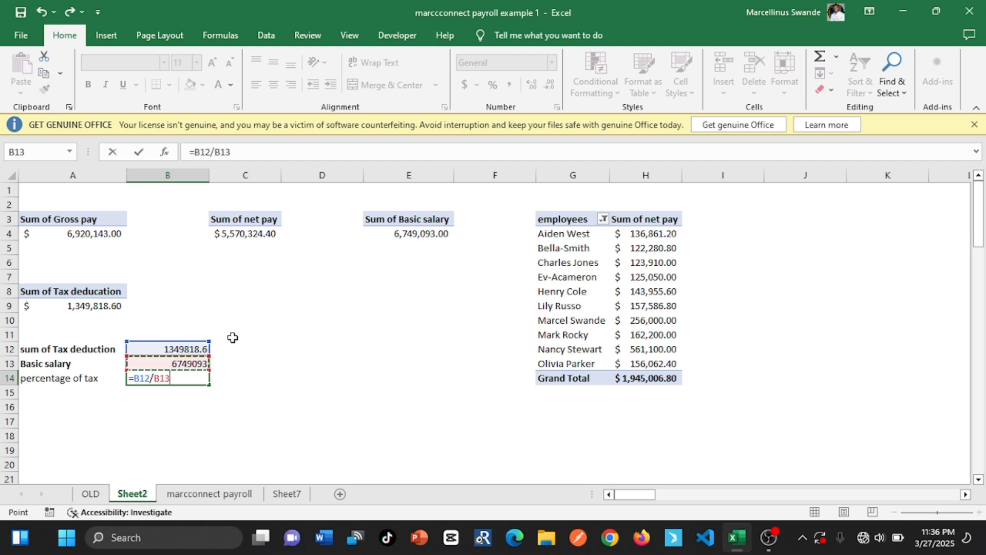
click(138, 152)
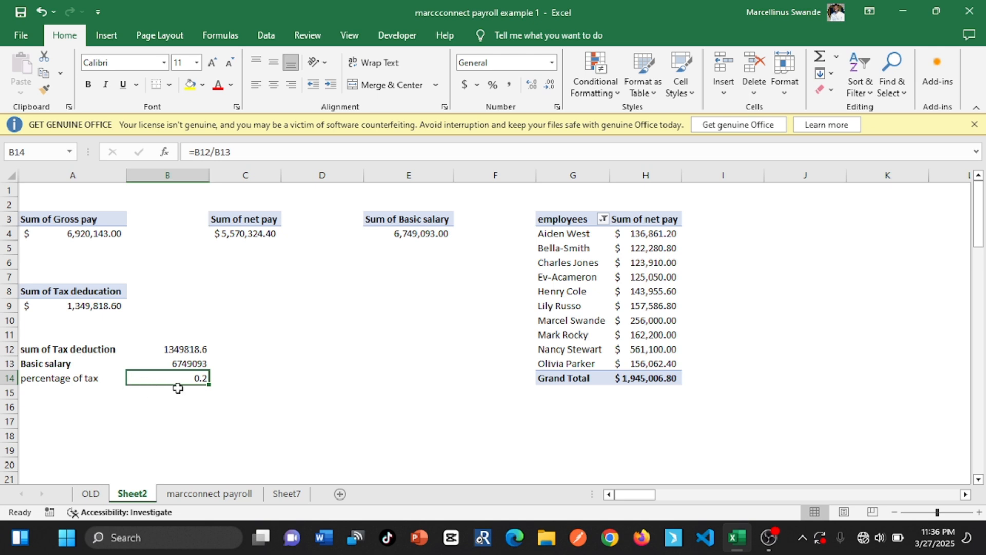
click(492, 85)
Enter the label "percentage of Basic salary" in cell A15 and autofit column A to its contents
click(64, 395)
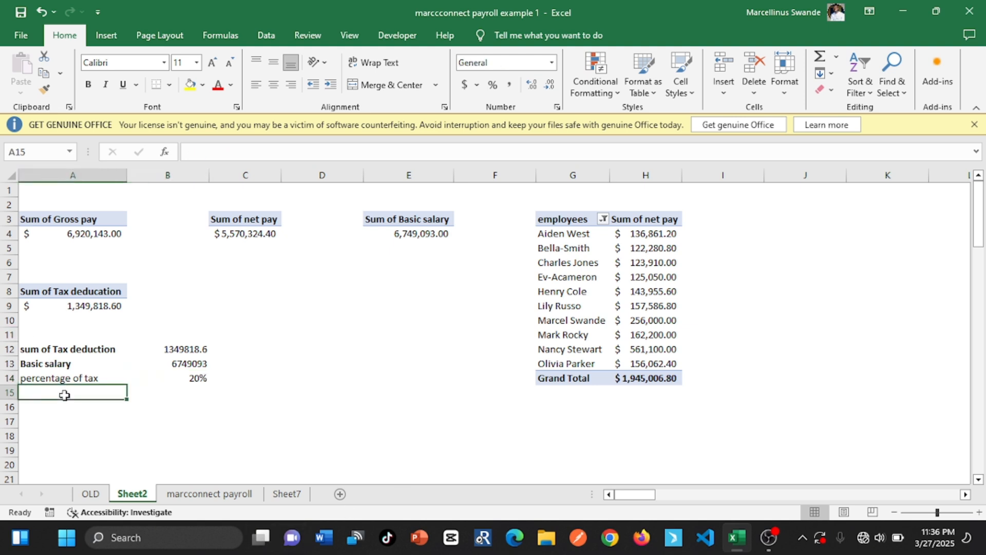
text(percentage of tax)
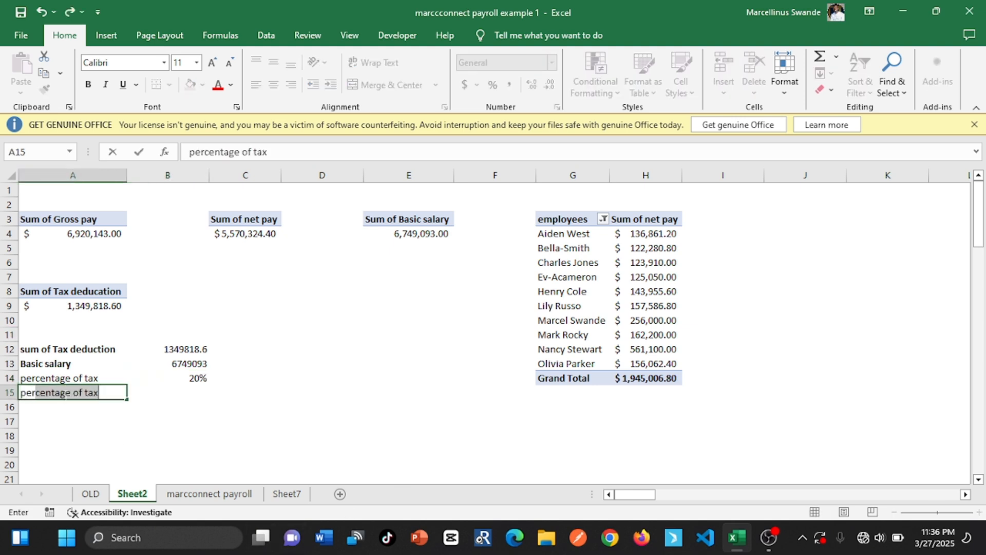
key(Tab)
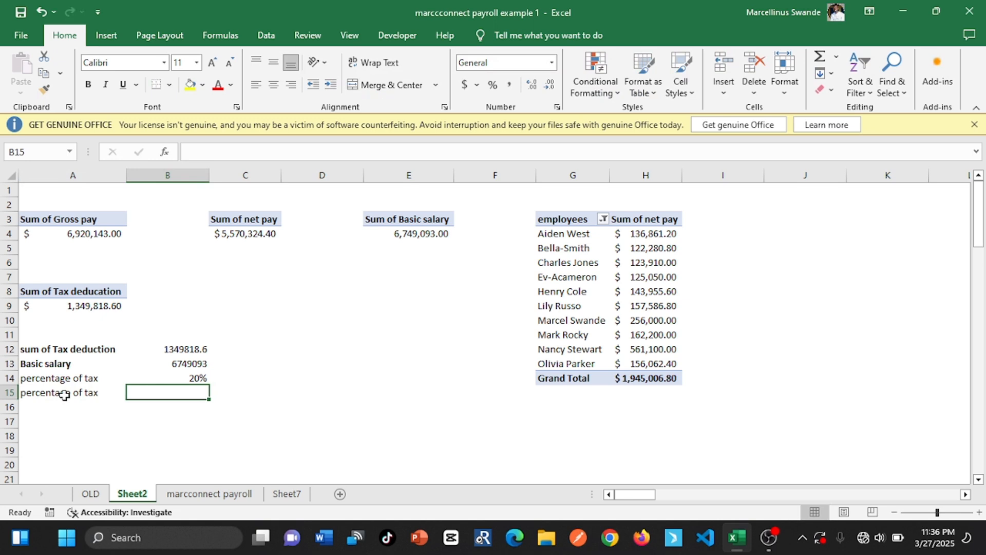
click(82, 392)
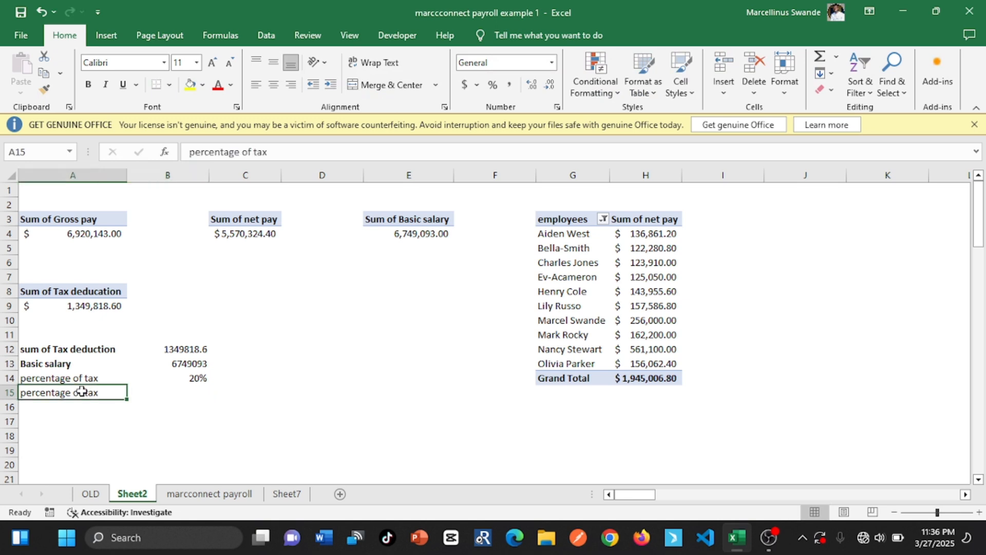
click(273, 152)
key(BackSpace)
key(BackSpace)
key(BackSpace)
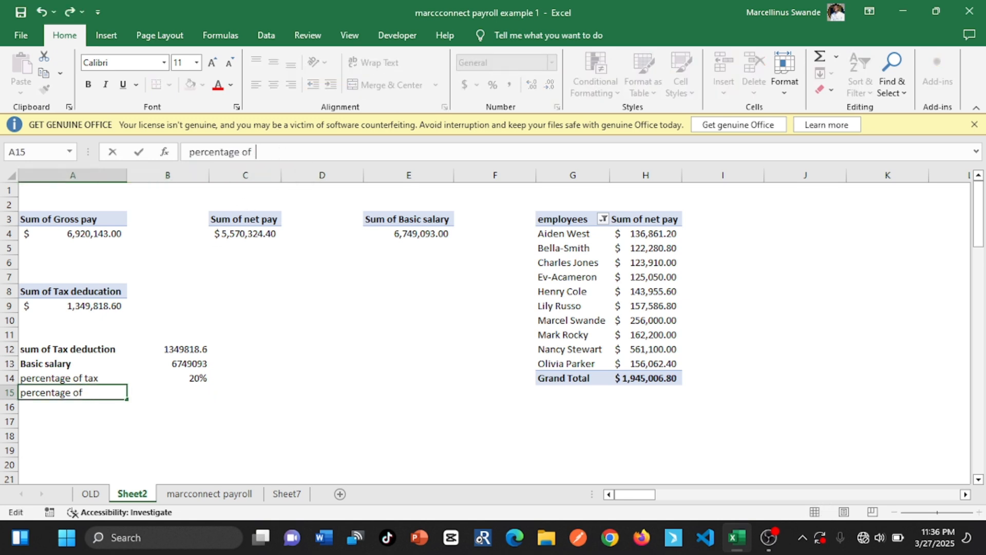
text(Bsi)
text(sic salray)
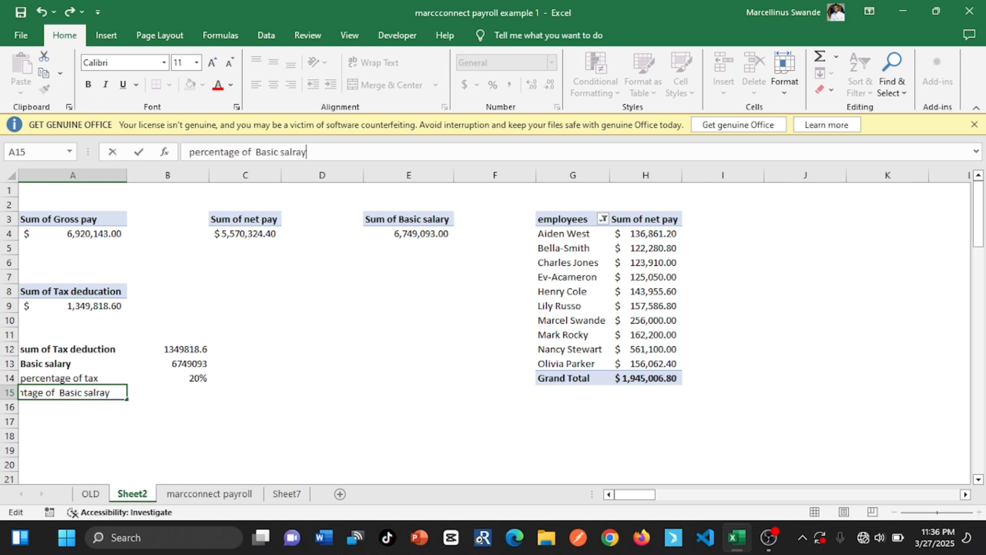
key(BackSpace)
key(BackSpace)
text(ry)
click(192, 391)
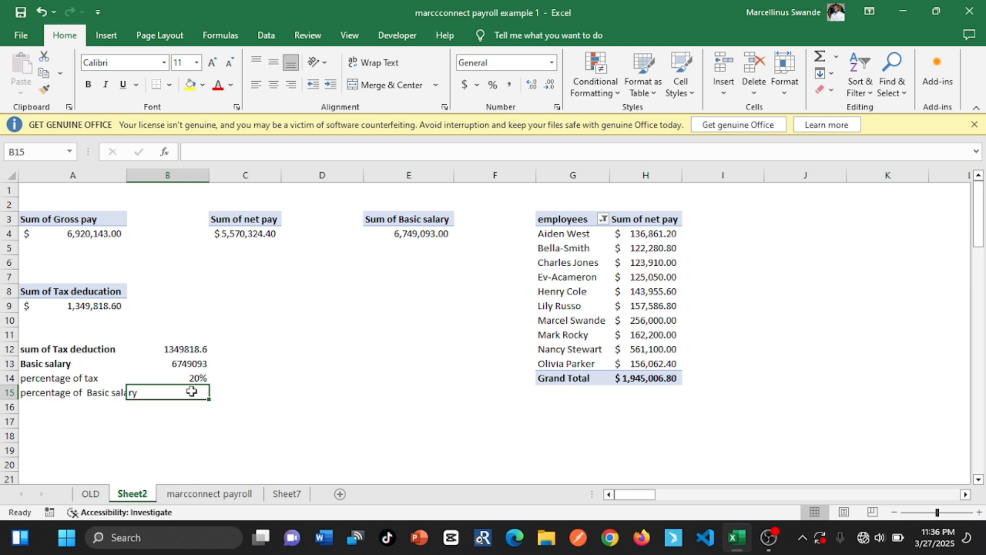
double_click(126, 170)
Calculate the remaining basic salary share in cell B15 with the formula =1-B14
text(=)
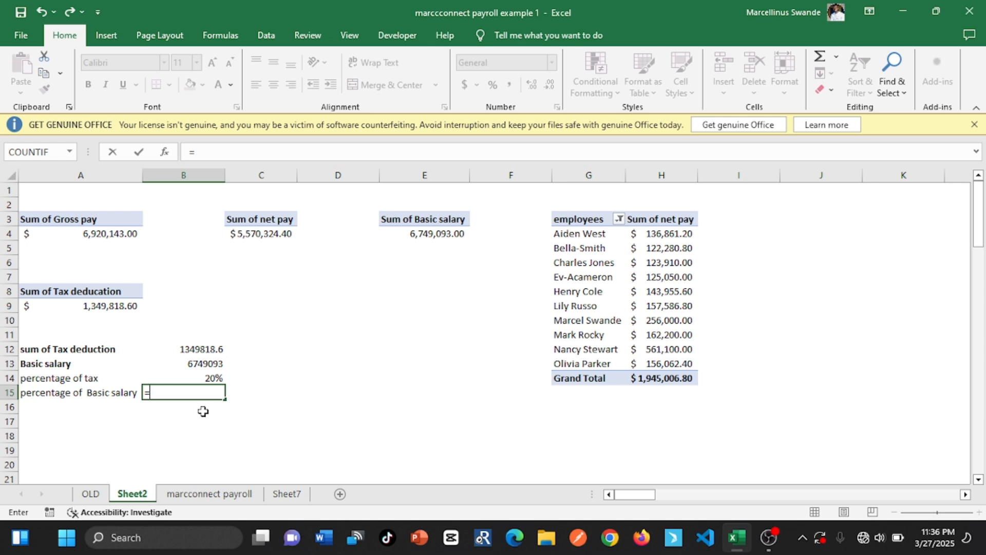
text(100)
text(-)
key(BackSpace)
key(BackSpace)
key(BackSpace)
text(-)
click(204, 376)
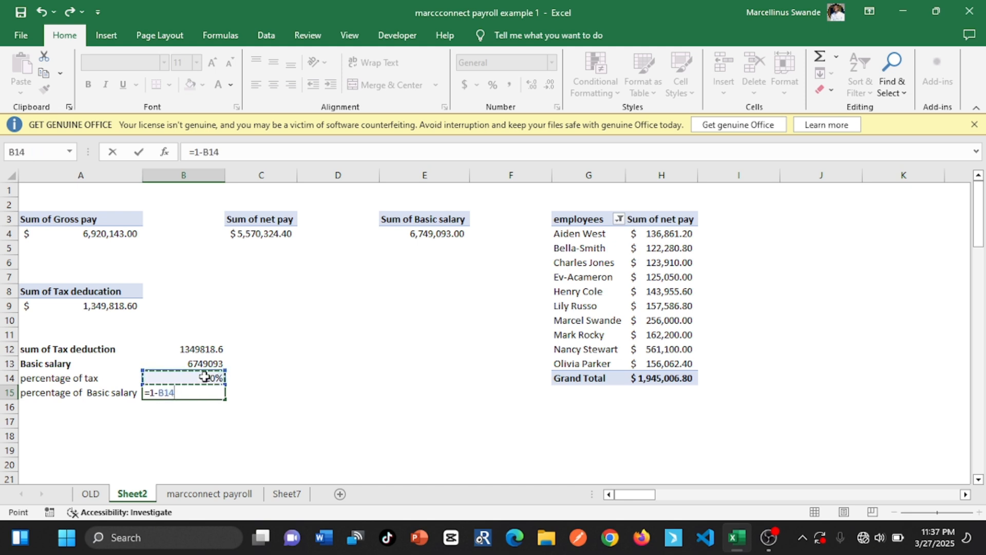
click(139, 152)
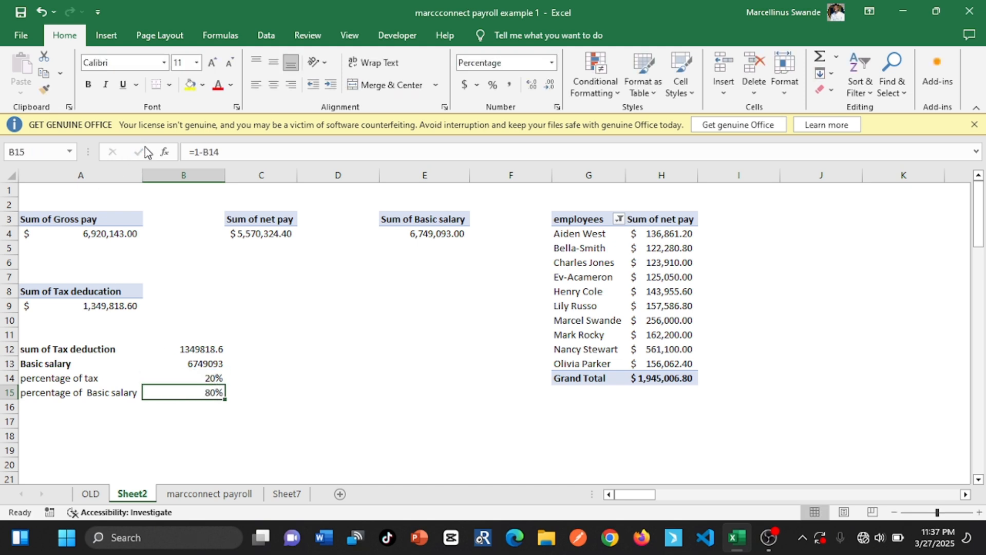
Insert a PivotTable based on the payroll table at cell G17 of Sheet2, after checking the tax requirements on Sheet7
click(205, 376)
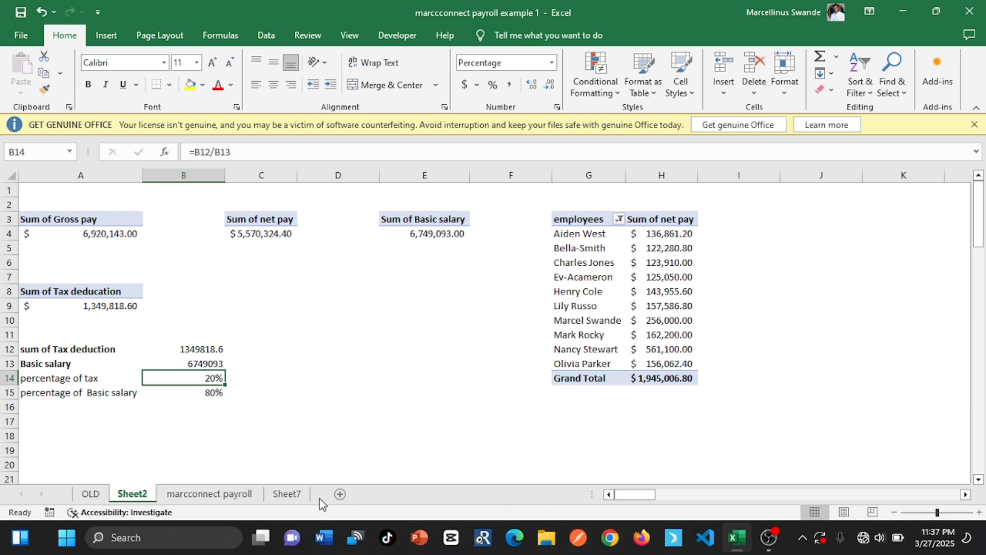
click(241, 495)
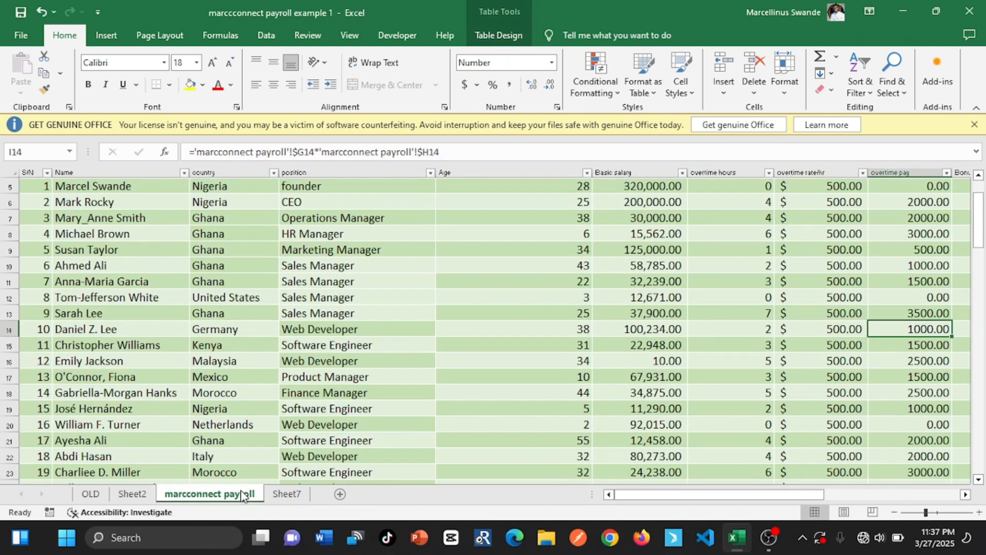
click(286, 494)
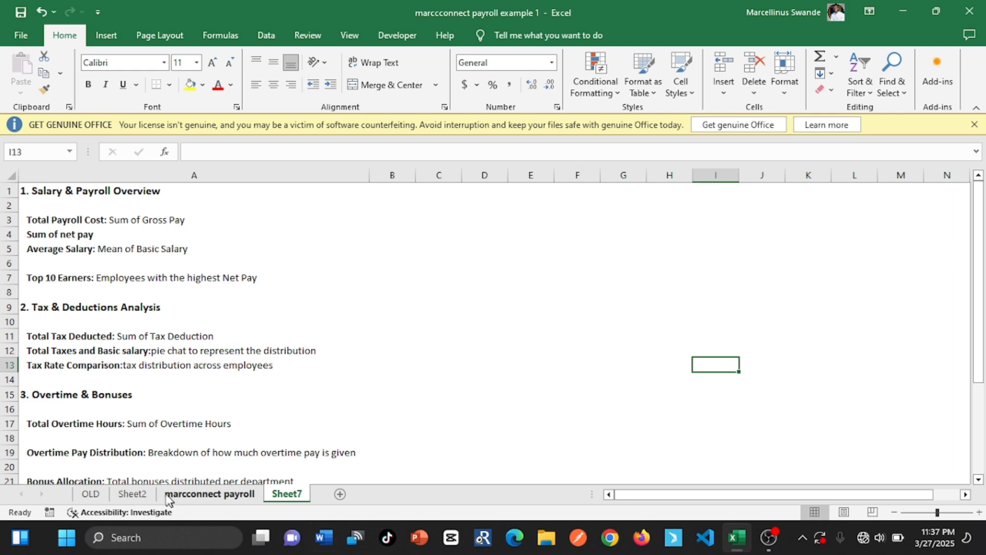
click(135, 494)
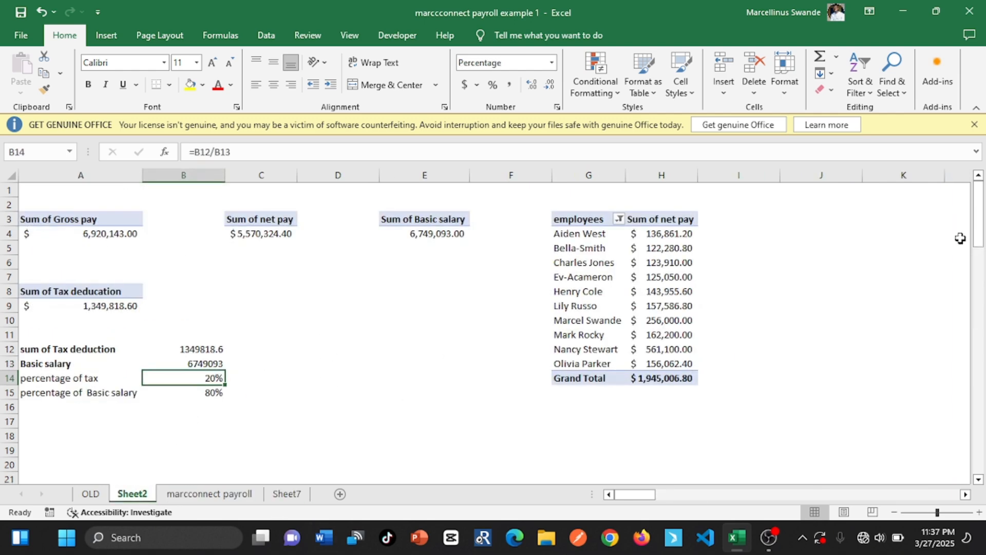
drag(977, 237, 977, 260)
click(570, 337)
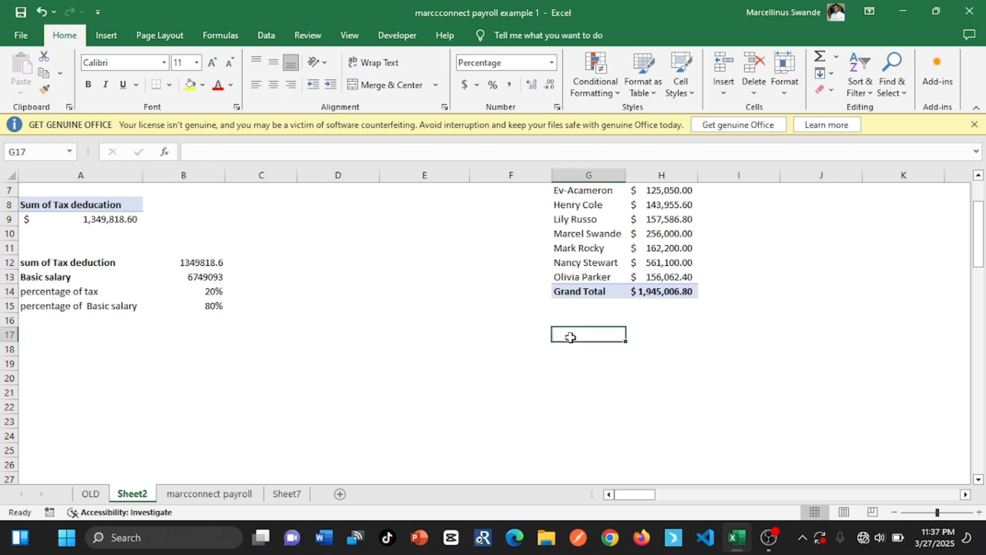
click(106, 35)
click(37, 72)
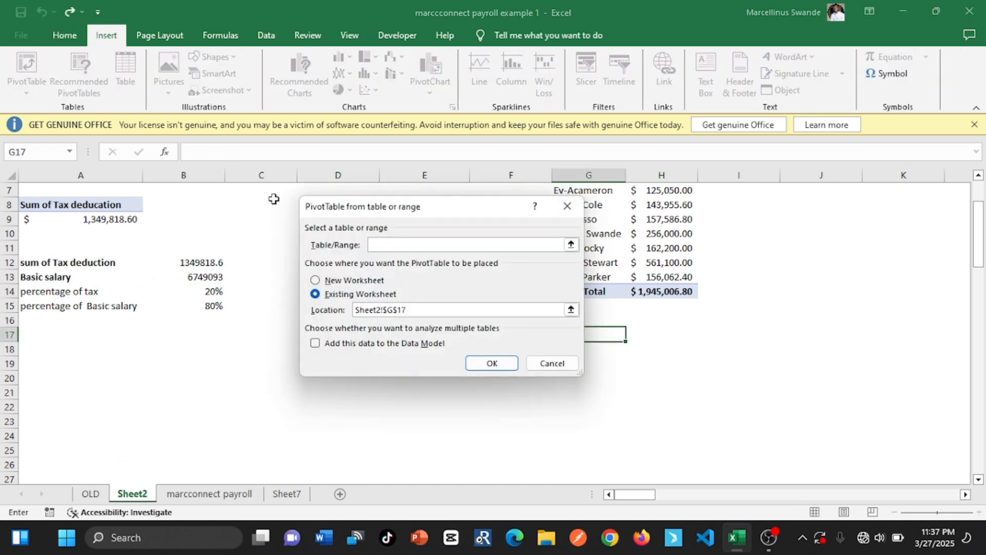
text(payroll)
click(492, 363)
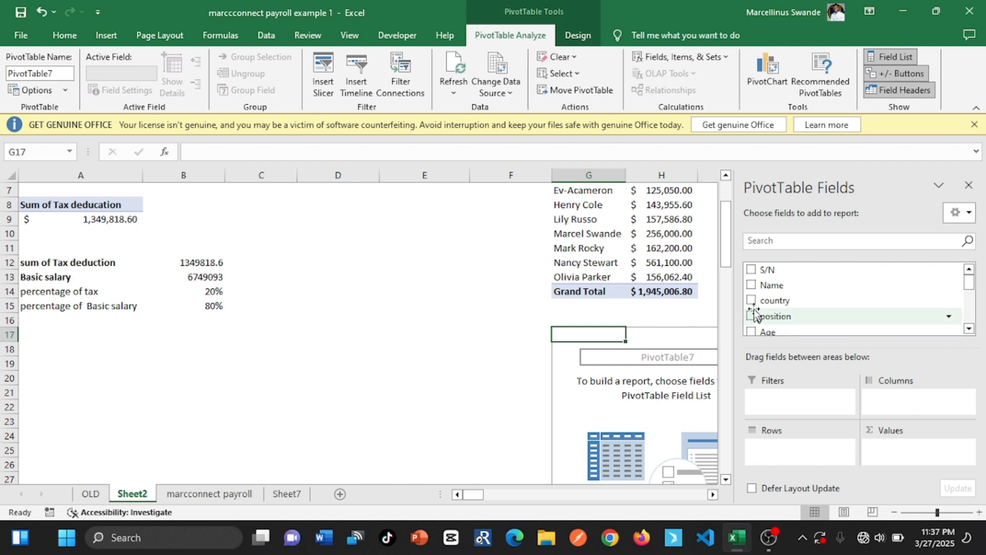
Build the PivotTable at G17 with Name as rows and the sum of Tax deducation as values, and close the field list
click(752, 286)
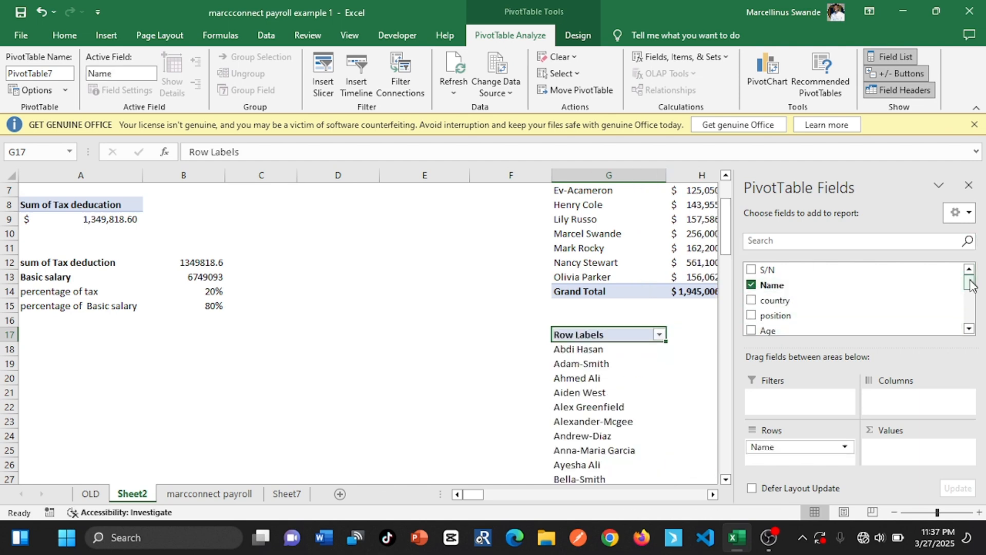
drag(970, 284, 970, 316)
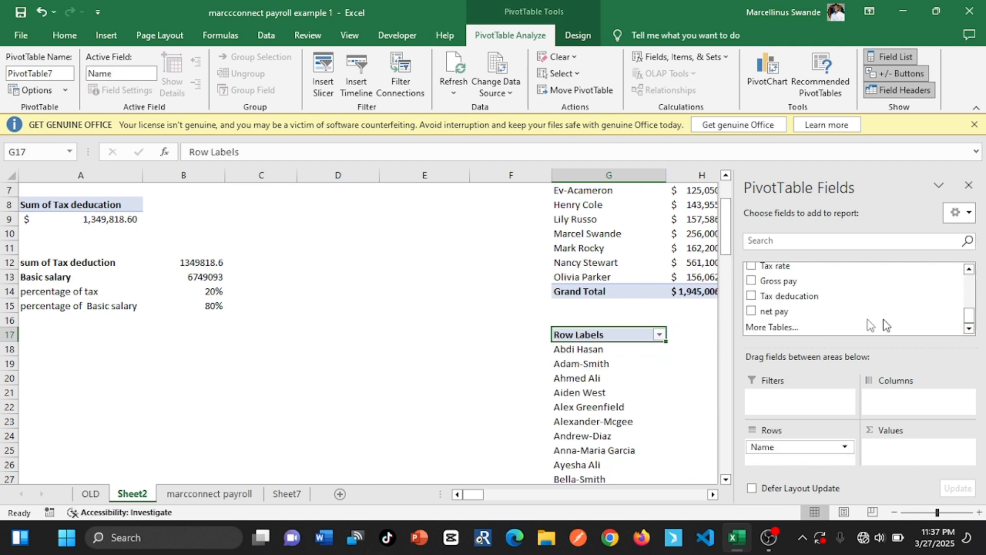
click(751, 295)
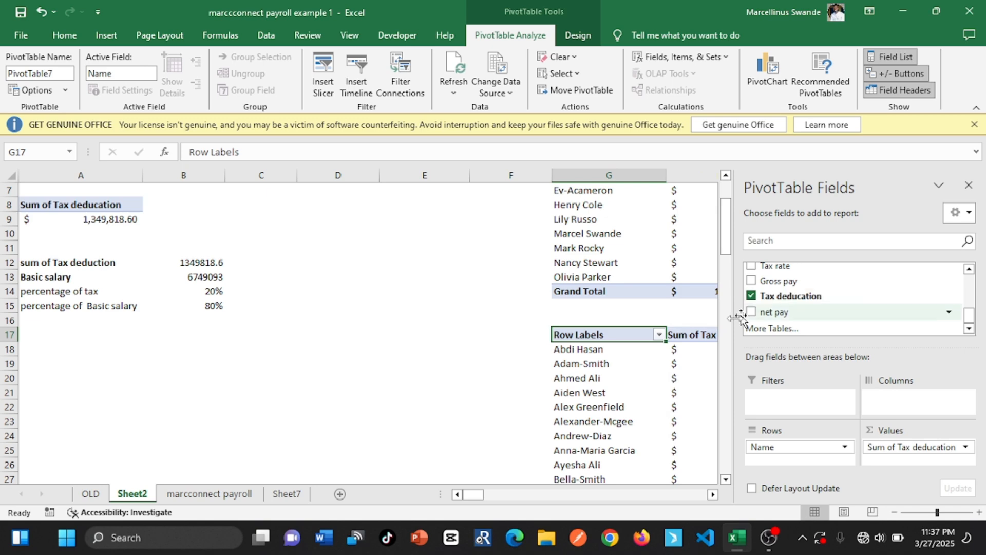
click(968, 185)
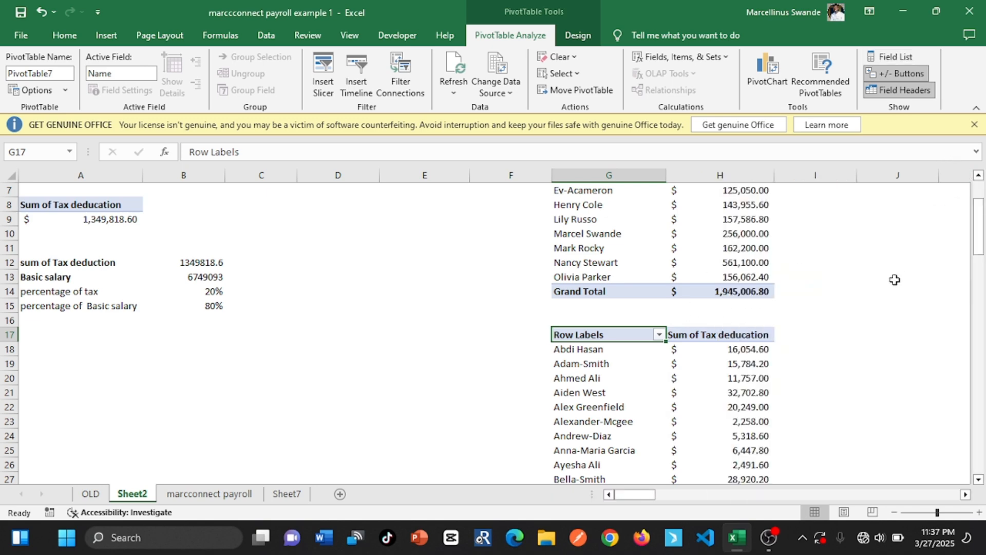
drag(977, 246, 966, 218)
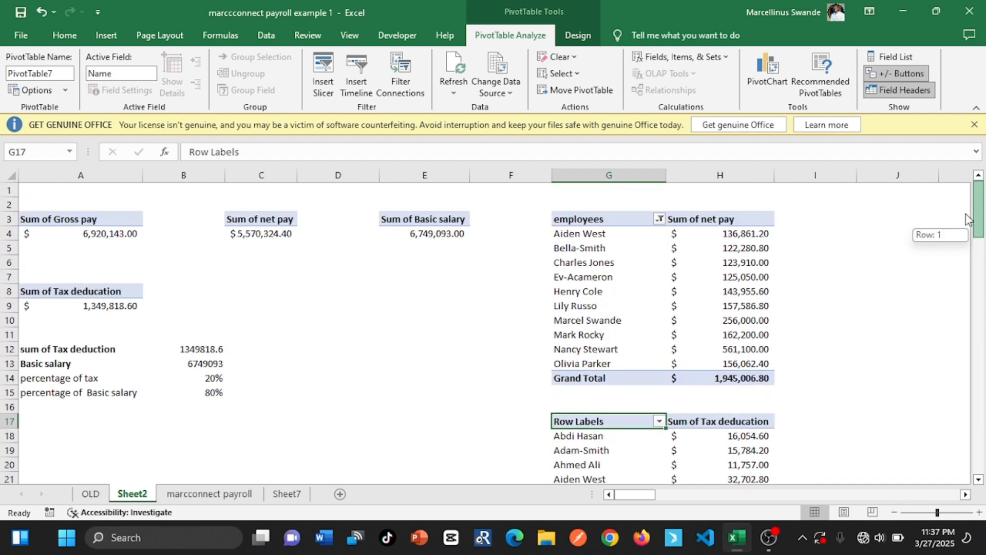
Apply thick outside borders around the tax and basic salary block A12:B16 on Sheet2
click(285, 493)
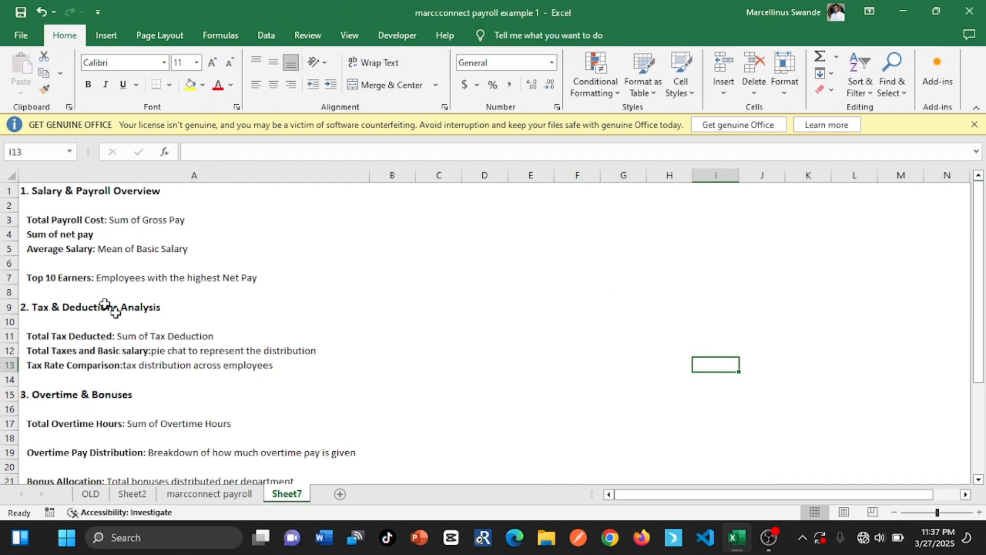
drag(979, 206, 984, 298)
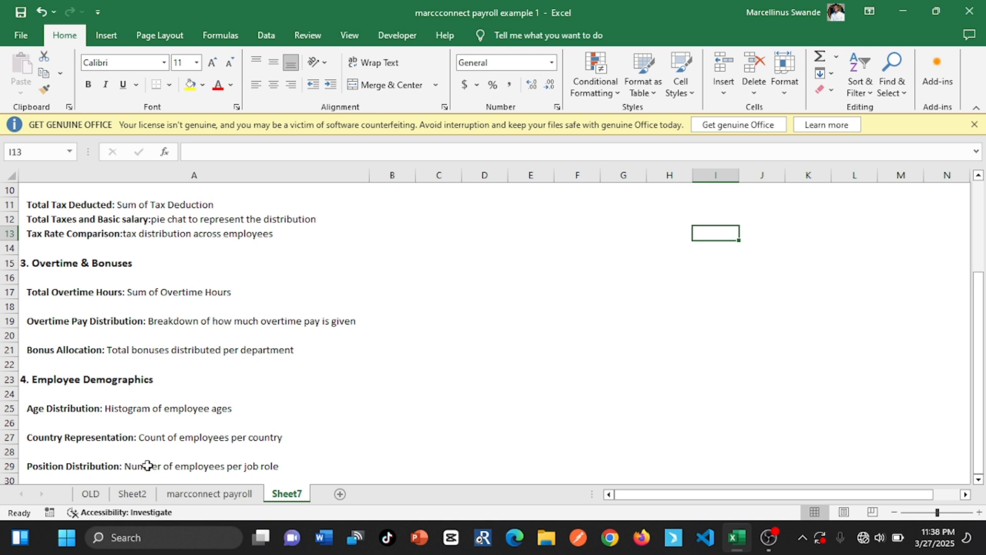
click(133, 494)
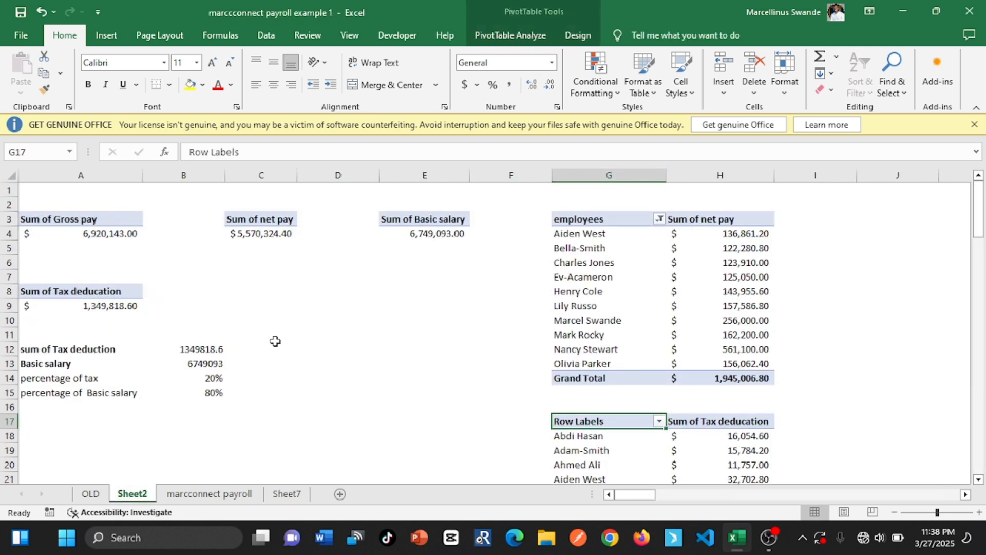
click(238, 277)
click(232, 295)
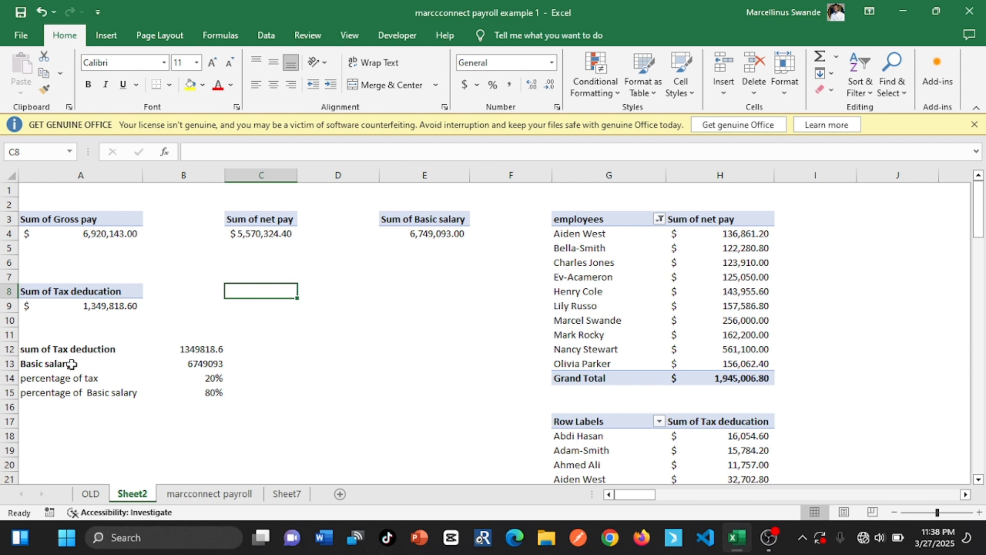
drag(53, 354, 211, 408)
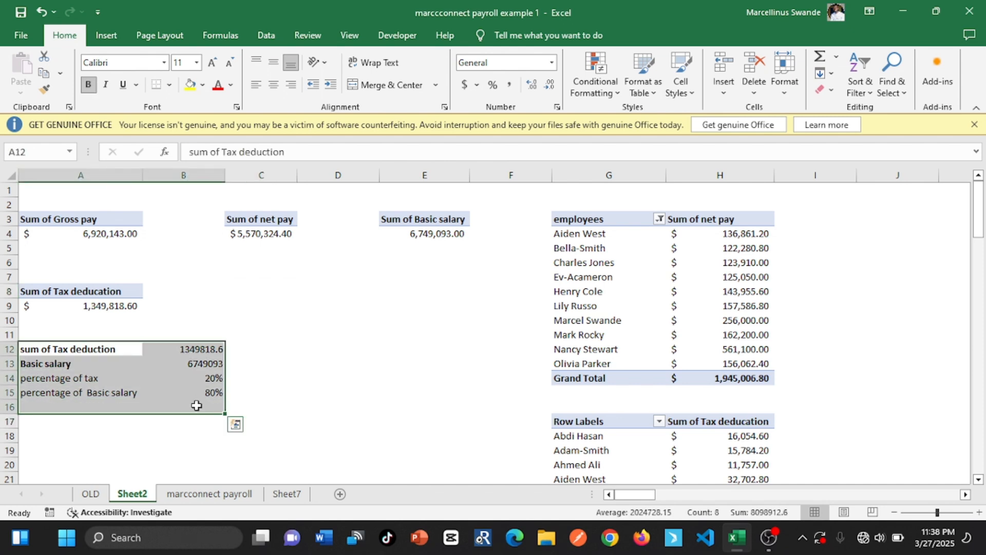
drag(303, 349, 172, 407)
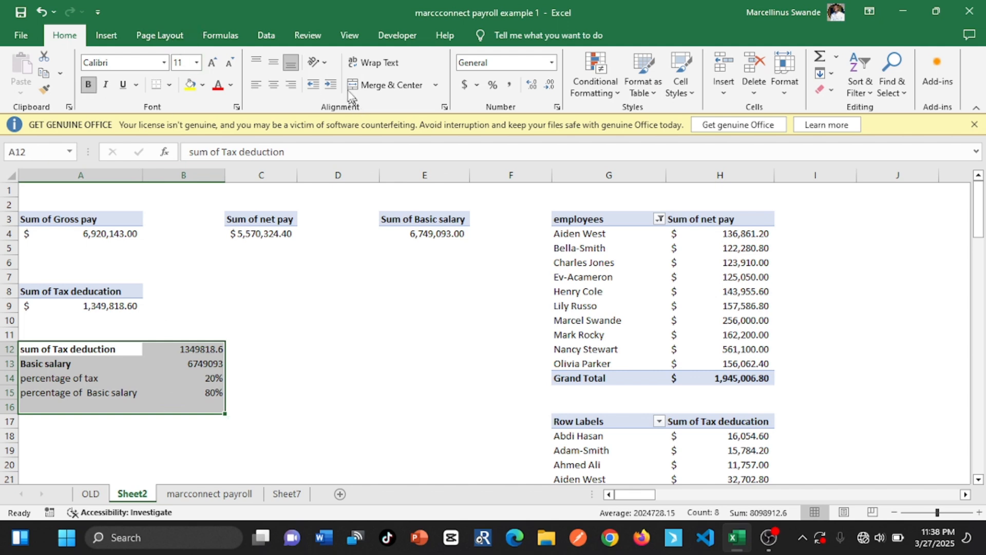
click(169, 86)
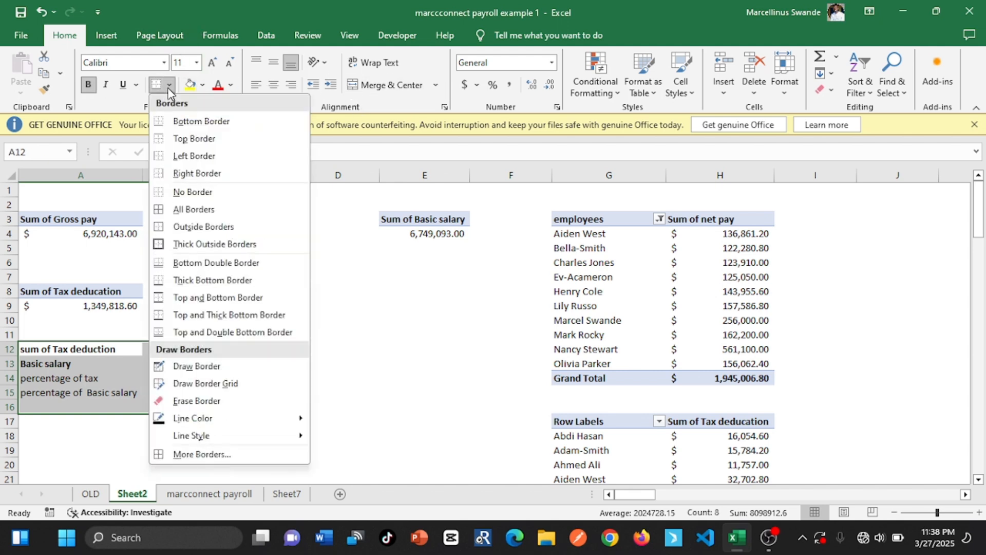
click(189, 244)
click(303, 364)
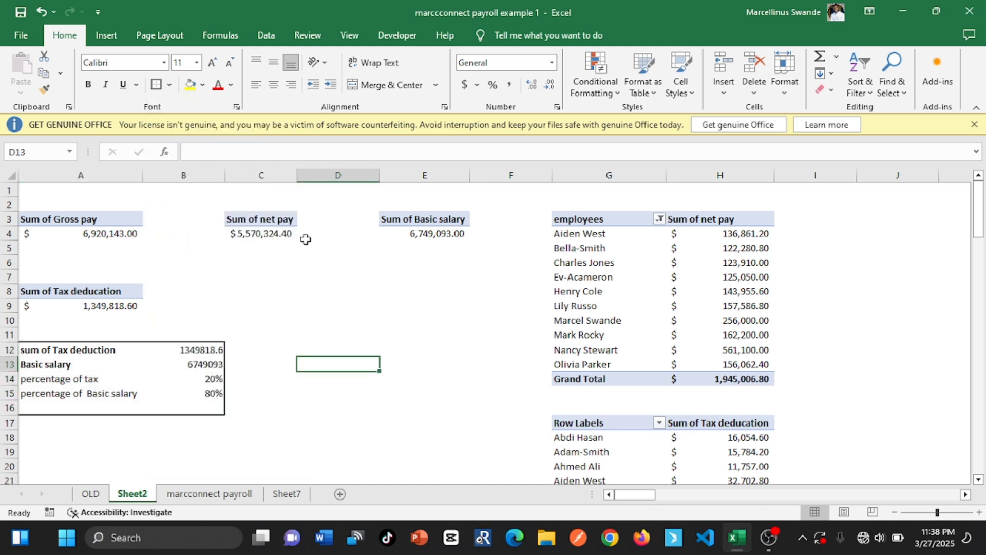
Insert a PivotTable based on the payroll table at cell D9 of Sheet2 for the total overtime hours requirement
click(303, 302)
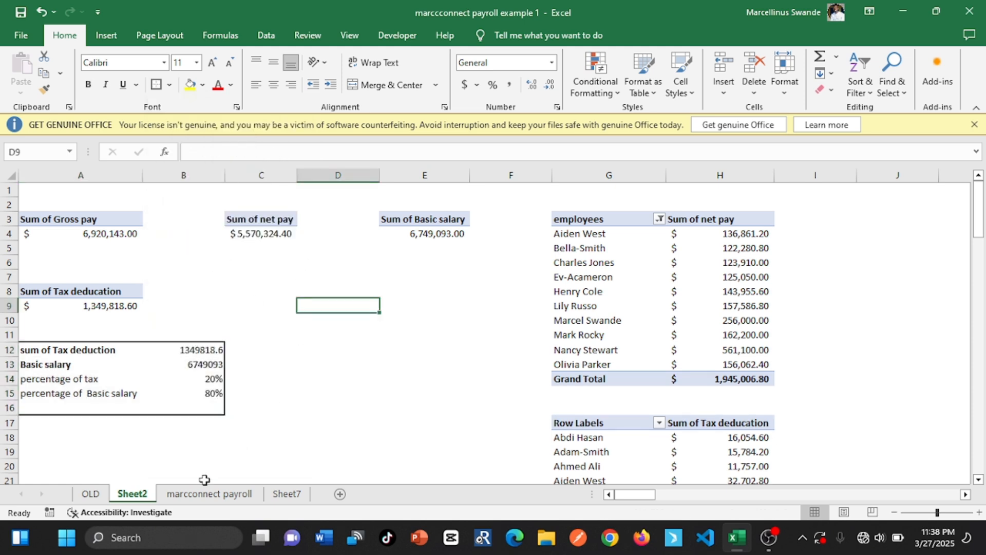
click(285, 494)
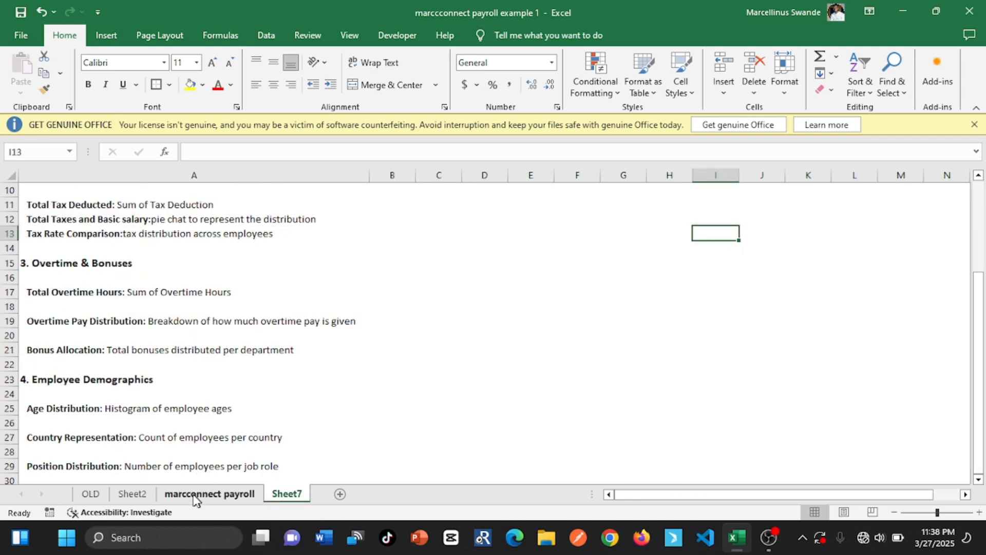
click(140, 497)
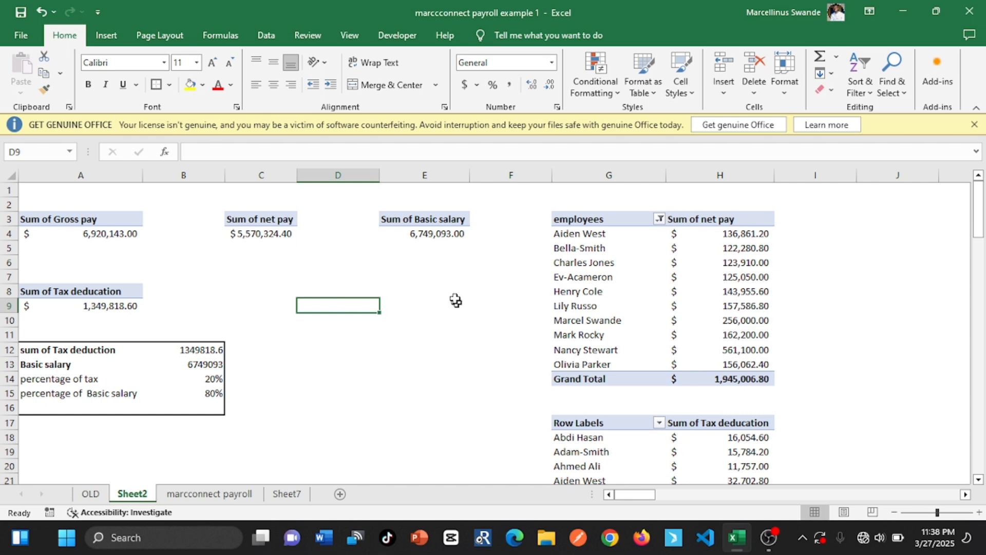
click(106, 36)
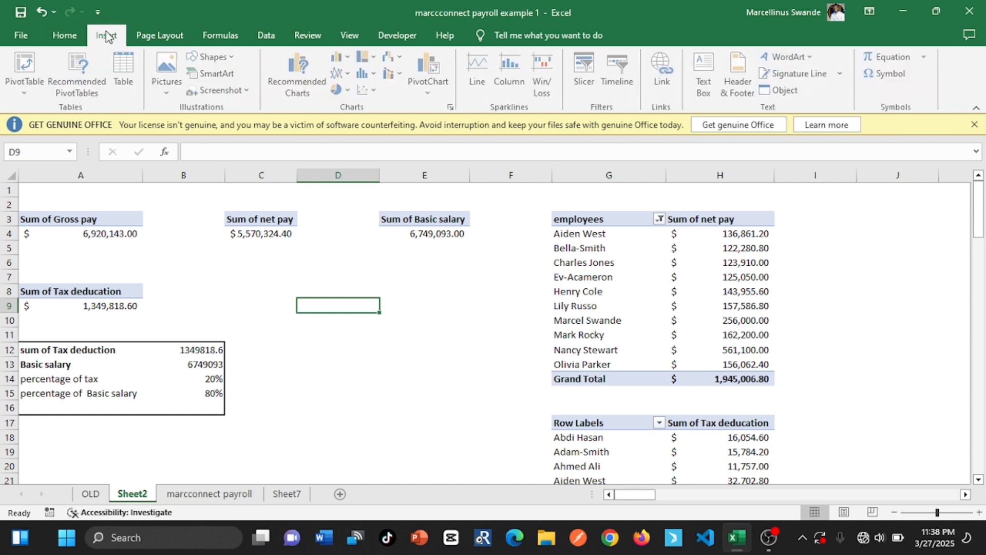
click(25, 62)
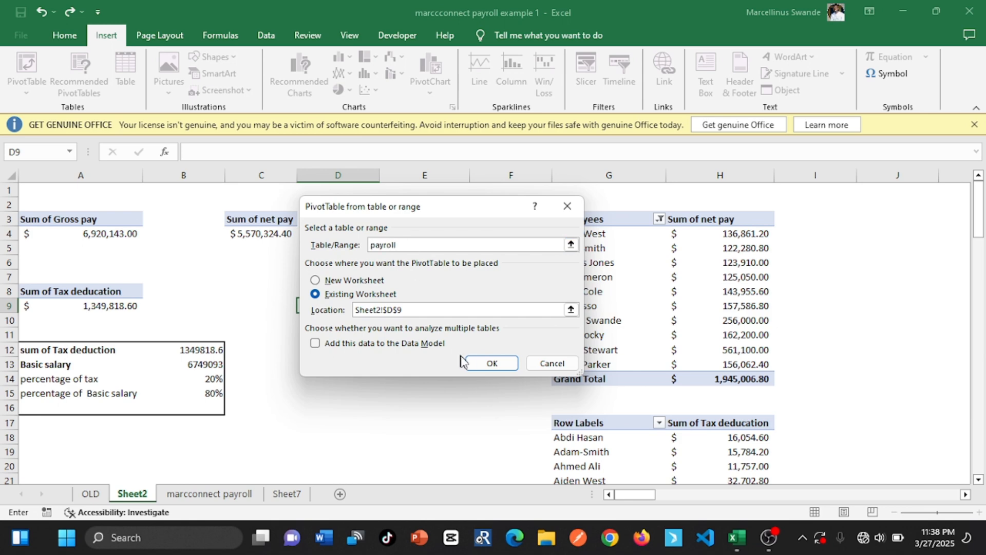
click(492, 363)
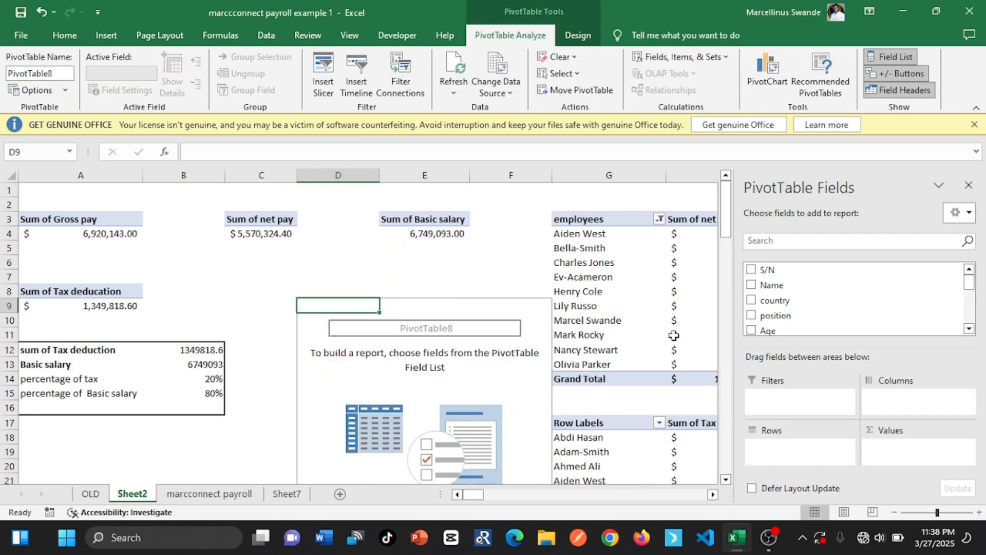
Add overtime hours as a summed value to the PivotTable at D9 and close the field list
mouse_move(677, 270)
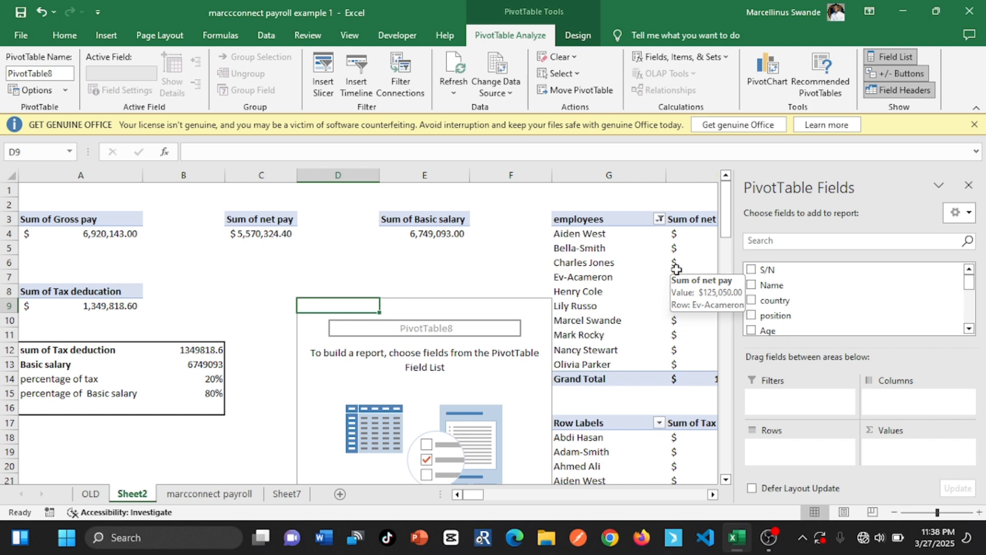
click(969, 329)
click(969, 330)
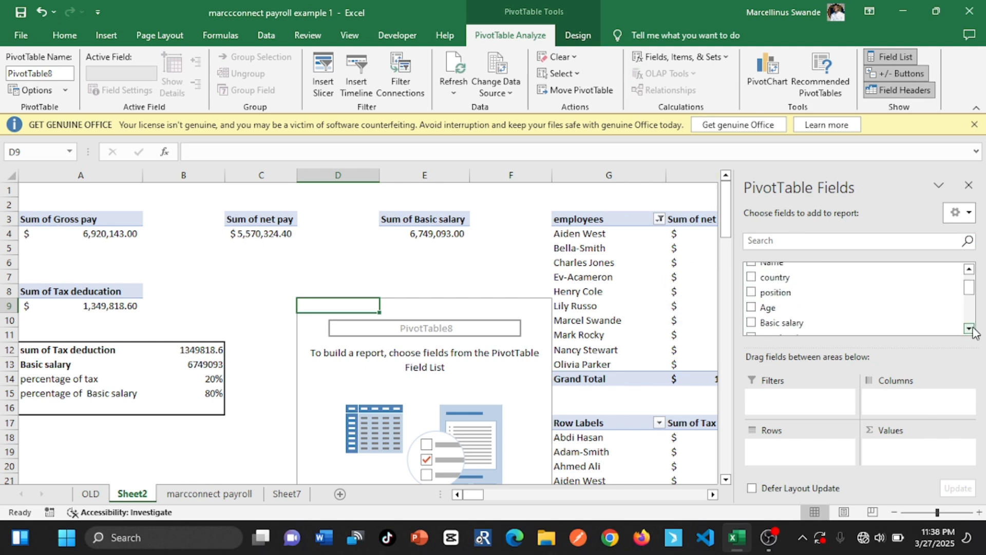
click(969, 329)
click(969, 329)
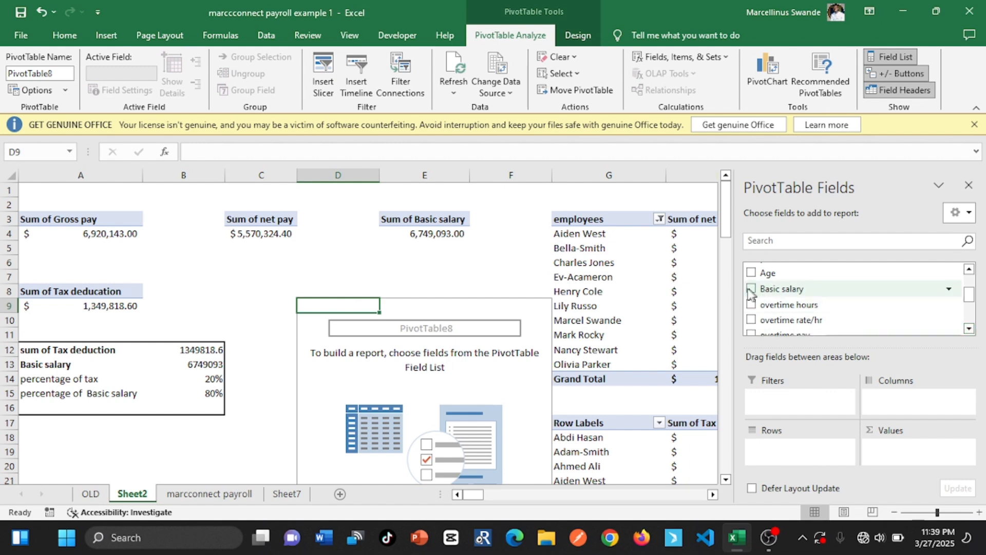
click(751, 305)
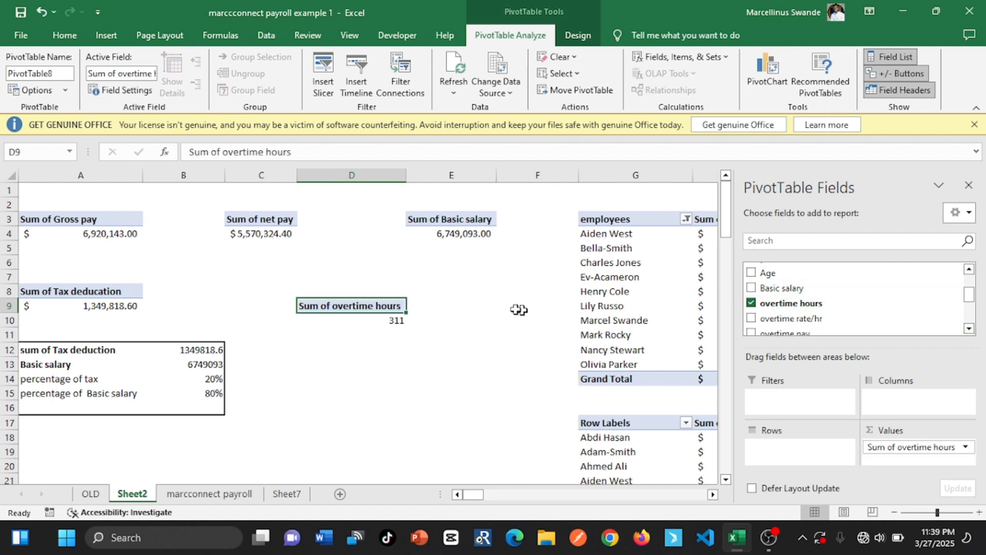
click(398, 319)
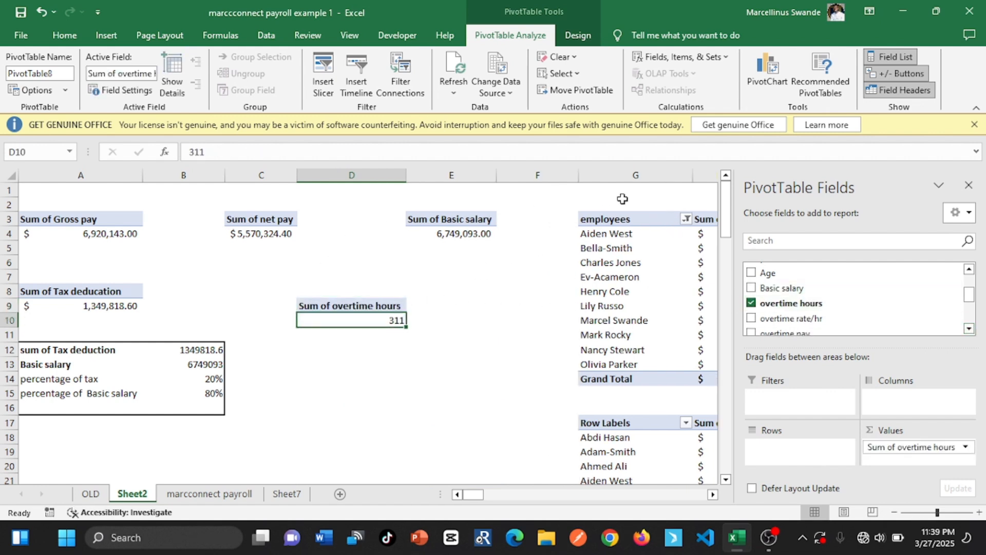
click(969, 184)
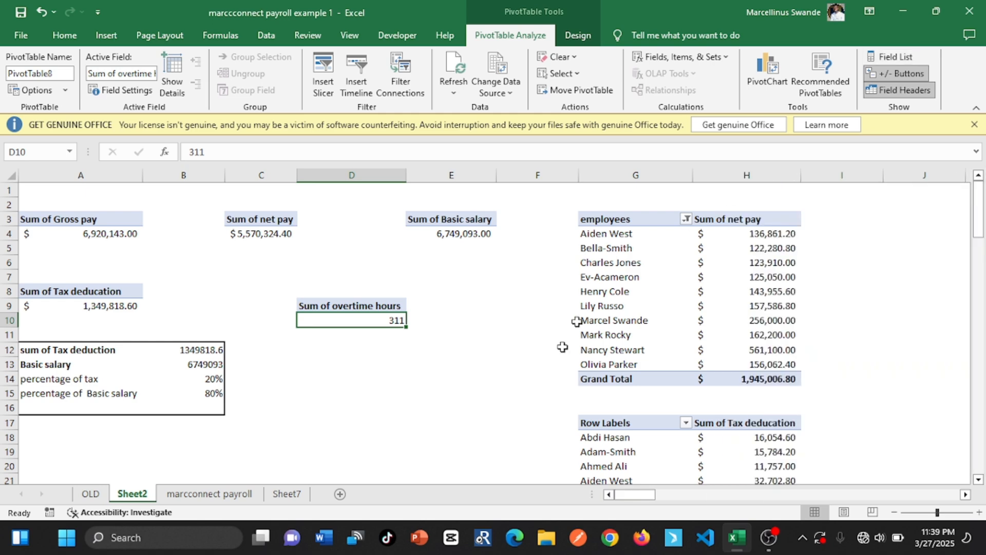
Check the overtime and bonus requirements on Sheet7 and return to Sheet2
click(216, 493)
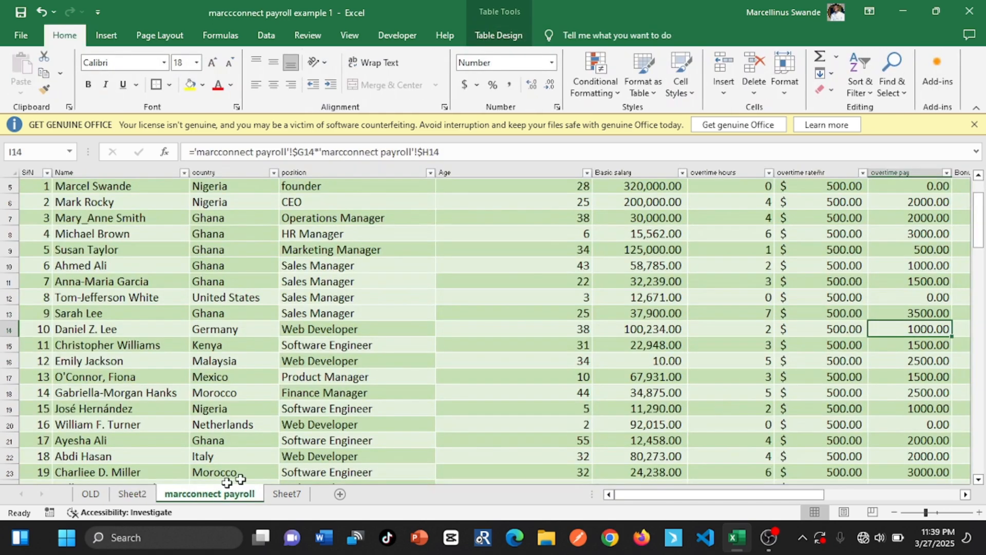
click(277, 494)
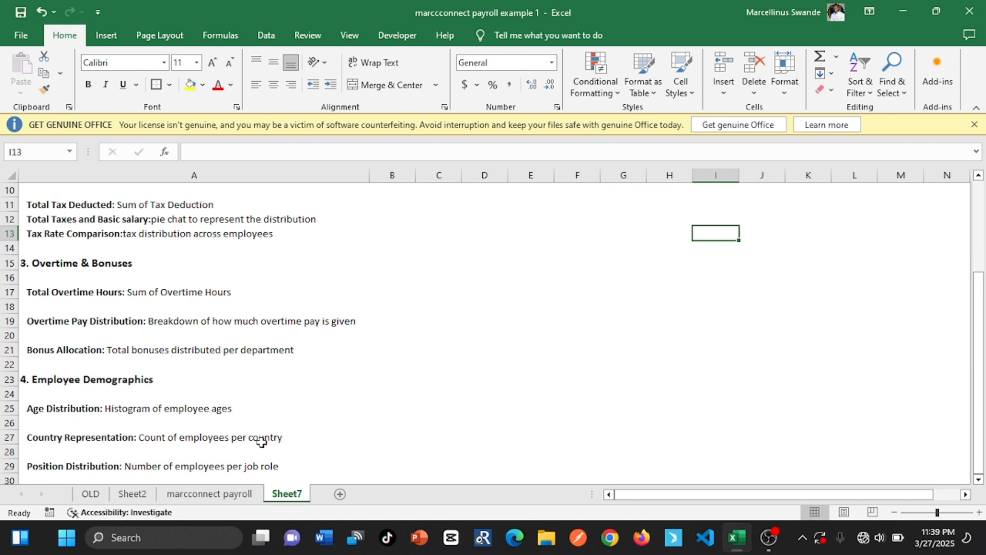
click(132, 494)
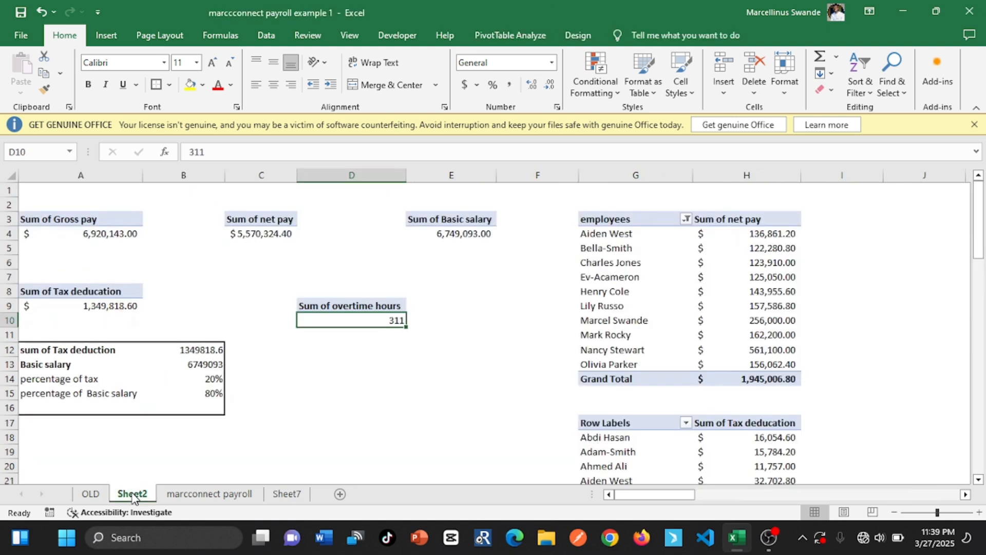
Insert a PivotTable based on the payroll table at cell D13 of Sheet2
click(320, 364)
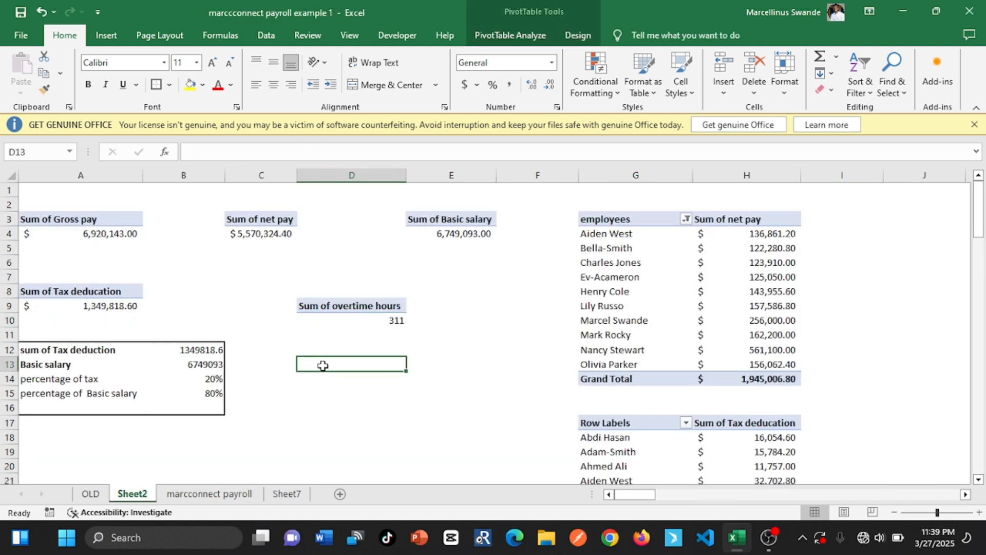
click(106, 35)
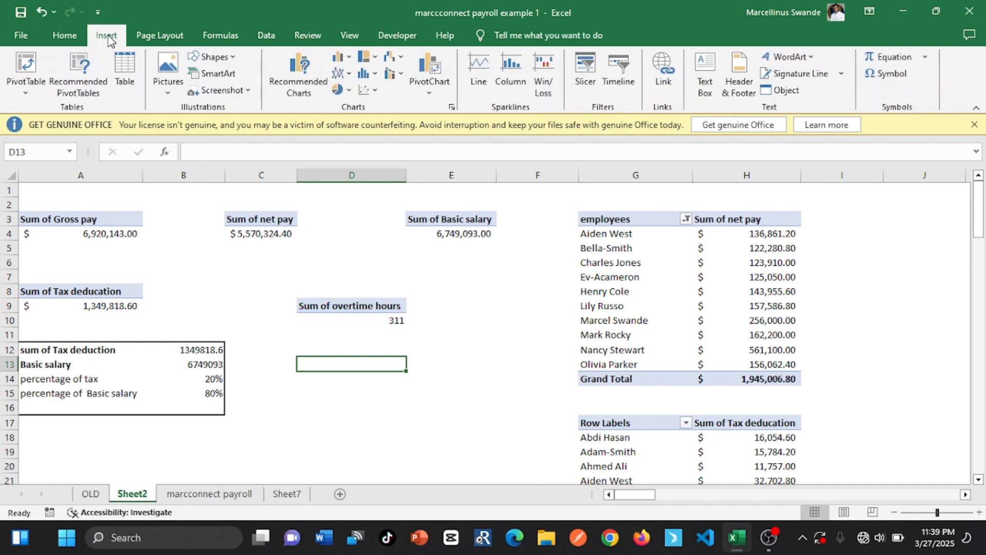
click(29, 66)
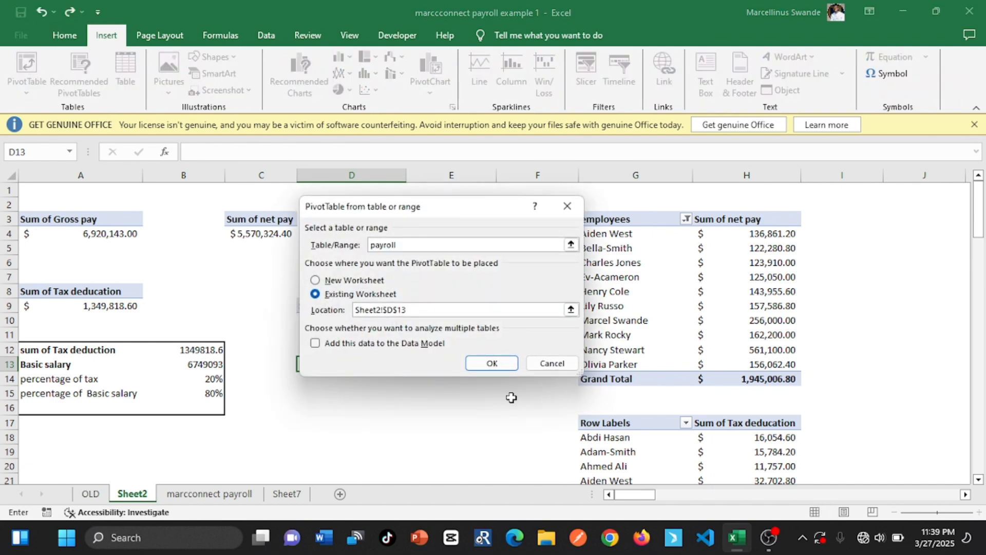
click(492, 363)
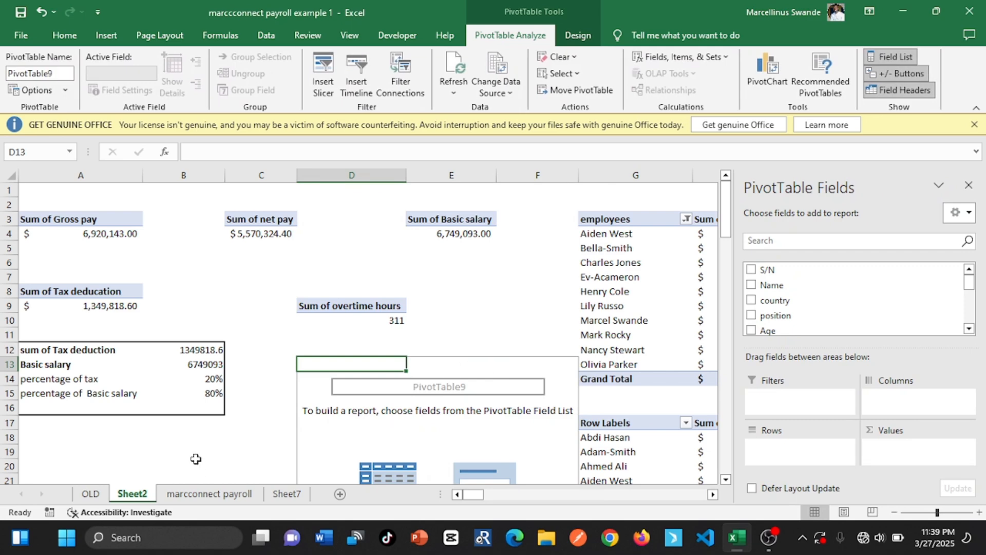
Check the overtime pay requirement on Sheet7 and build the D13 PivotTable with Name as rows and overtime pay as a summed value
click(284, 497)
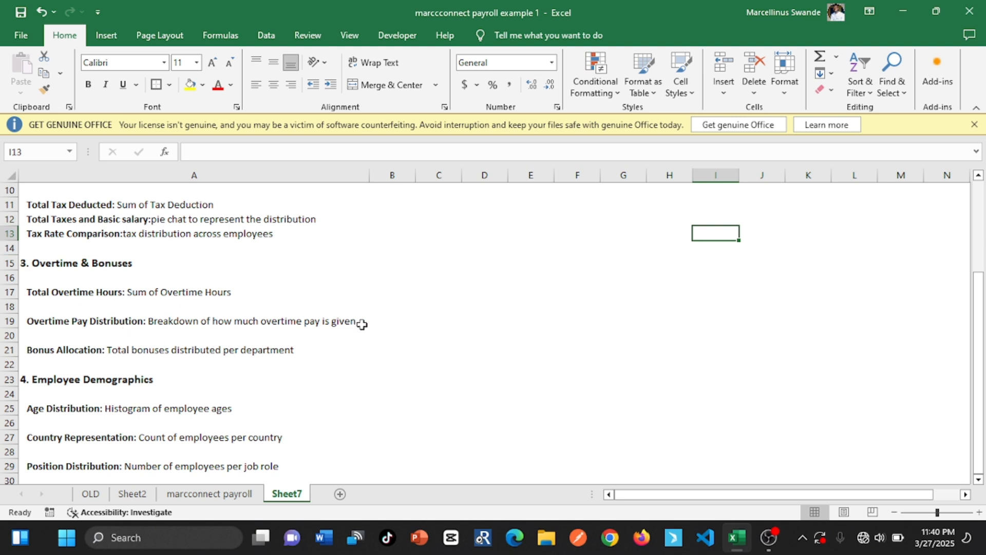
click(191, 494)
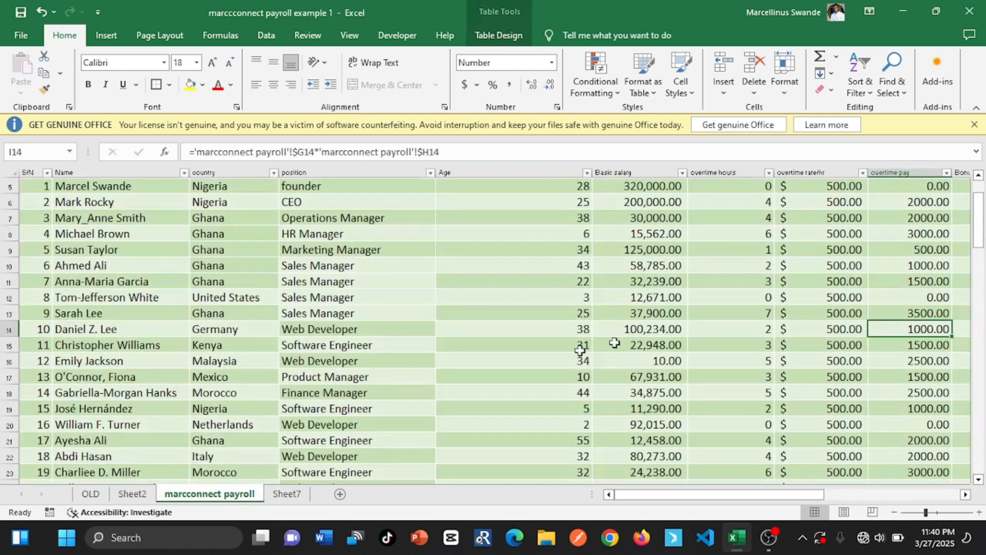
click(132, 494)
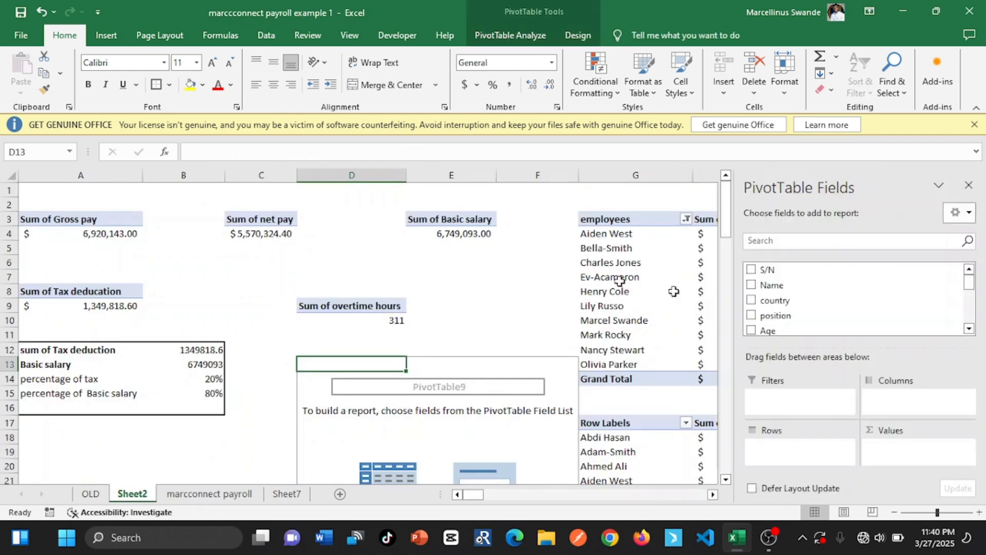
click(752, 285)
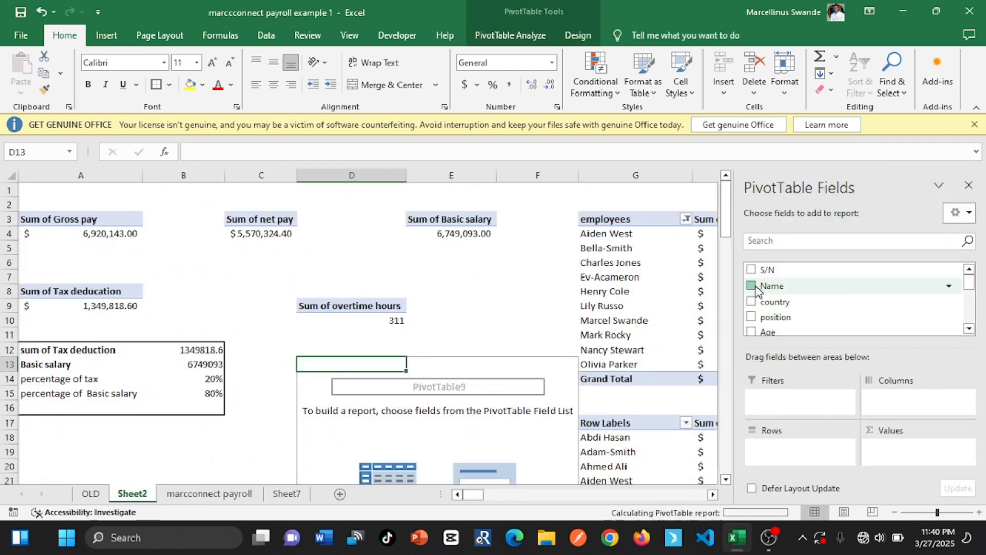
drag(969, 284, 970, 303)
click(751, 300)
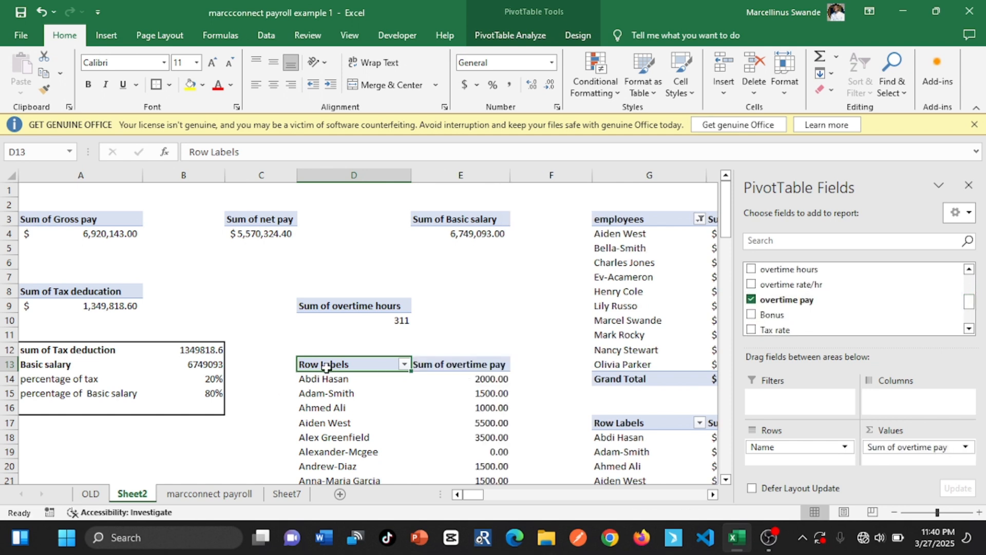
click(145, 450)
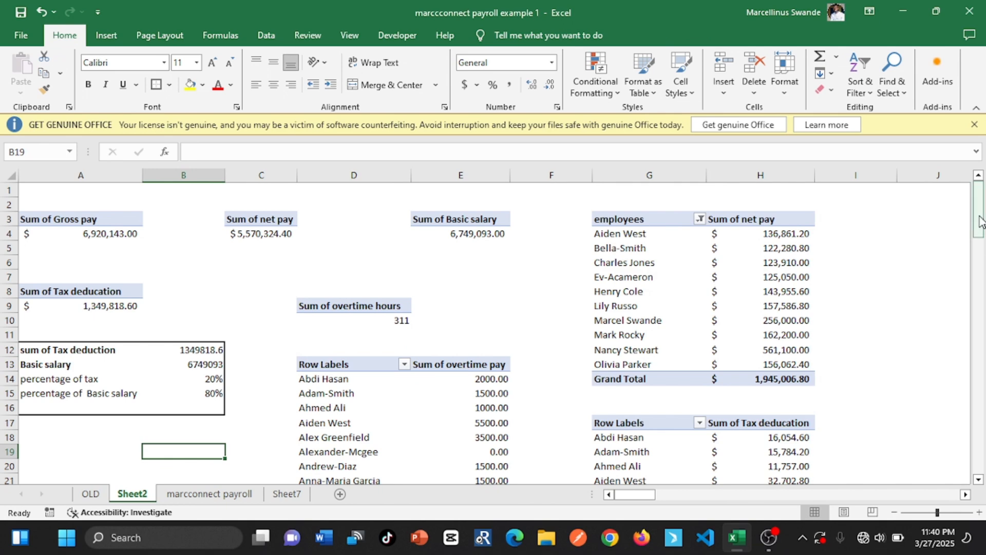
drag(980, 226, 981, 241)
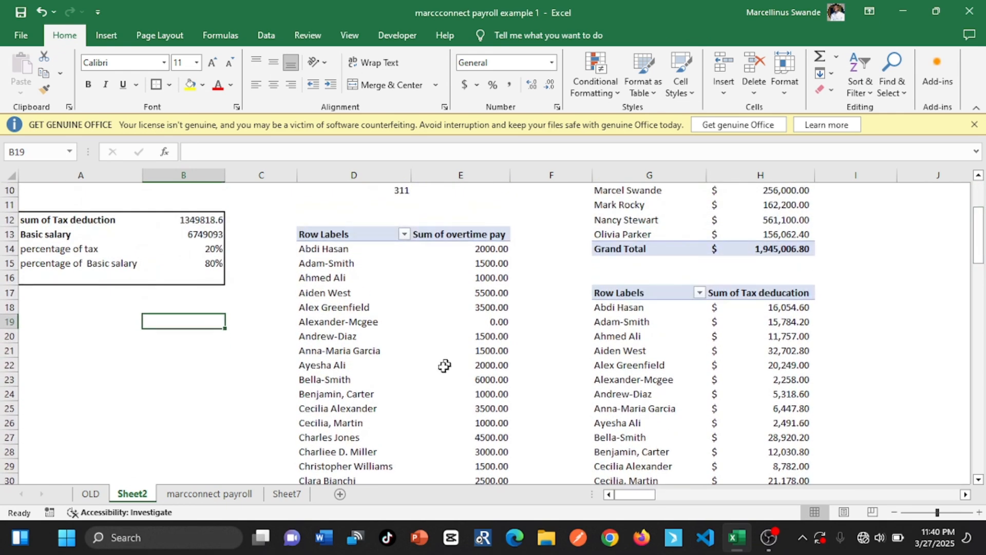
click(442, 365)
Check the bonus allocation requirement on Sheet7, return to Sheet2 and close the PivotTable field list
click(287, 494)
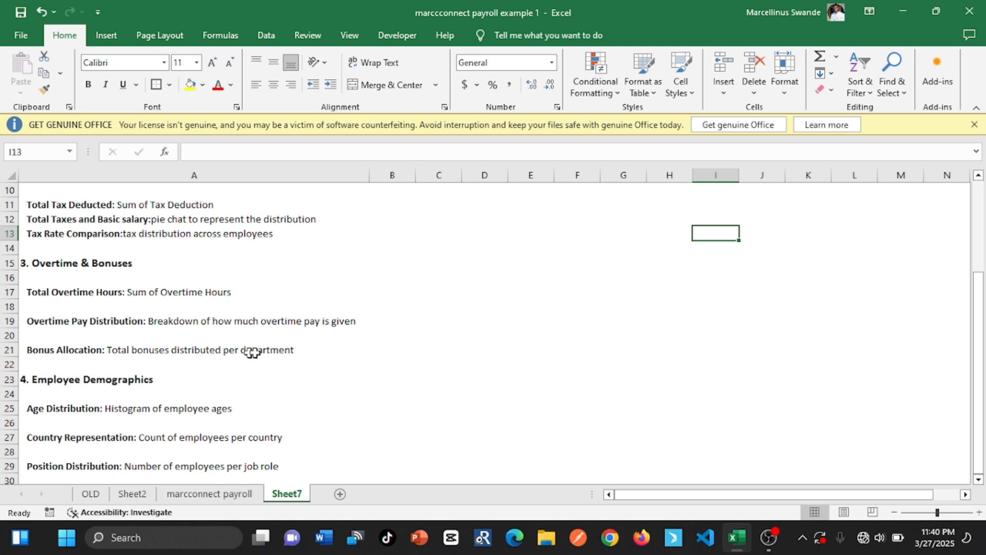
click(132, 493)
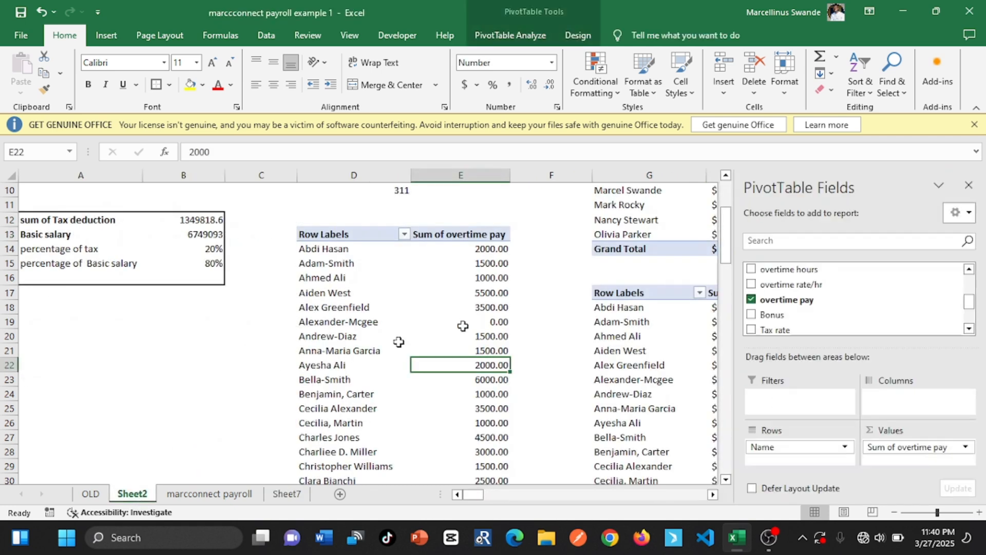
click(968, 185)
drag(979, 226, 925, 209)
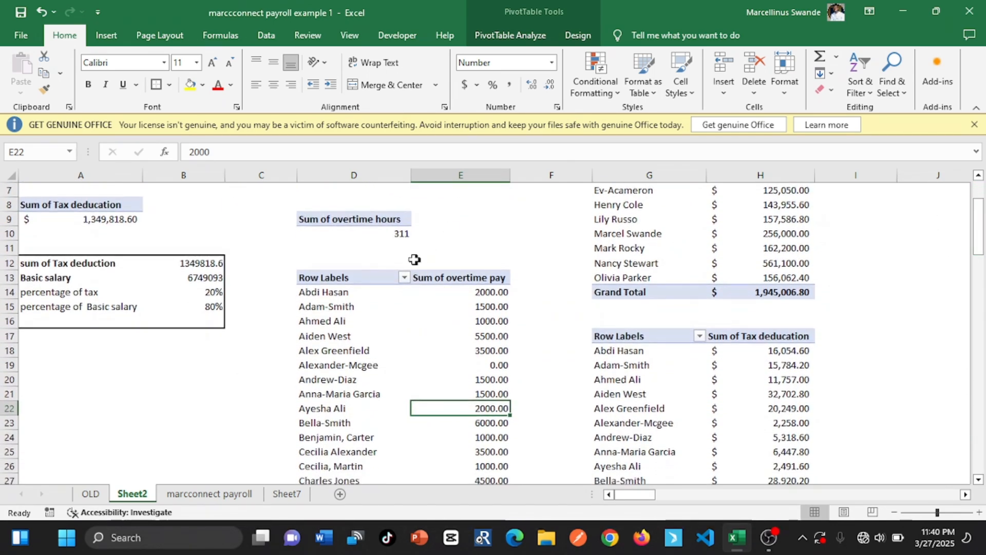
Insert a PivotTable based on the payroll table at cell A22 of Sheet2 for the bonus allocation requirement
click(84, 407)
click(114, 36)
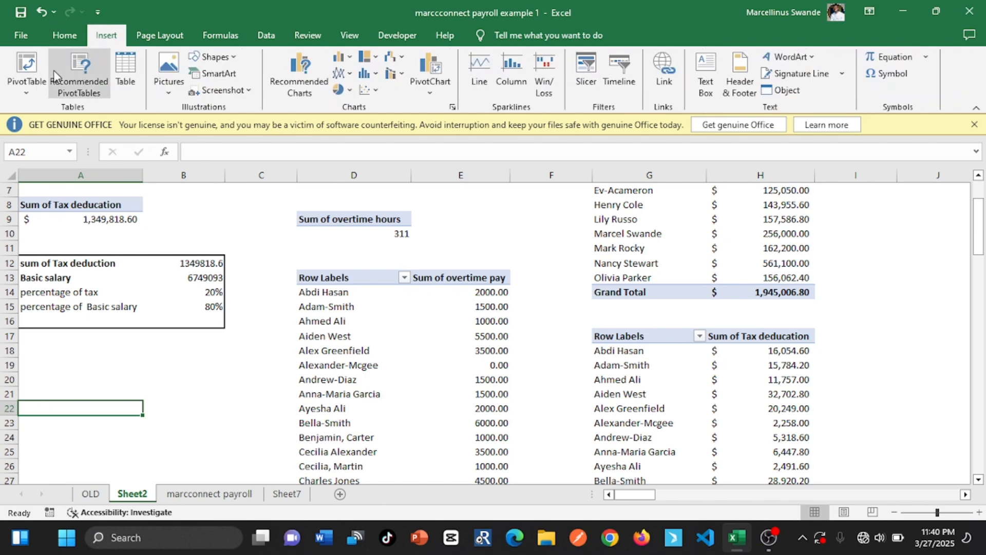
click(27, 66)
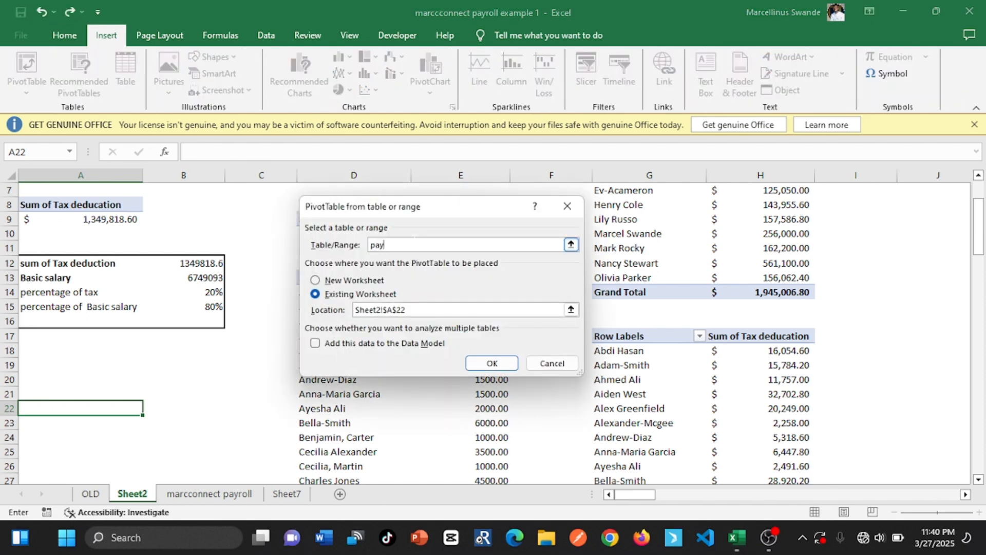
click(491, 363)
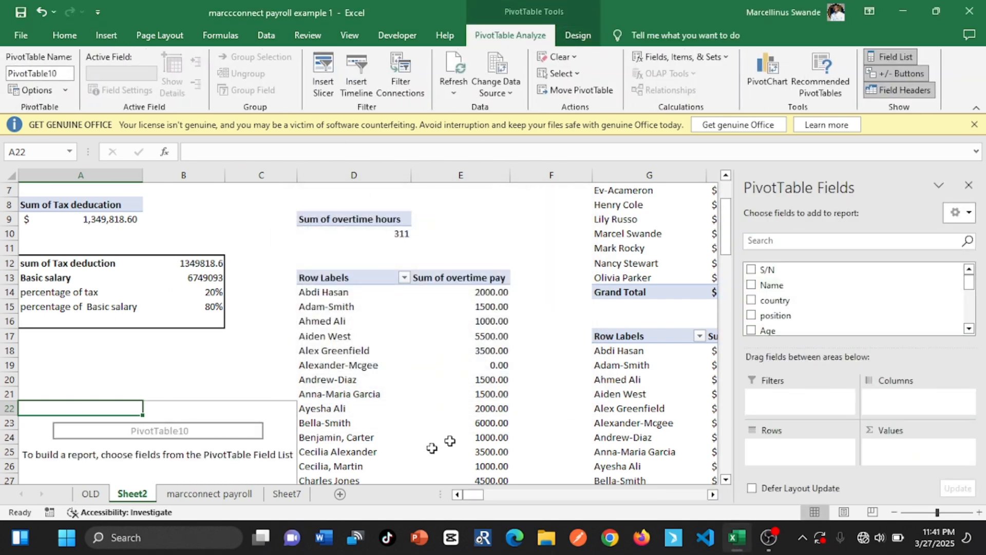
Add position as rows and Bonus as a summed value to the PivotTable at A22
click(288, 495)
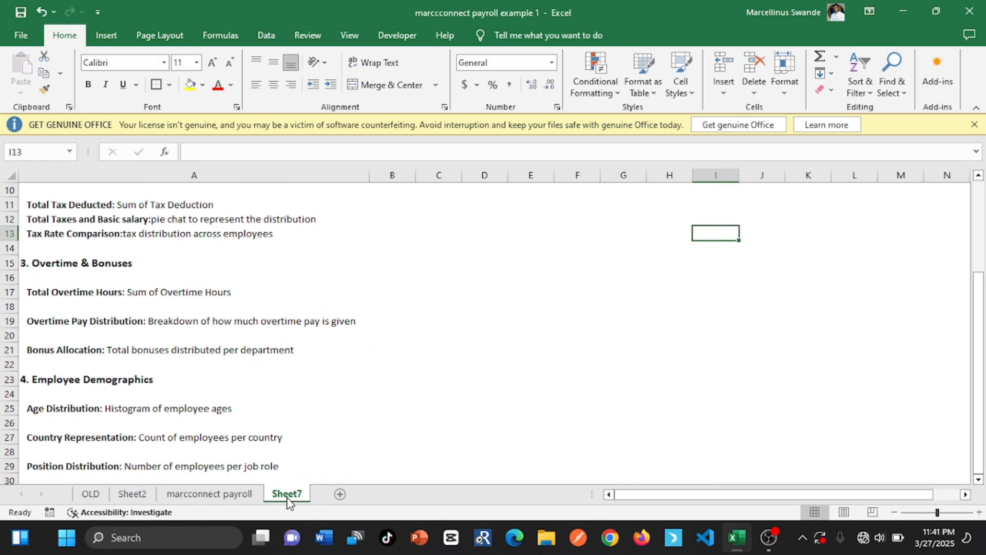
click(131, 494)
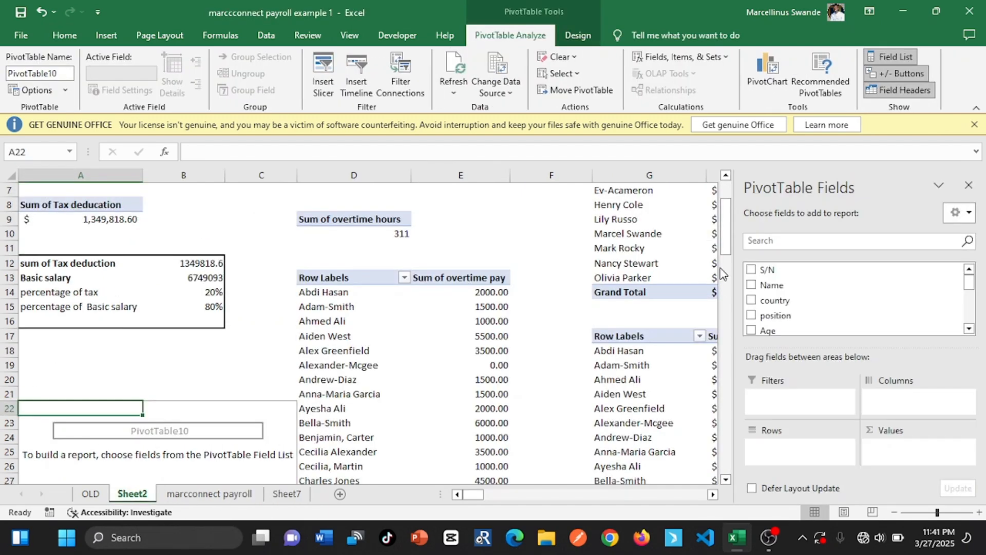
click(976, 326)
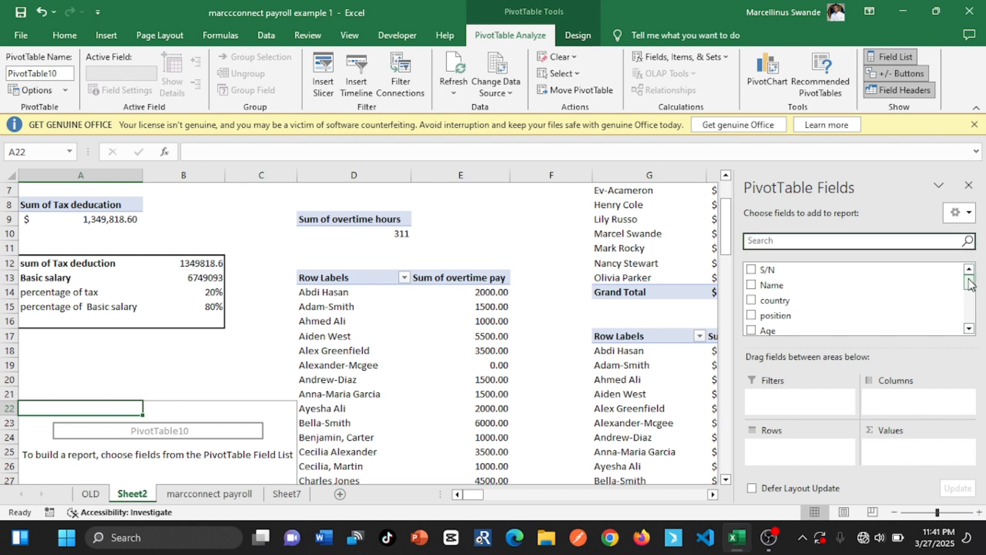
drag(970, 281, 970, 288)
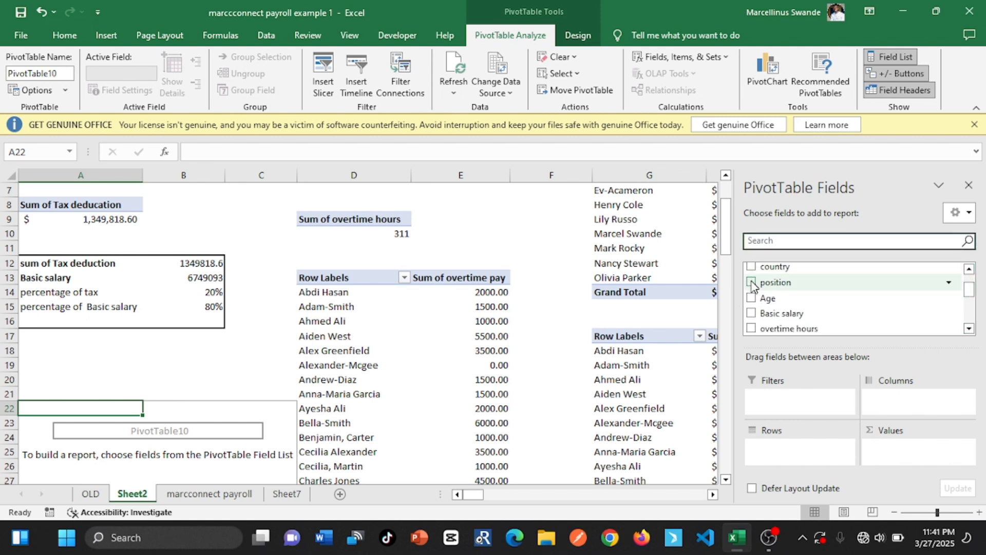
click(751, 282)
drag(973, 293, 971, 310)
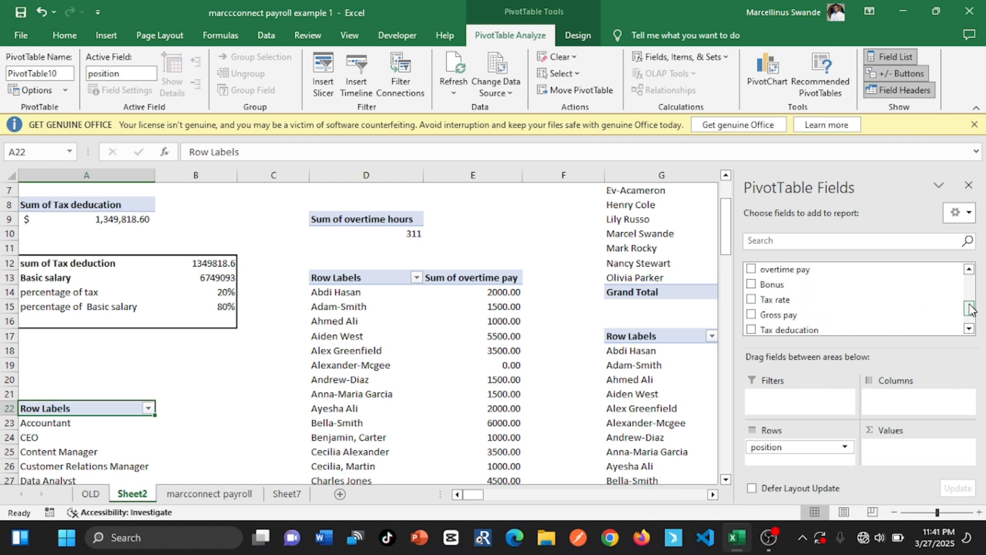
double_click(752, 288)
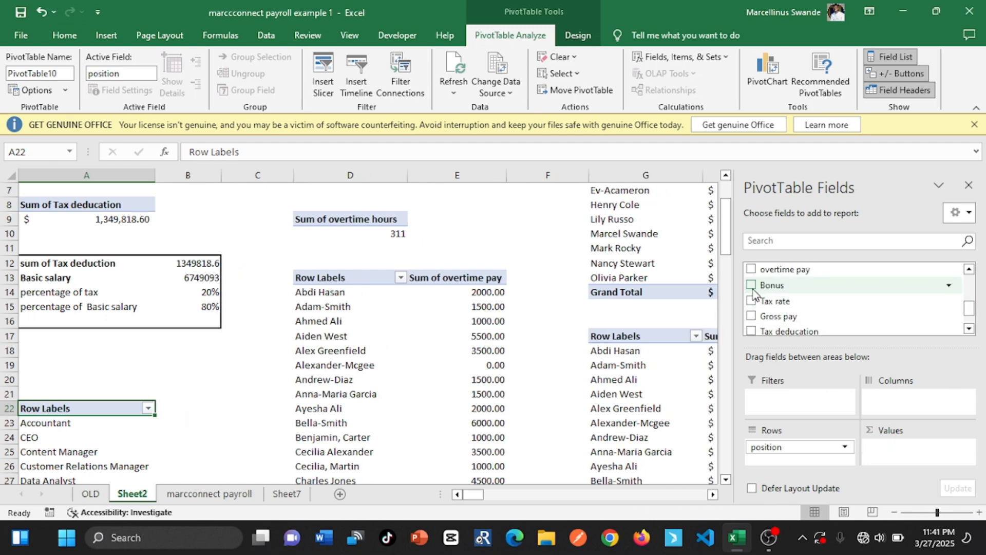
click(752, 285)
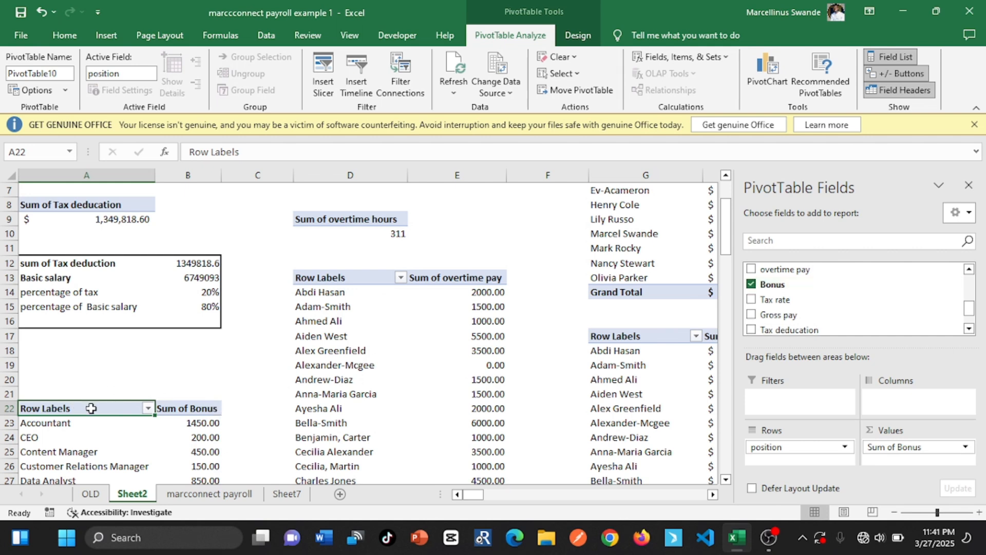
Rename the row labels header in A22 to POSITION and close the PivotTable field list
key(BackSpace)
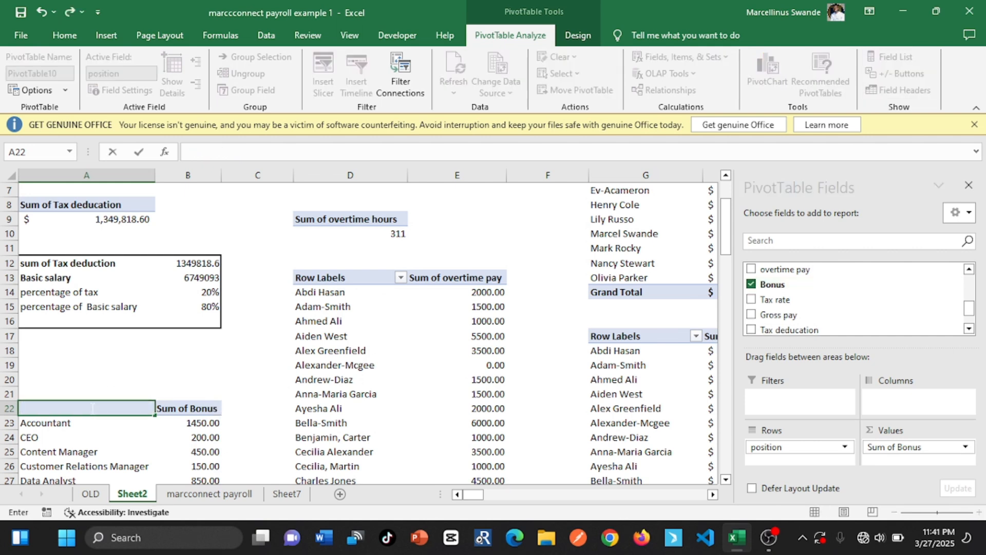
text(DE)
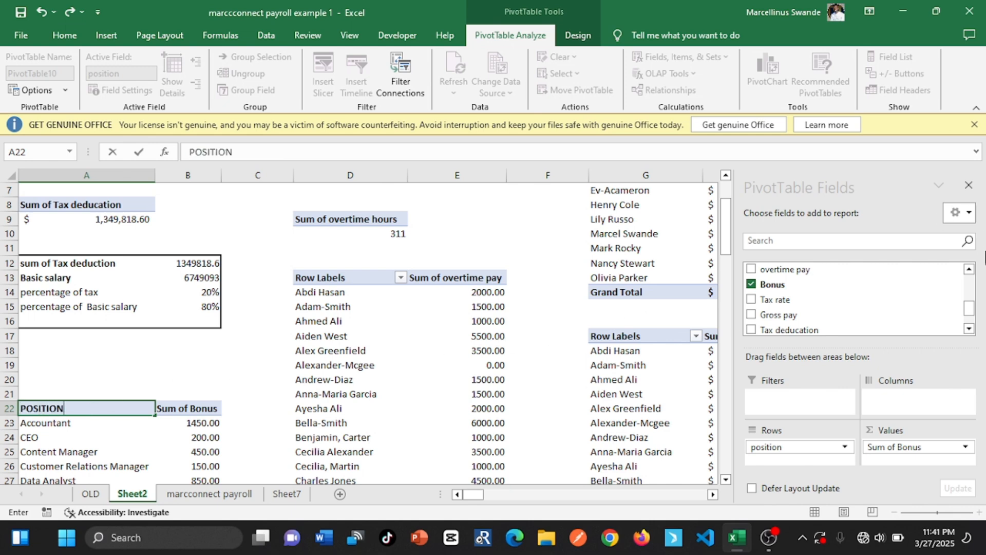
click(969, 187)
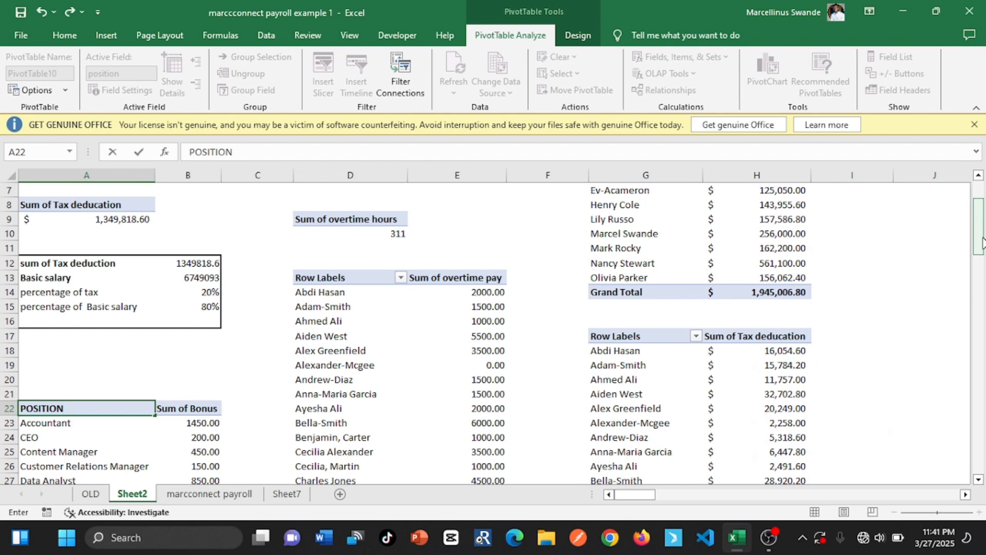
drag(980, 229, 984, 276)
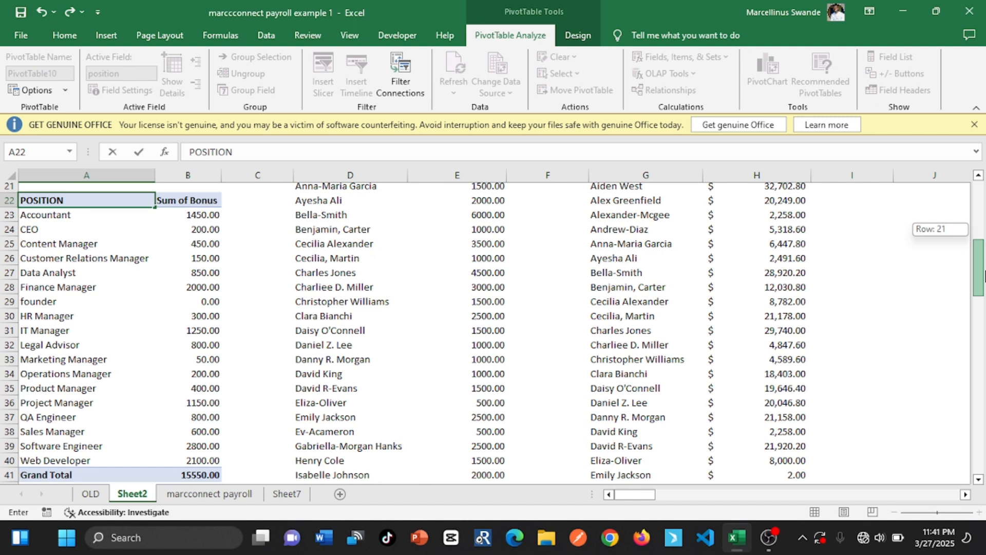
drag(984, 276, 984, 276)
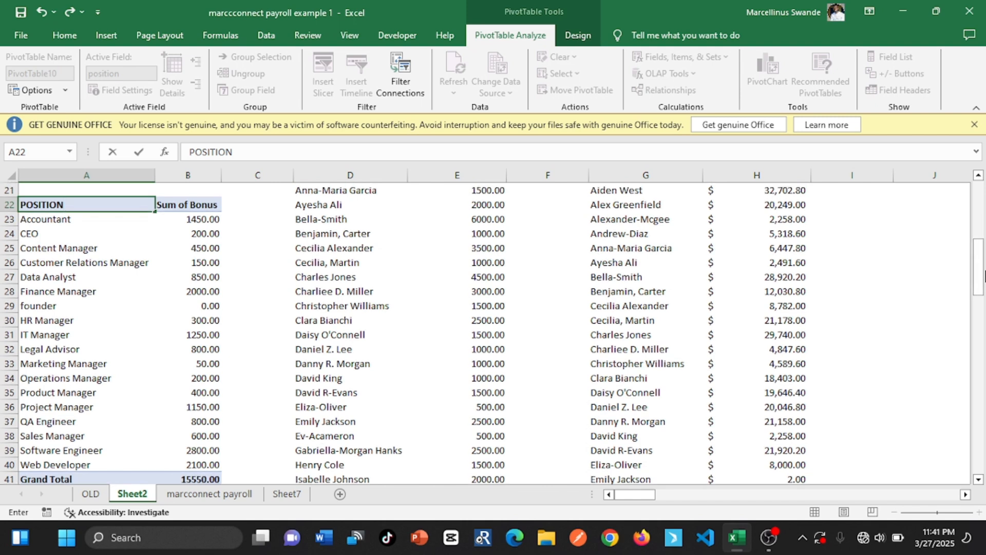
click(159, 250)
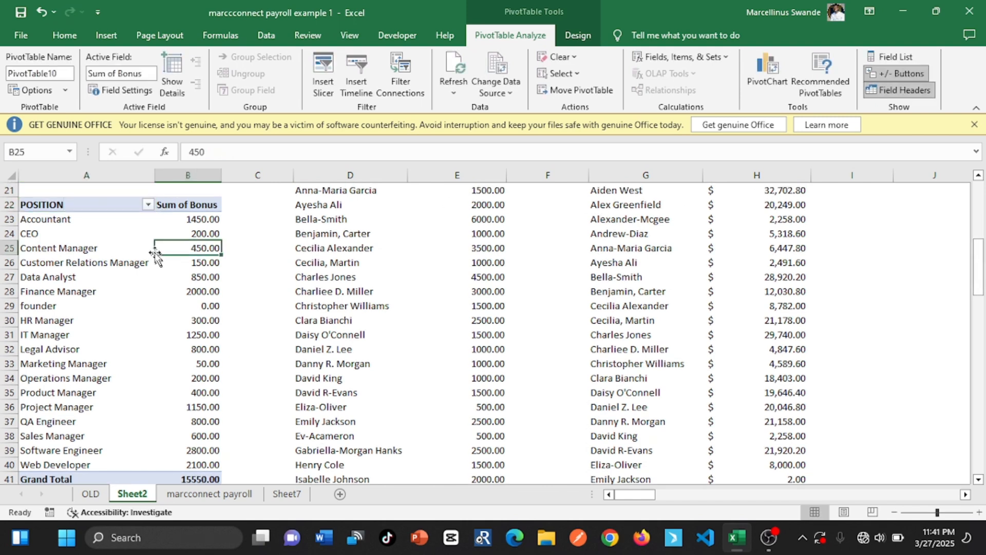
Sort the positions in the bonus PivotTable from Z to A
click(148, 205)
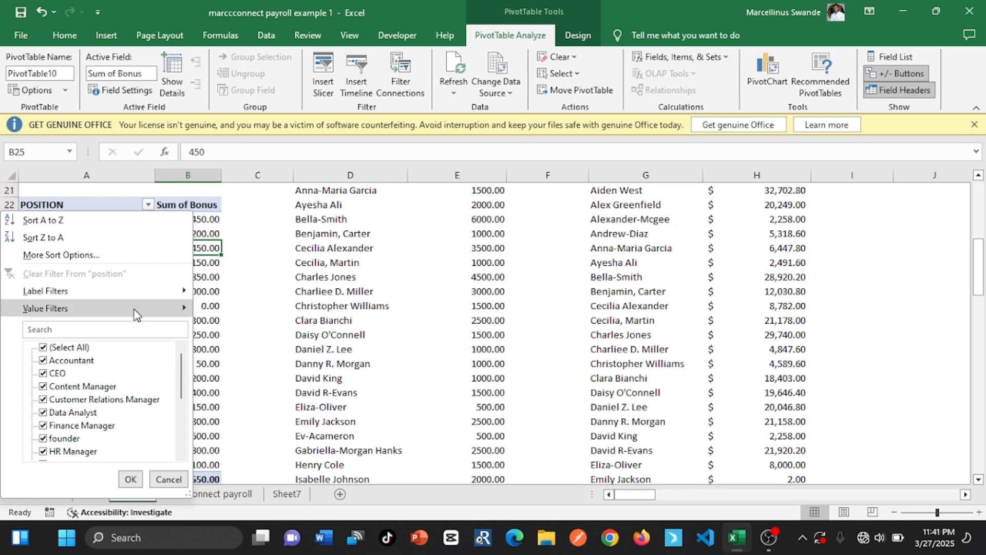
mouse_move(135, 314)
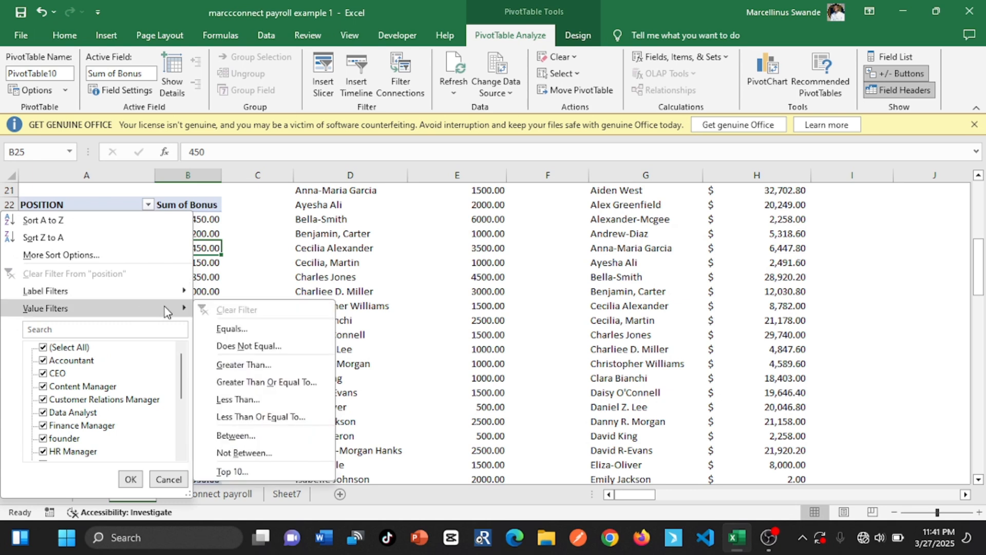
click(59, 238)
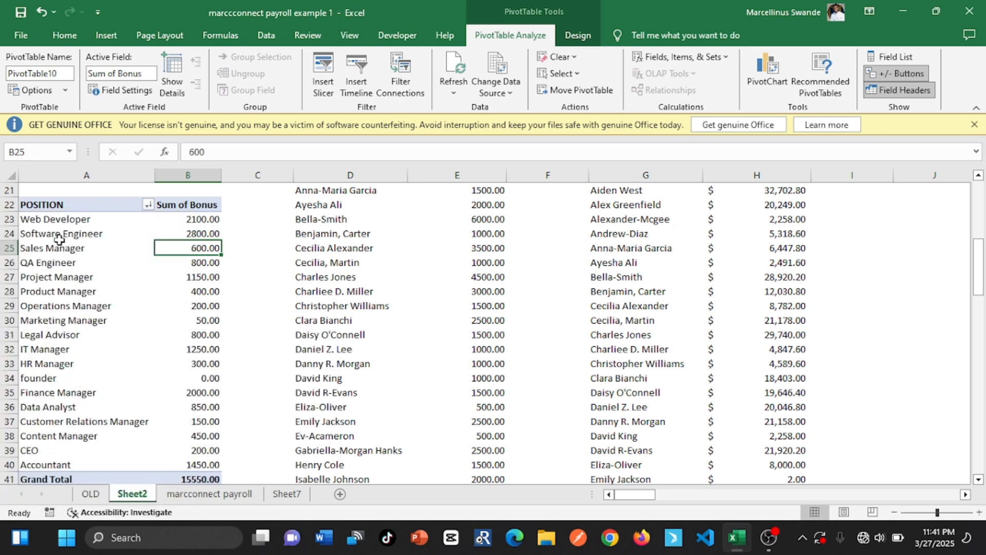
Sort the bonus PivotTable at A22 by Sum of Bonus from largest to smallest
click(194, 201)
click(205, 218)
click(202, 204)
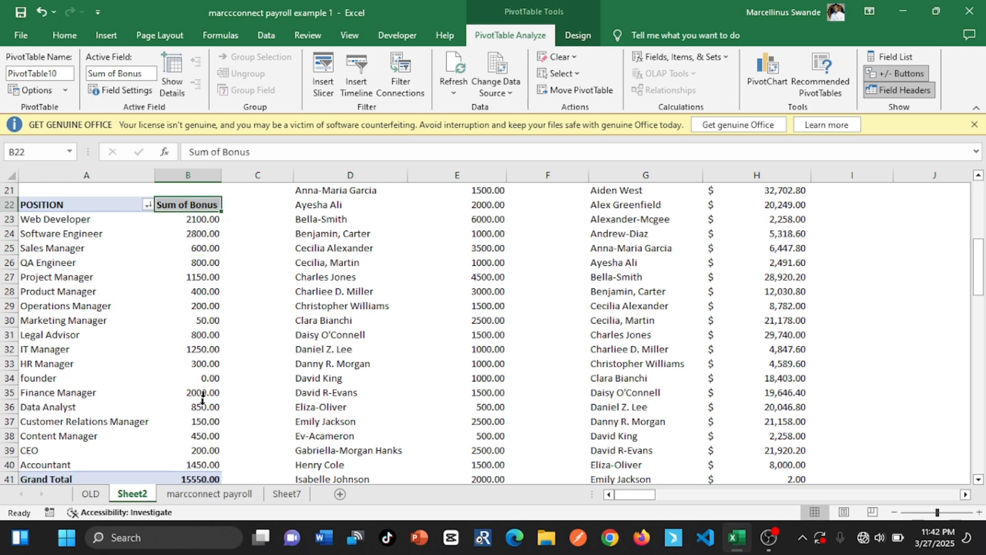
drag(205, 464, 216, 222)
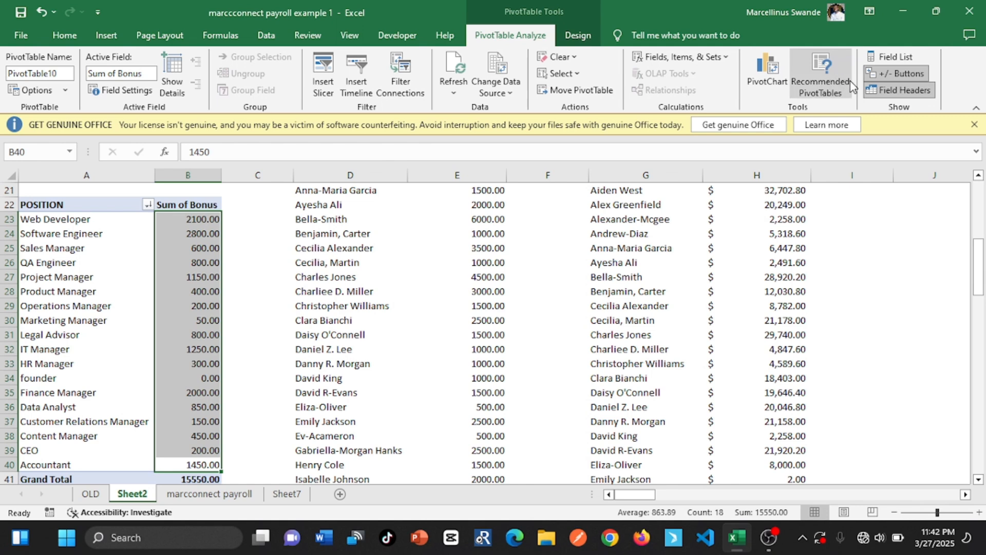
click(65, 36)
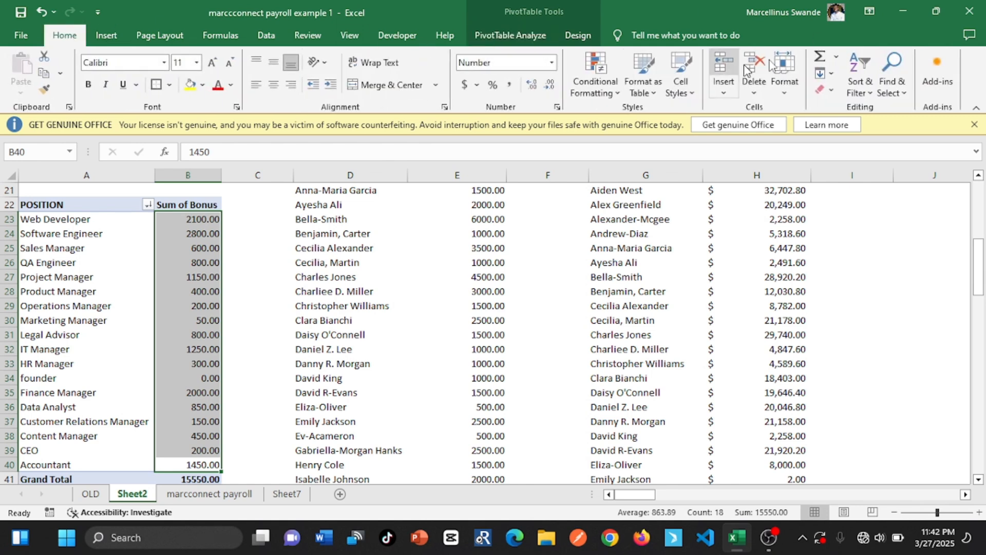
click(859, 88)
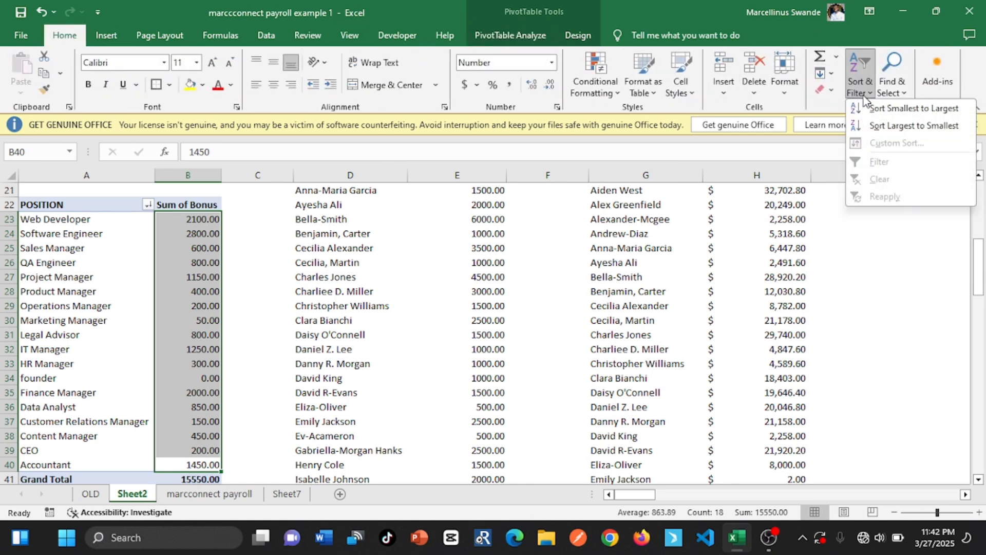
click(896, 127)
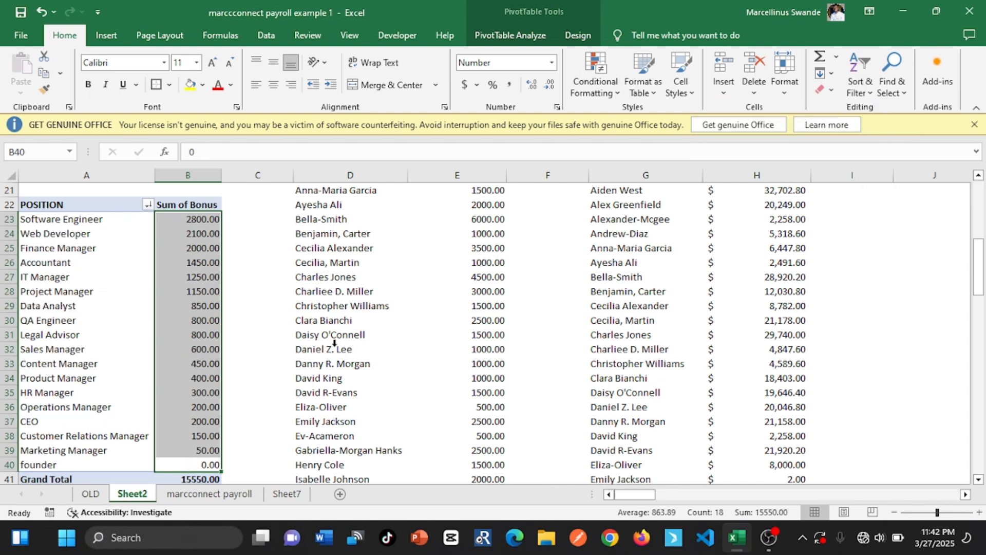
click(203, 380)
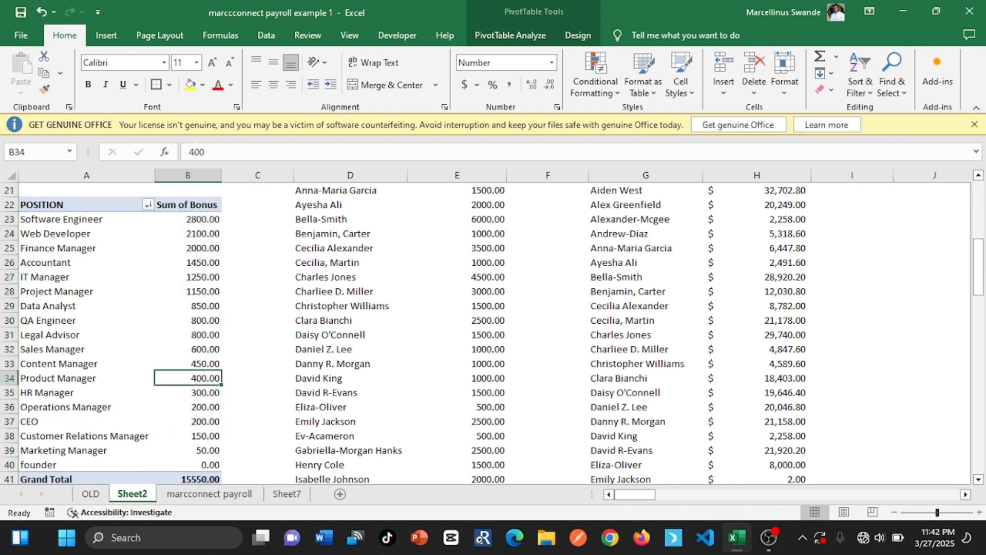
click(198, 221)
mouse_move(218, 250)
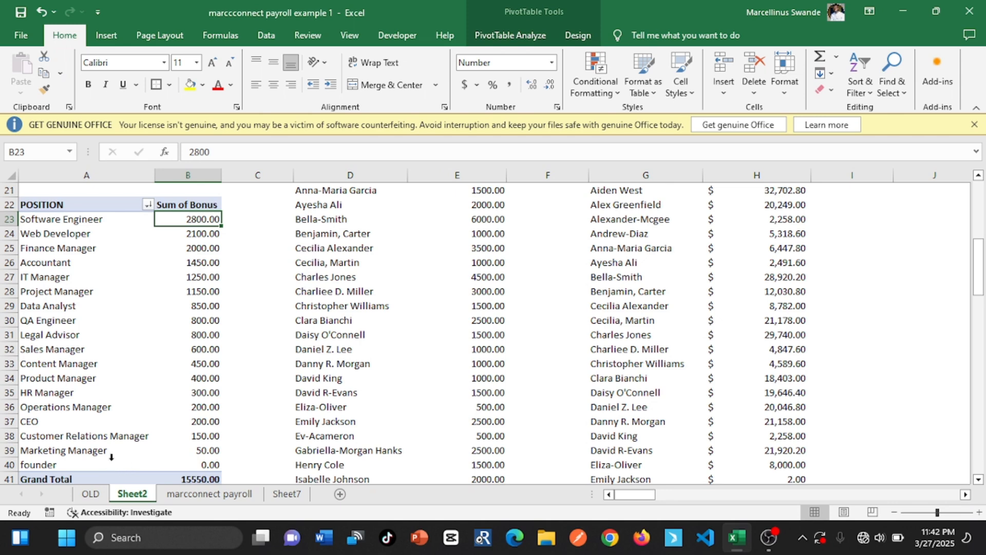
Review the payroll table on the marcconnect payroll sheet and the employee demographics requirements on Sheet7, then return to Sheet2
click(208, 493)
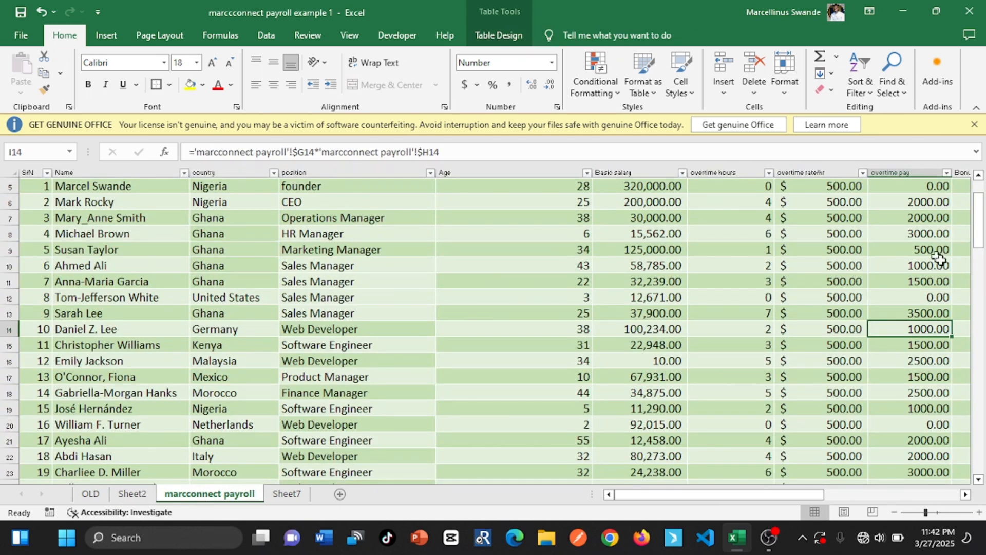
drag(980, 238, 980, 205)
click(897, 232)
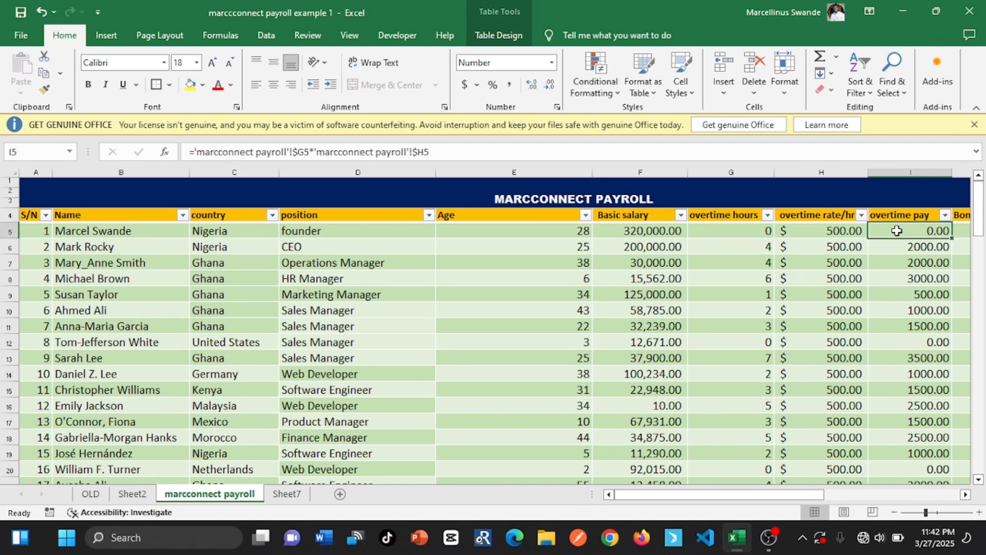
click(130, 494)
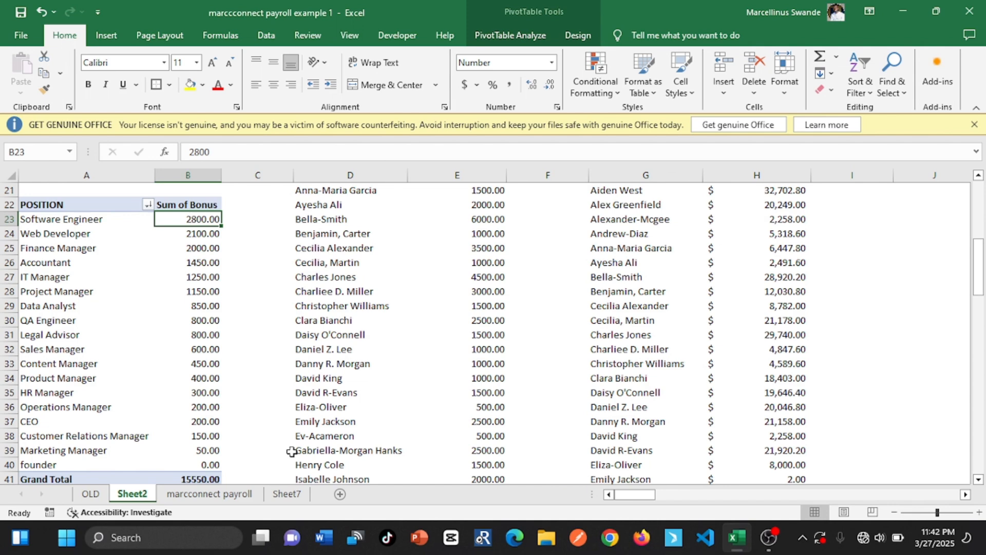
click(286, 494)
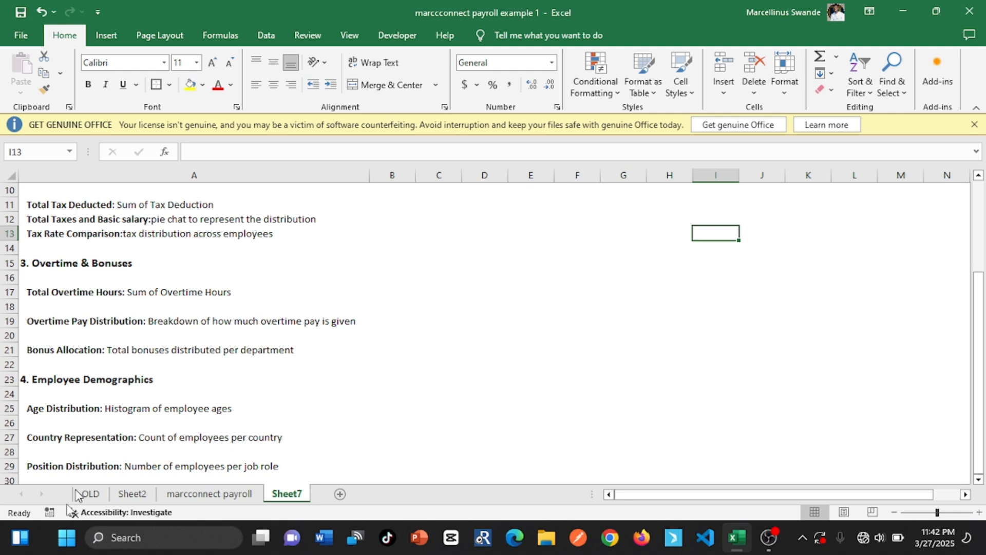
click(131, 494)
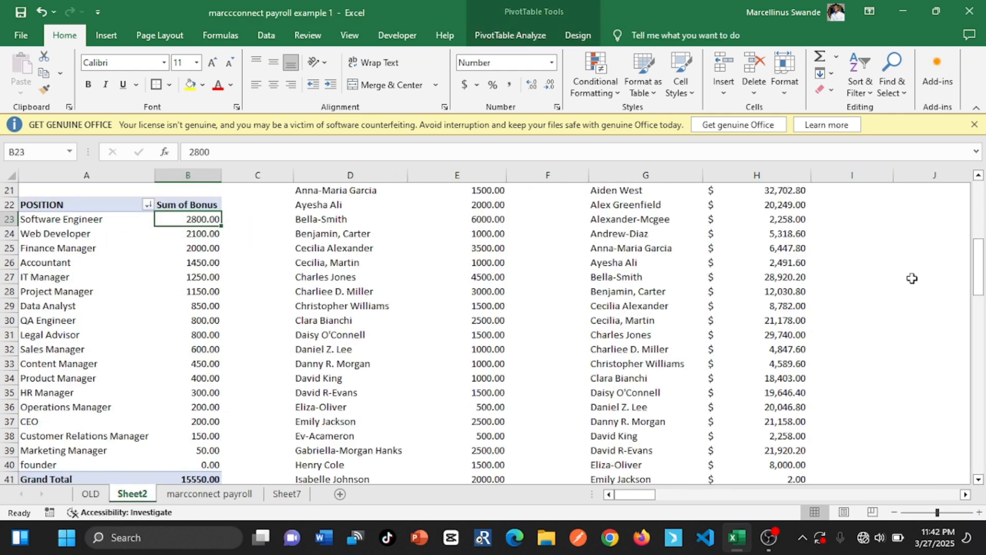
Insert a PivotTable based on the payroll table at cell A59 of Sheet2 for the age distribution requirement
drag(978, 245, 978, 341)
click(76, 260)
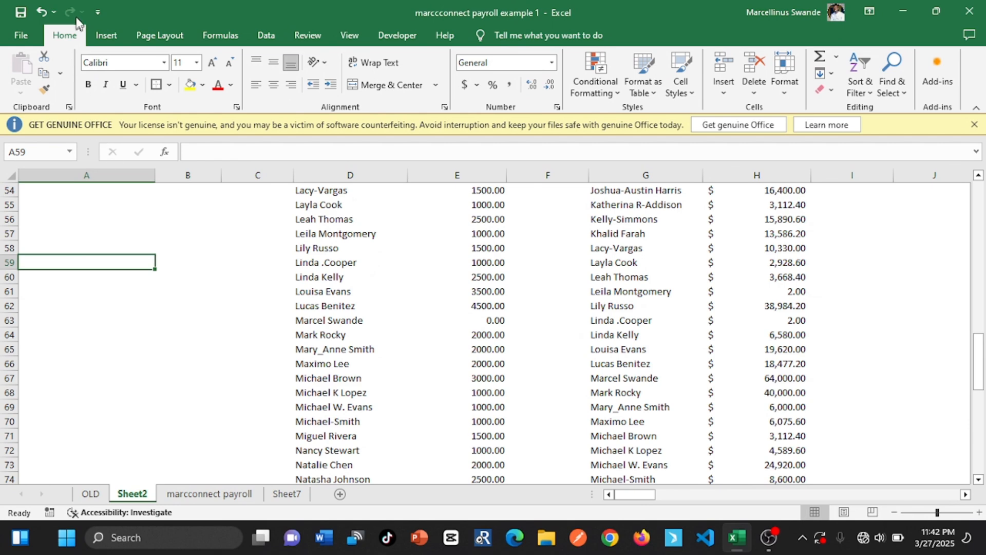
click(106, 35)
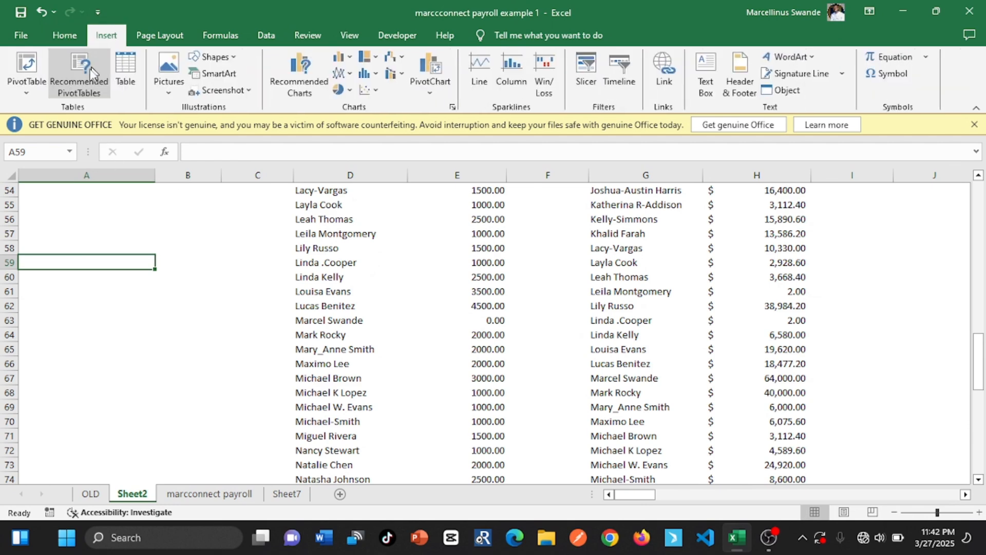
click(26, 72)
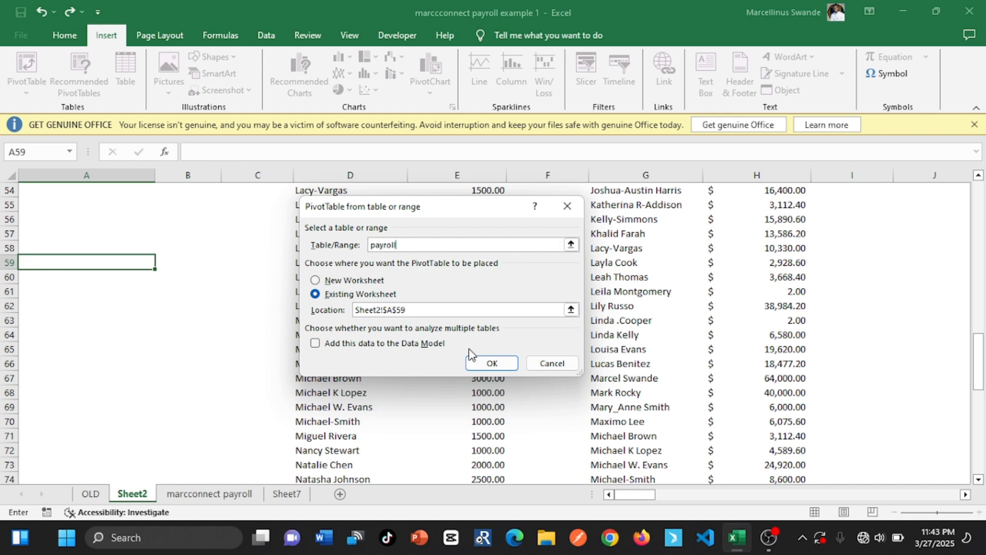
click(492, 363)
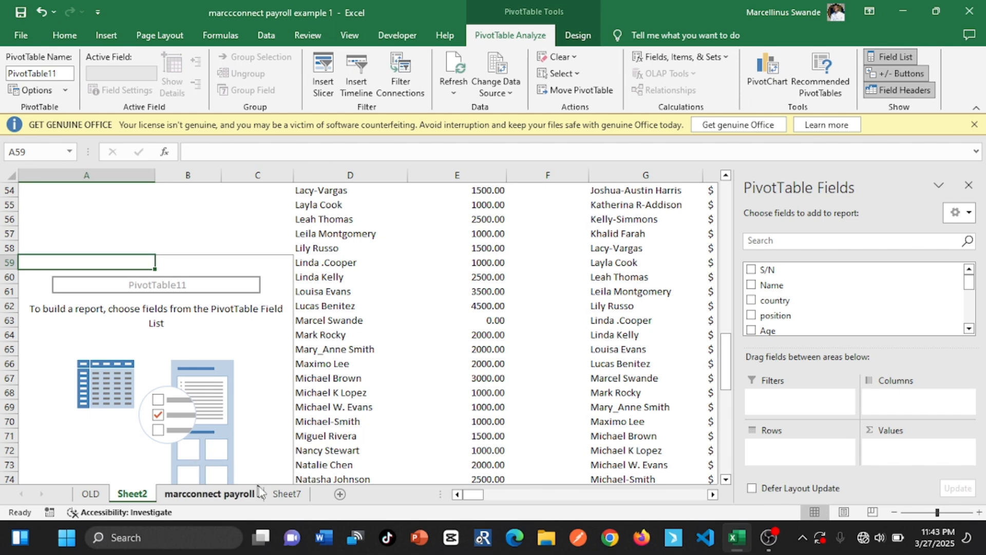
Add Name as rows and Age as a summed value to the PivotTable at A59
click(277, 500)
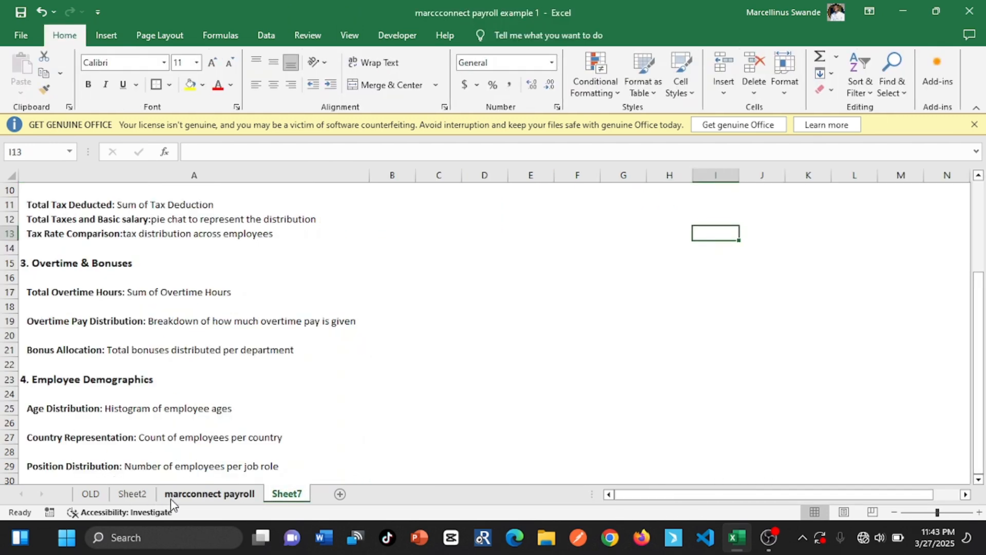
click(132, 494)
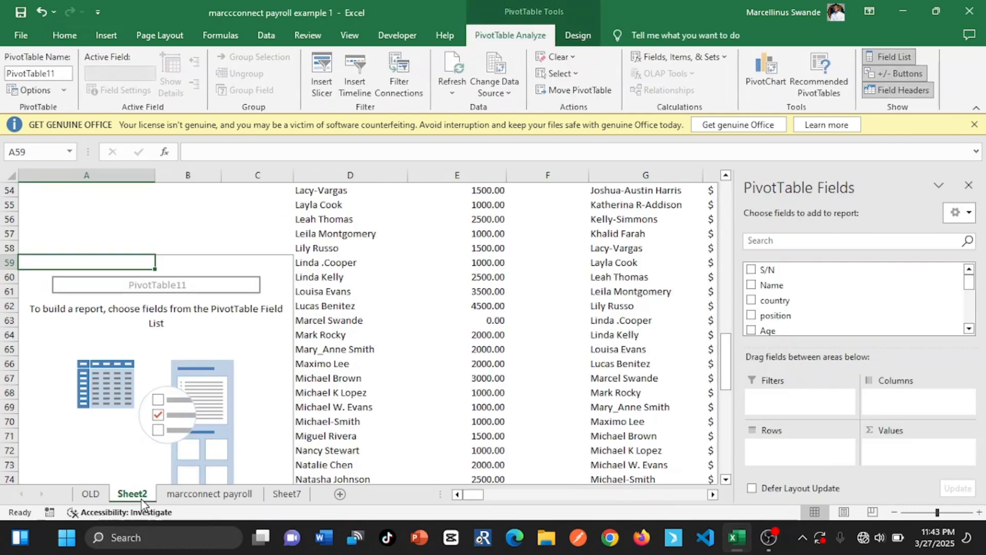
click(753, 286)
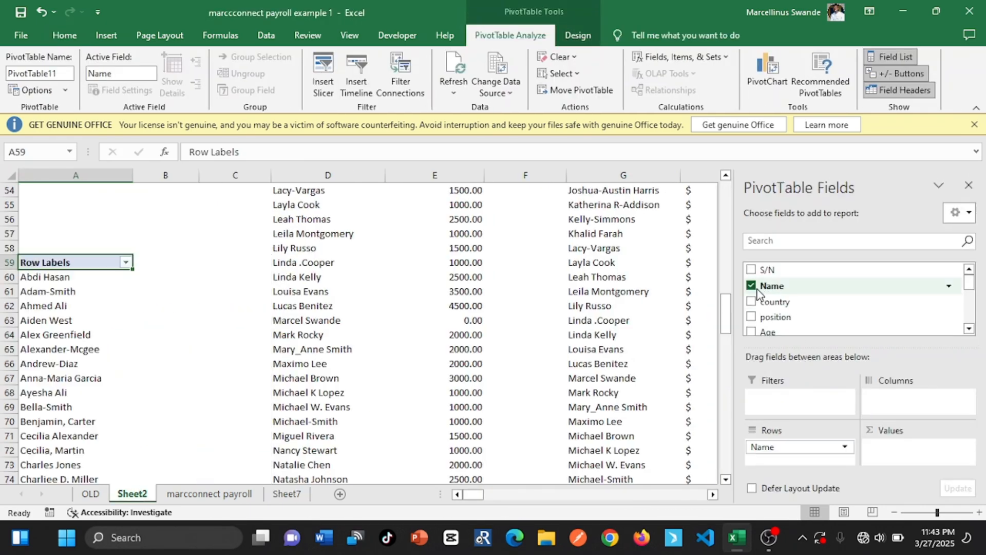
click(752, 330)
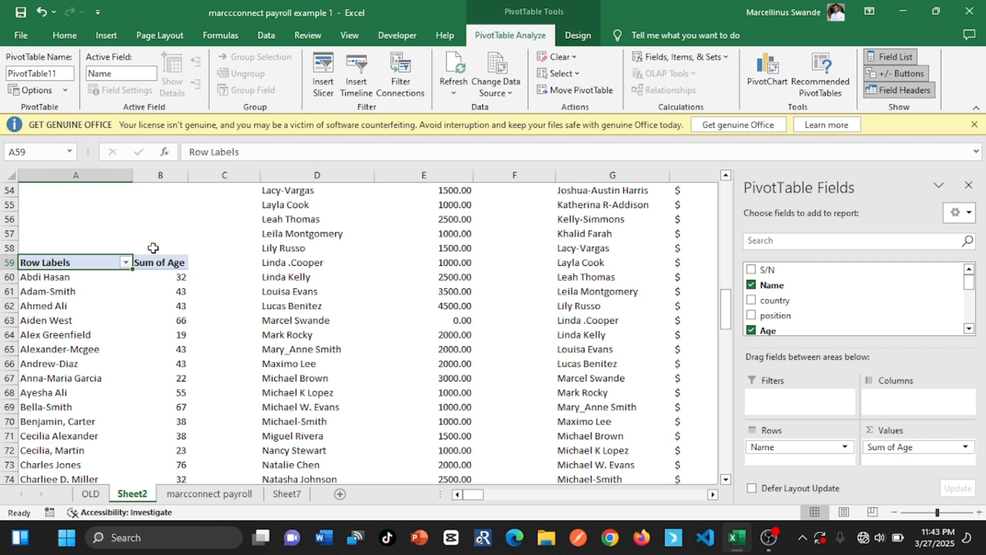
click(171, 305)
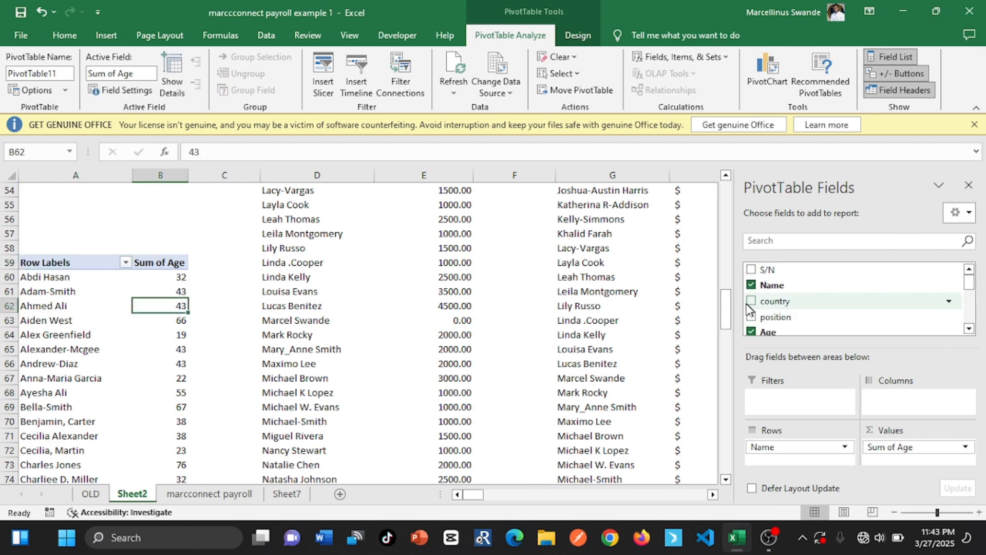
drag(727, 308, 726, 388)
click(383, 406)
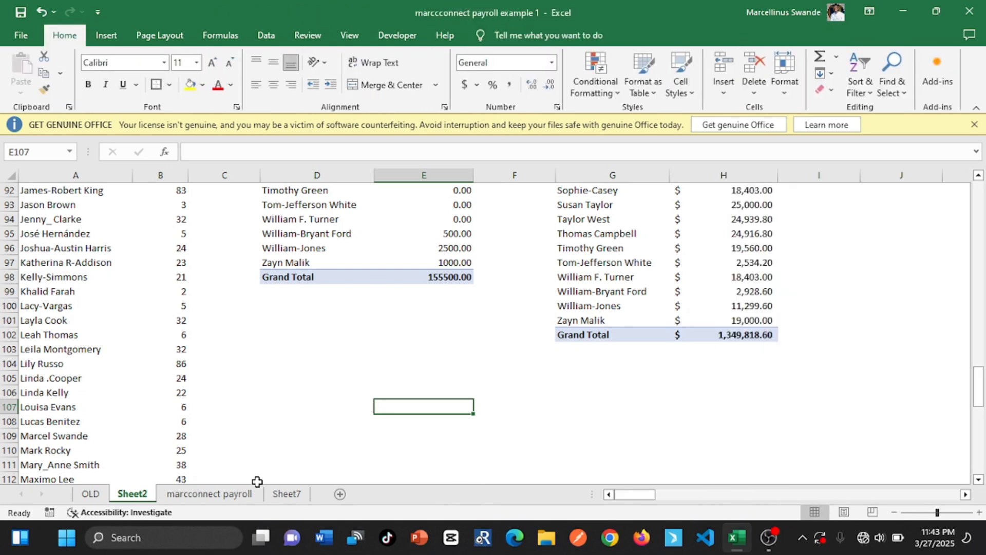
Insert a PivotTable based on the payroll table at cell D103 of Sheet2 for the country representation requirement on Sheet7
click(297, 496)
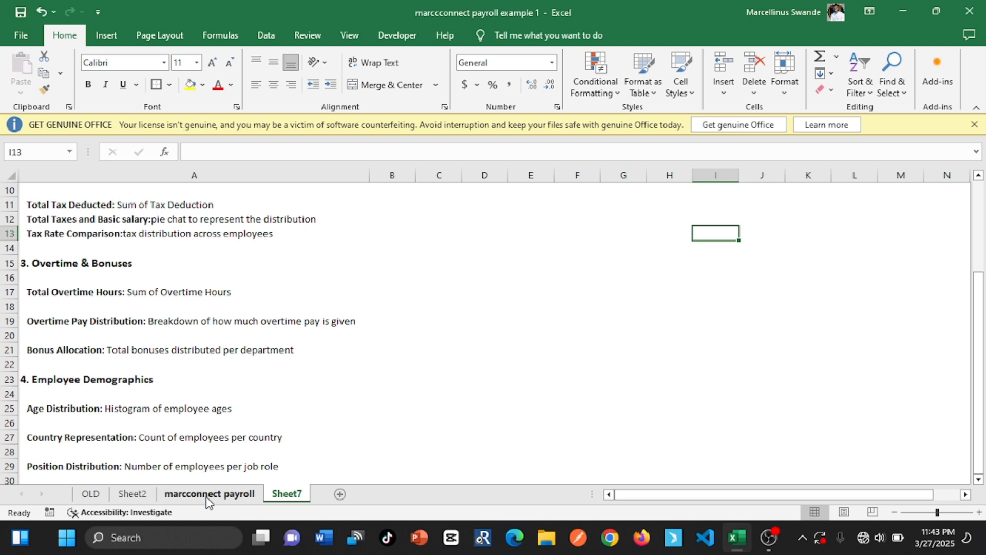
click(134, 494)
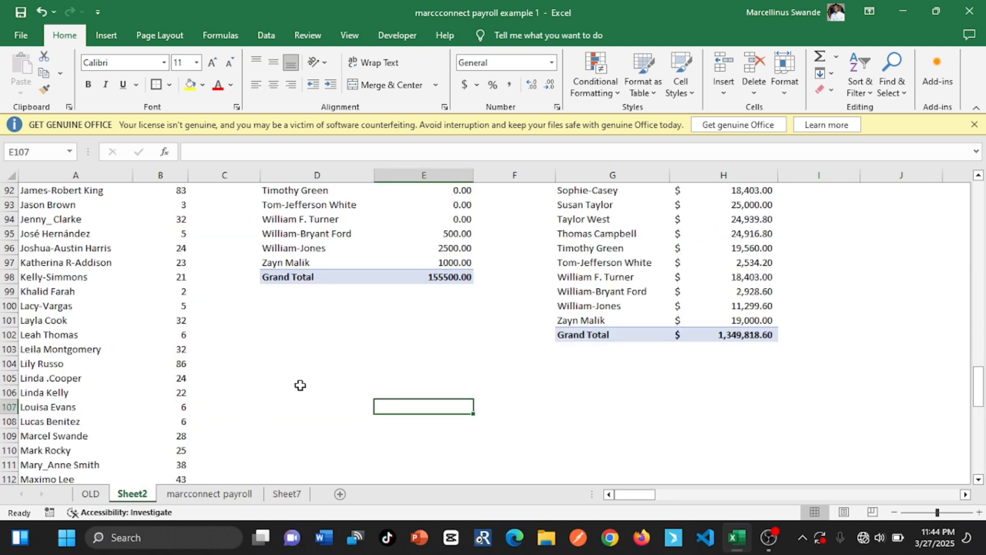
click(301, 351)
click(92, 43)
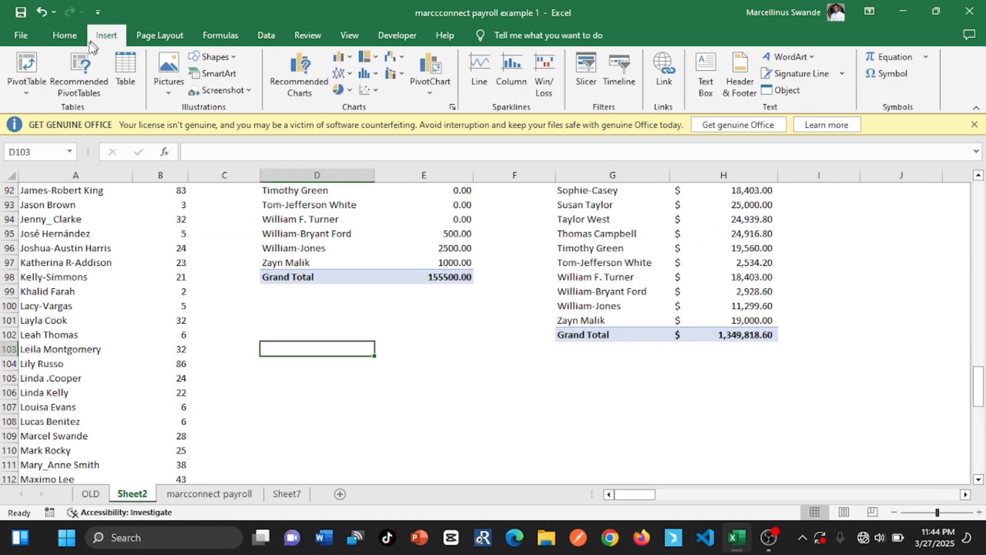
click(27, 66)
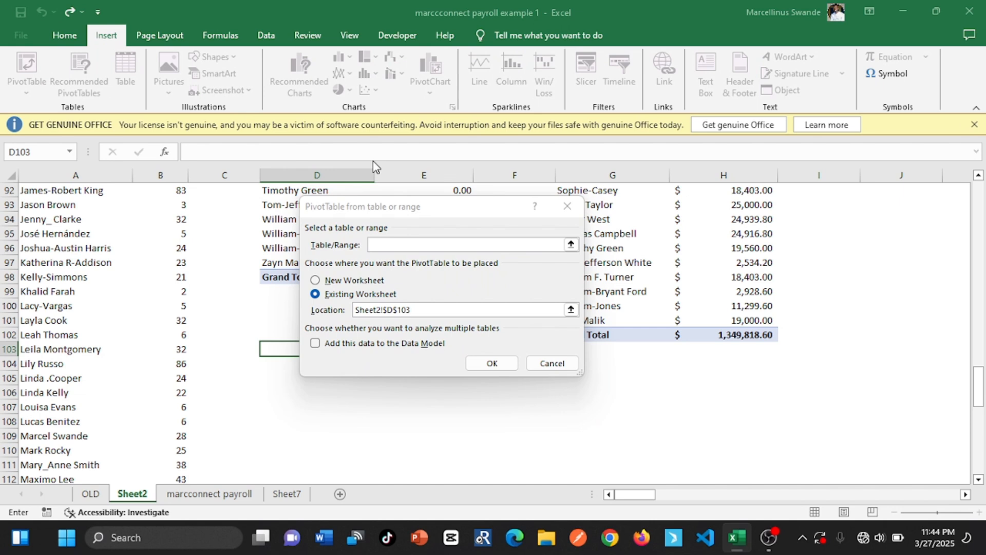
click(391, 245)
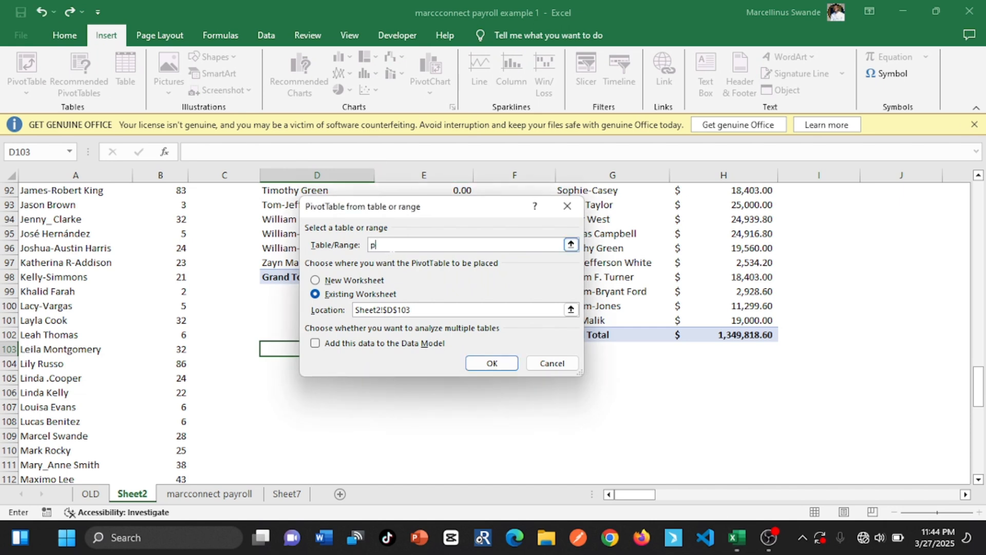
text(payroll)
click(492, 363)
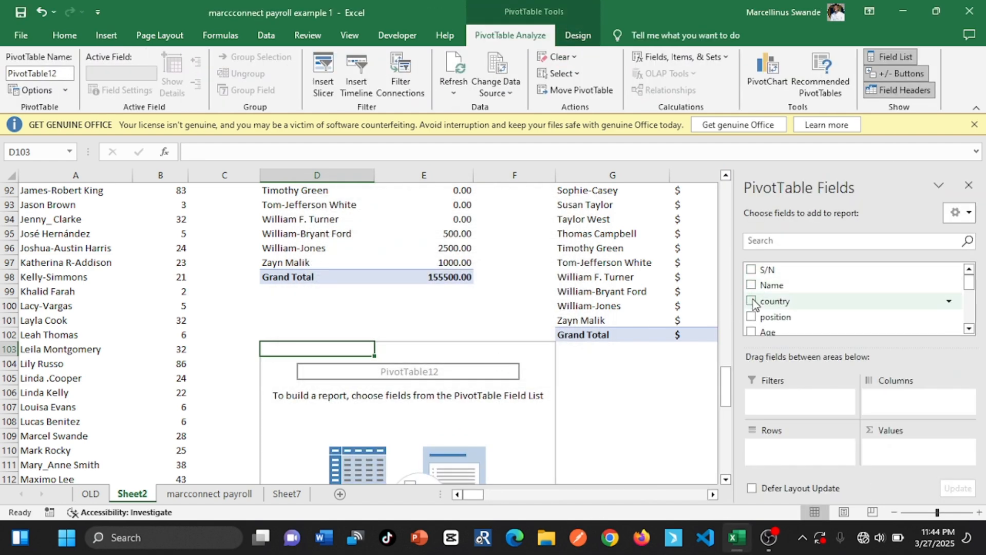
Set up the PivotTable at D103 with country as rows and Count of position as the value
click(751, 302)
click(751, 316)
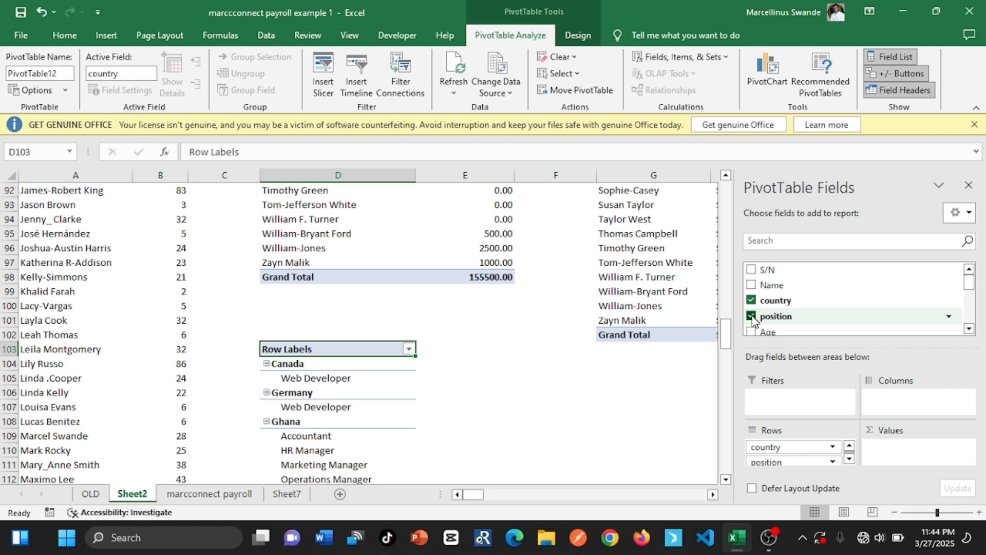
click(751, 316)
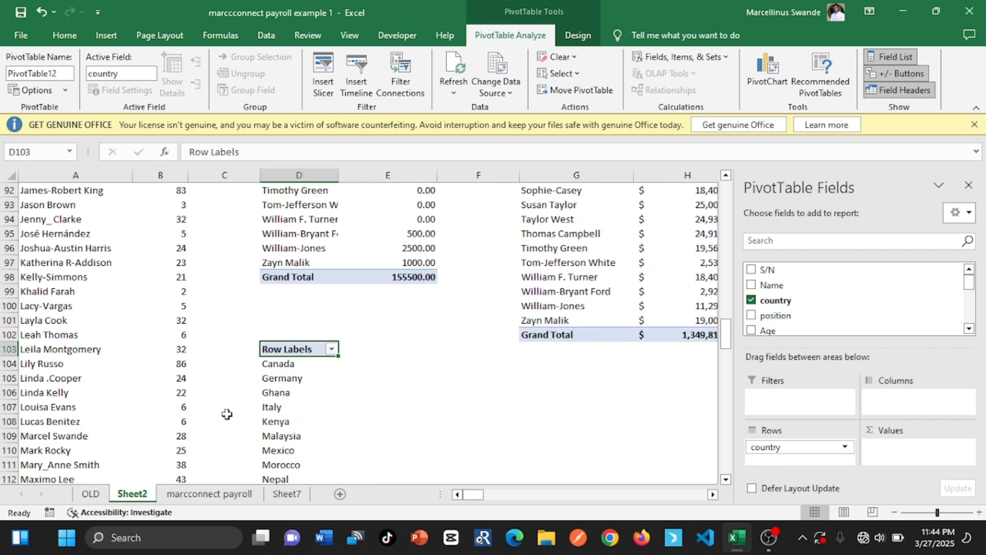
click(280, 495)
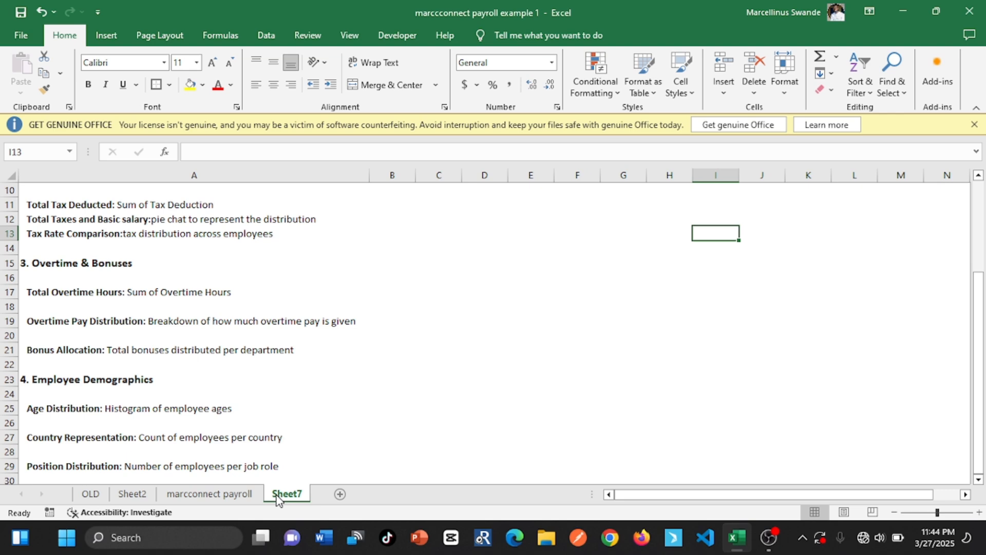
click(137, 493)
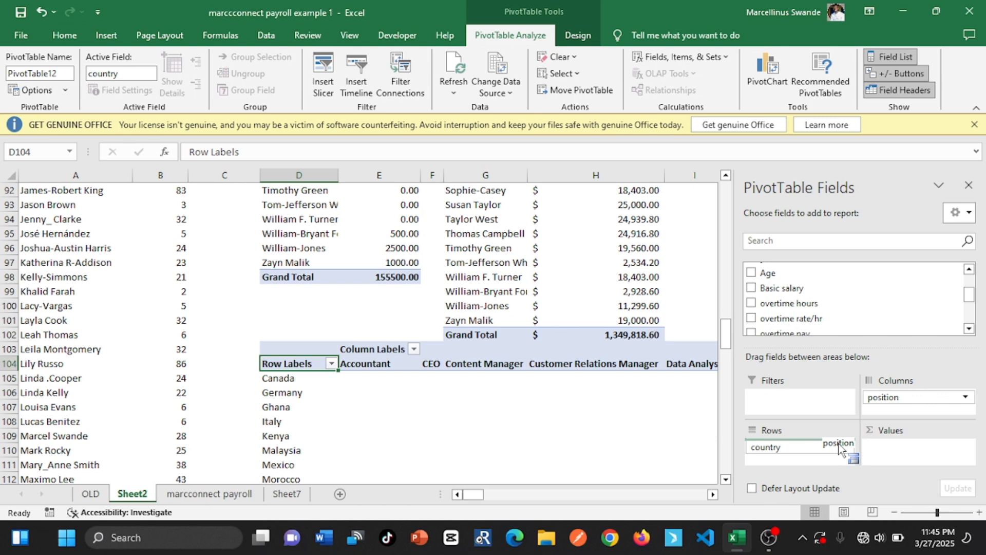
drag(839, 444, 900, 455)
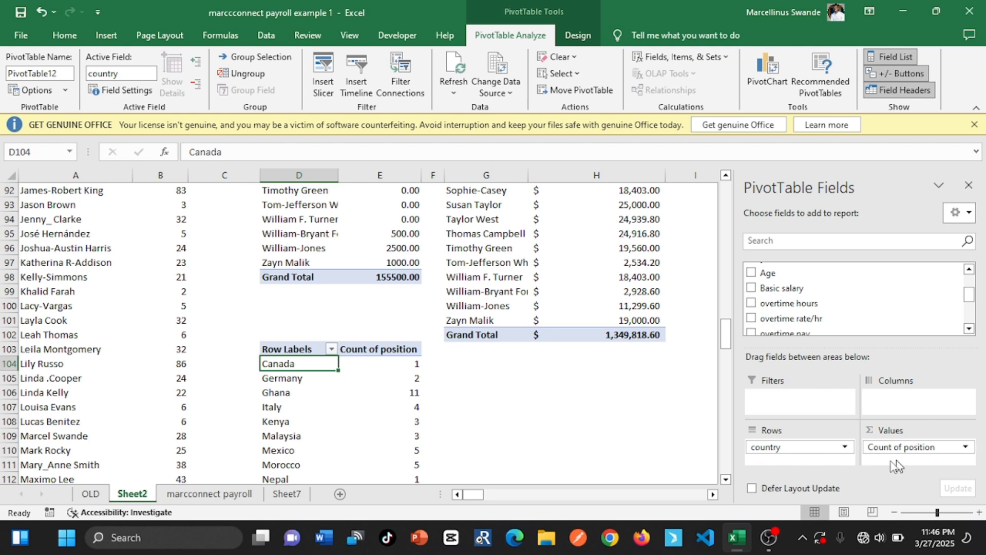
click(485, 452)
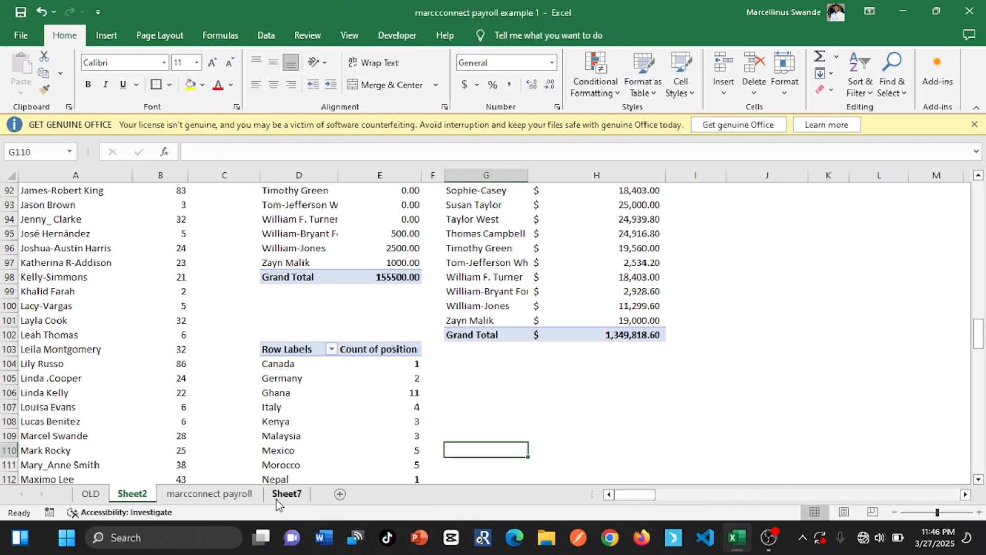
In the PivotTable at D103, replace the position count with Count of Name, keeping country as rows
click(211, 494)
click(287, 494)
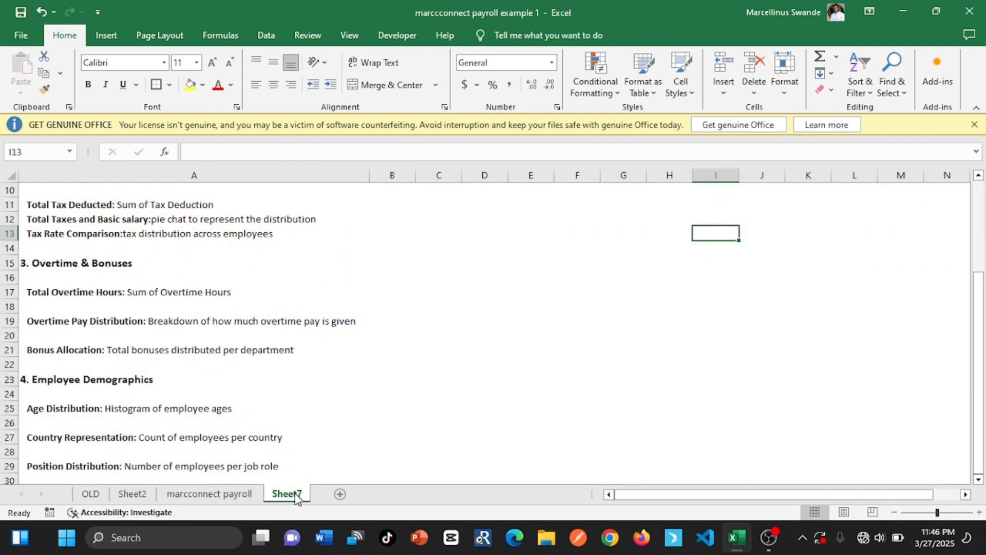
click(224, 494)
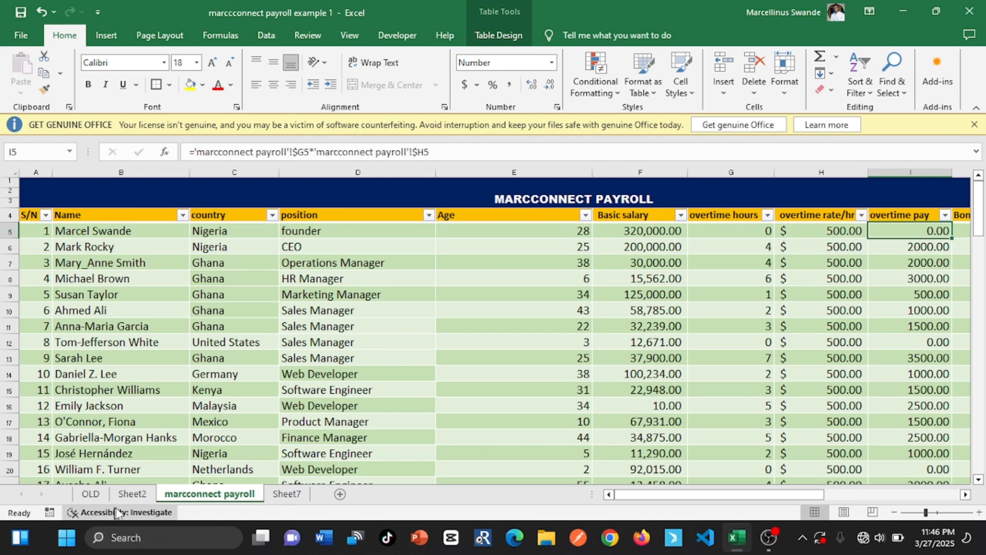
click(133, 482)
click(132, 494)
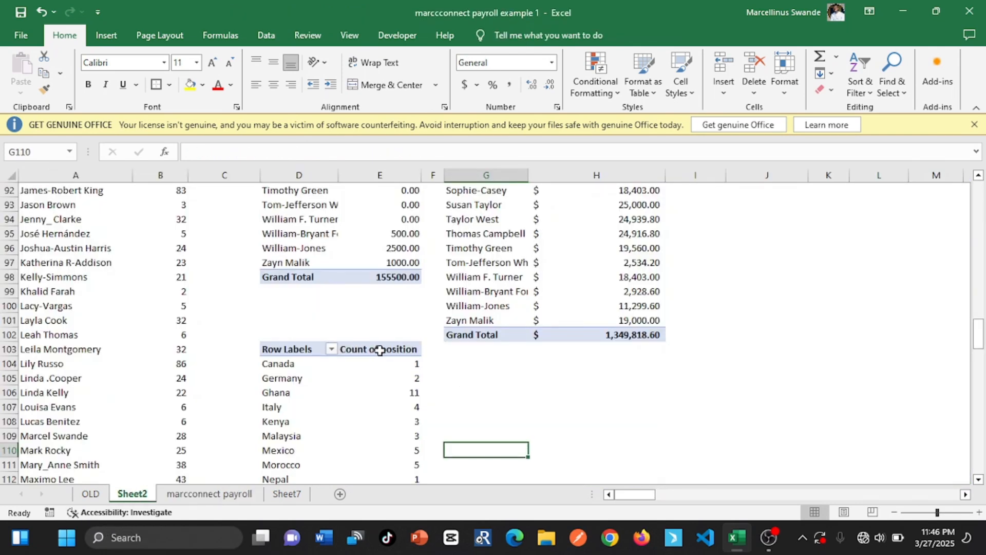
click(363, 349)
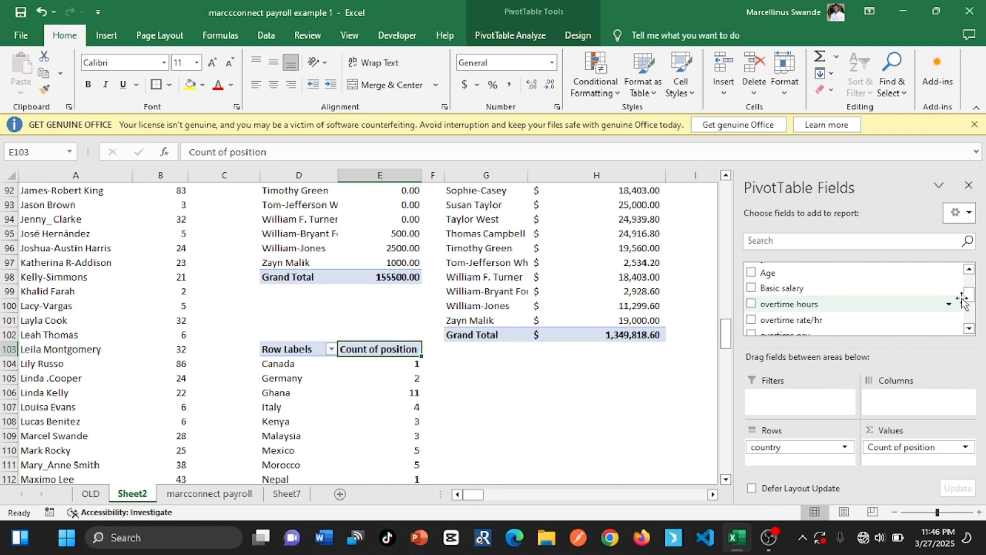
mouse_move(969, 295)
mouse_down()
mouse_move(970, 319)
mouse_move(970, 284)
mouse_up()
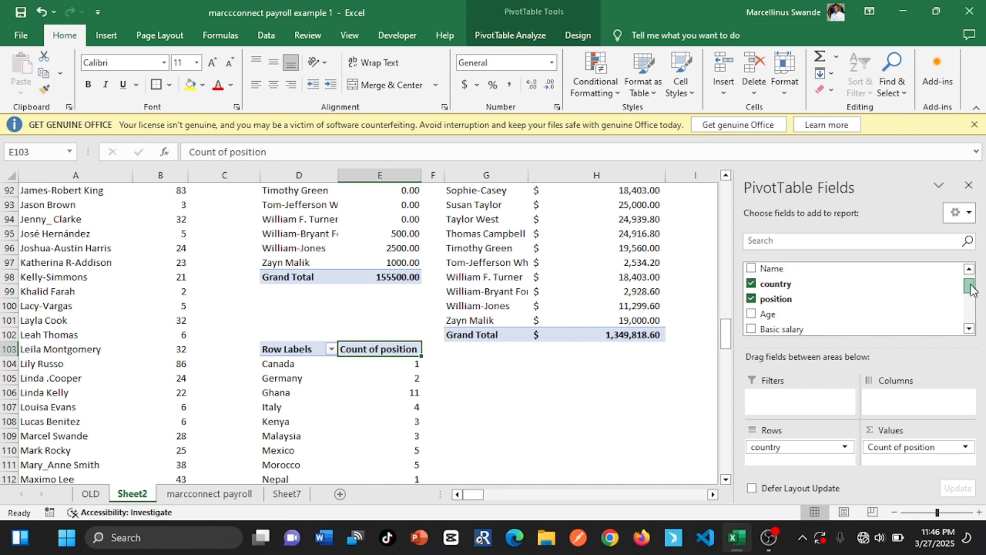
click(751, 302)
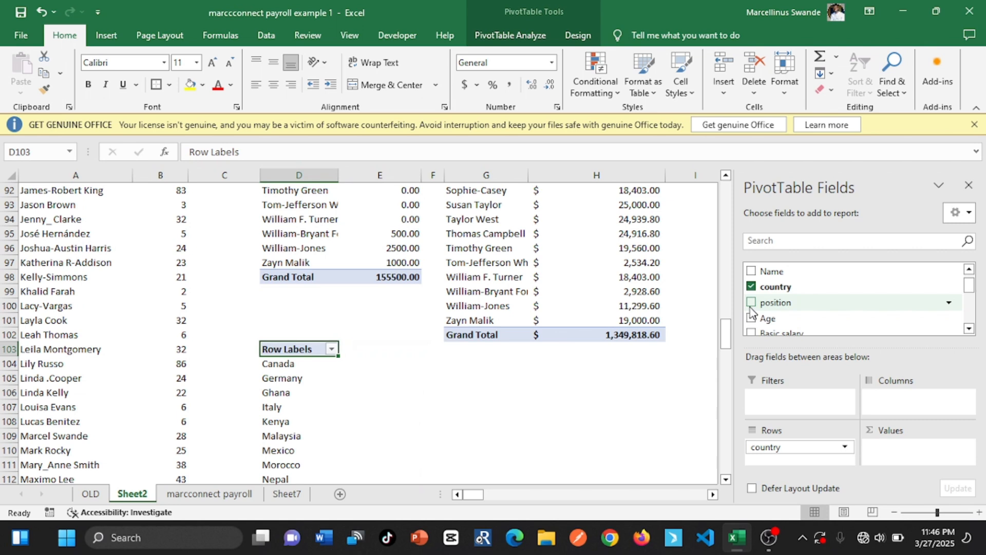
click(751, 272)
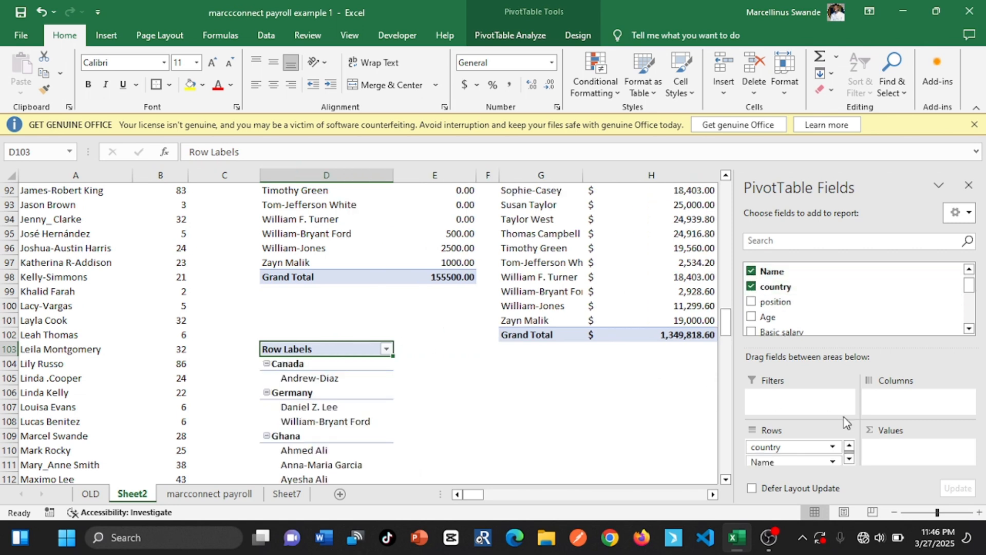
drag(770, 461, 881, 451)
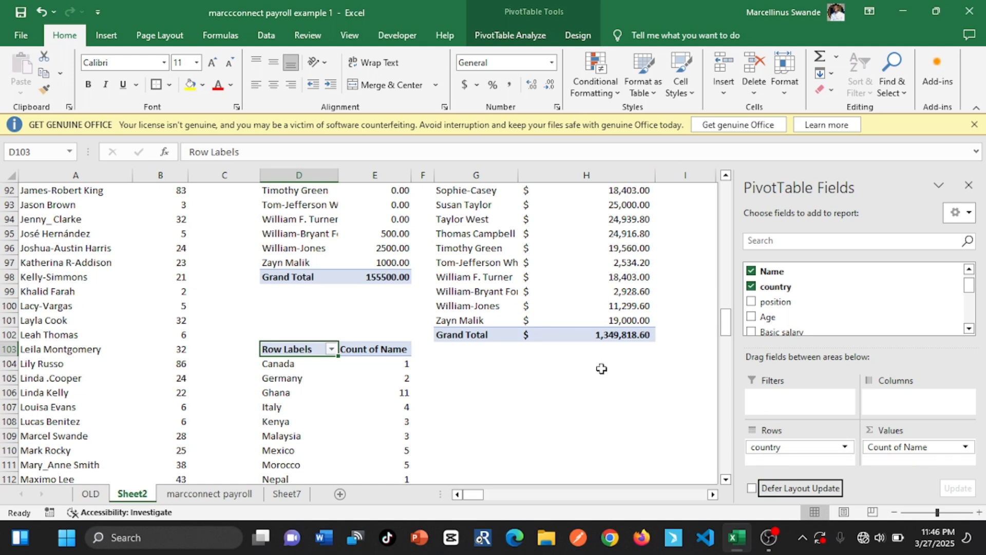
click(346, 379)
click(368, 362)
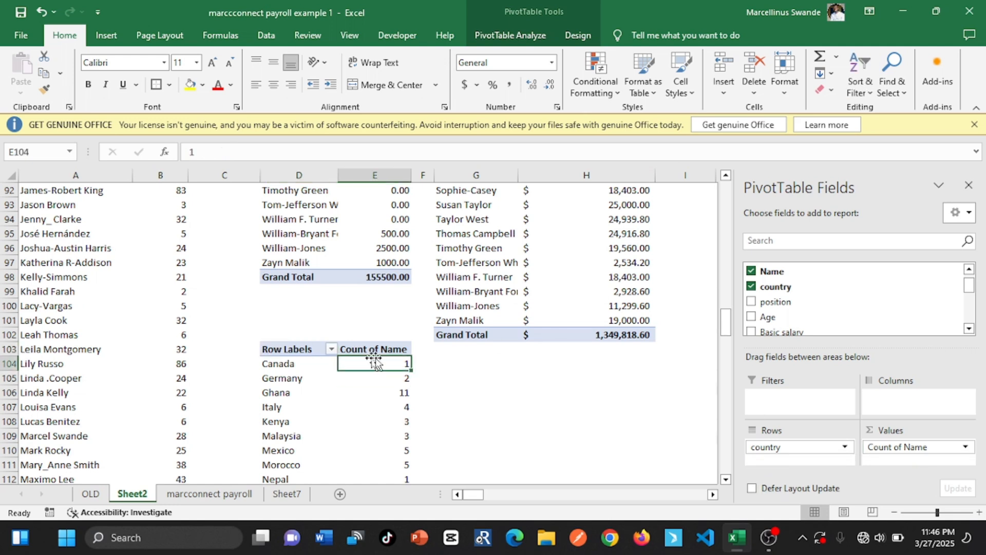
click(370, 390)
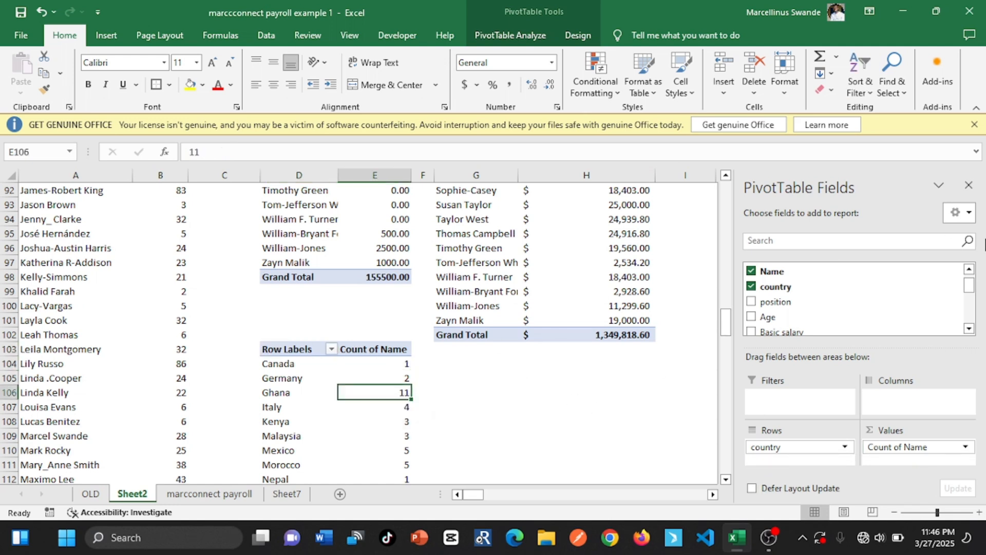
Insert a PivotTable based on the payroll table at cell H104 of Sheet2 for Sheet7's position distribution requirement
drag(725, 321, 729, 341)
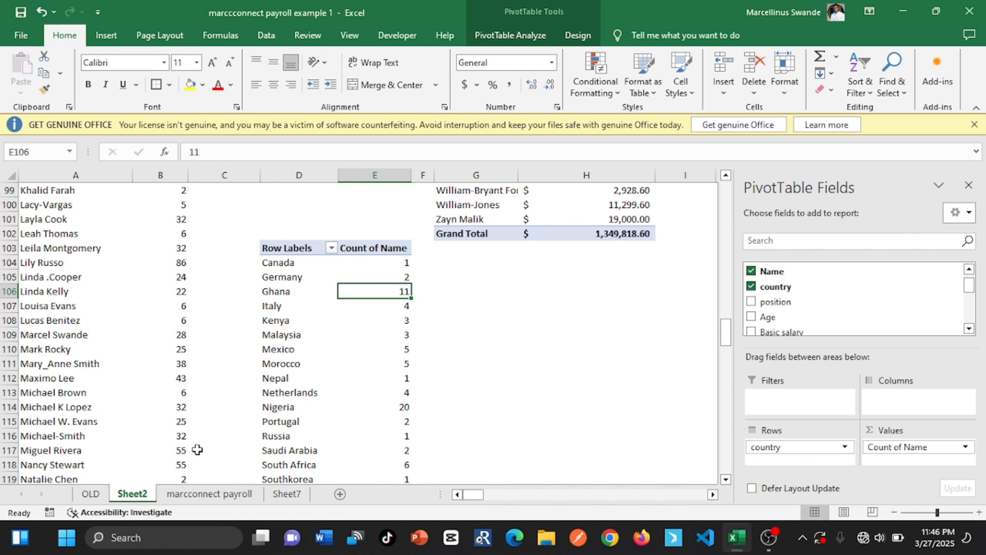
click(280, 494)
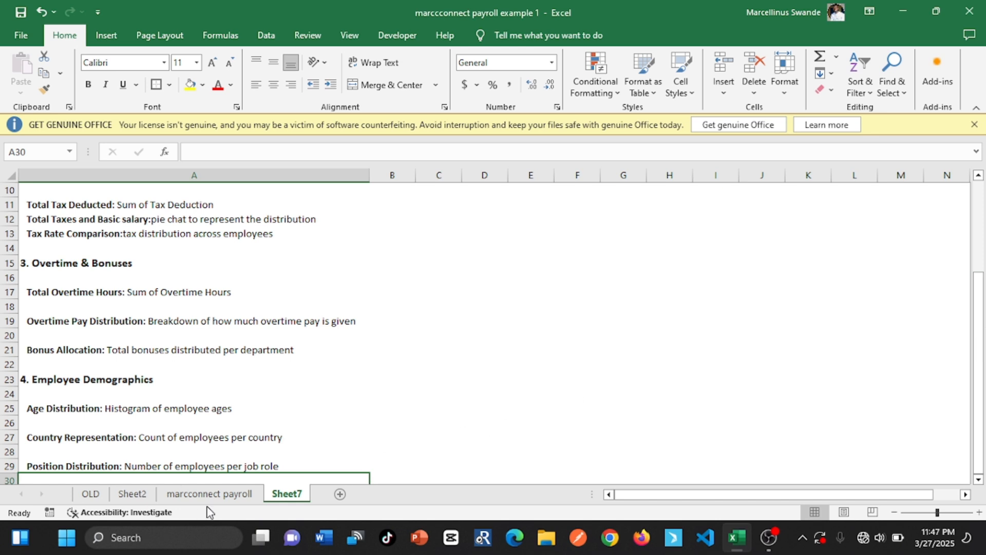
click(132, 493)
click(495, 280)
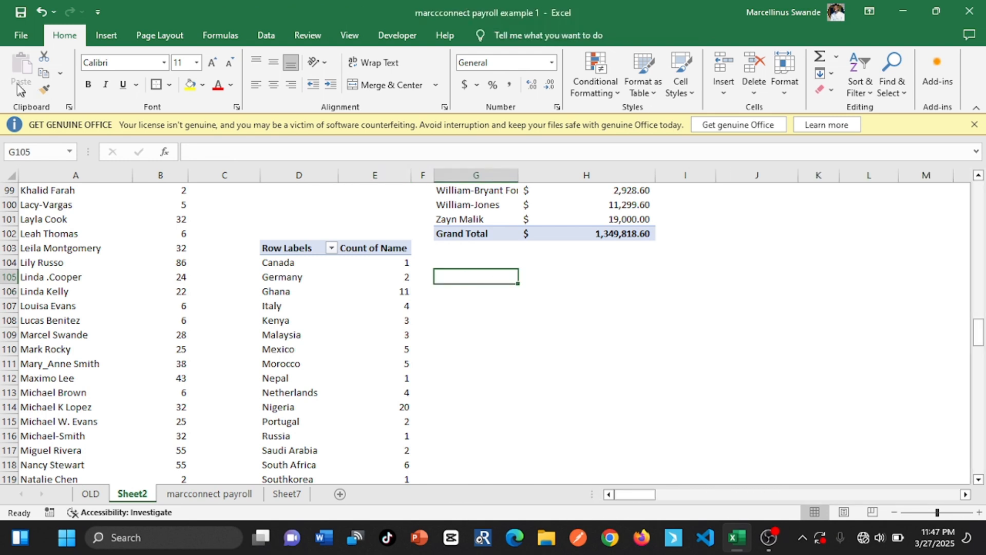
click(637, 261)
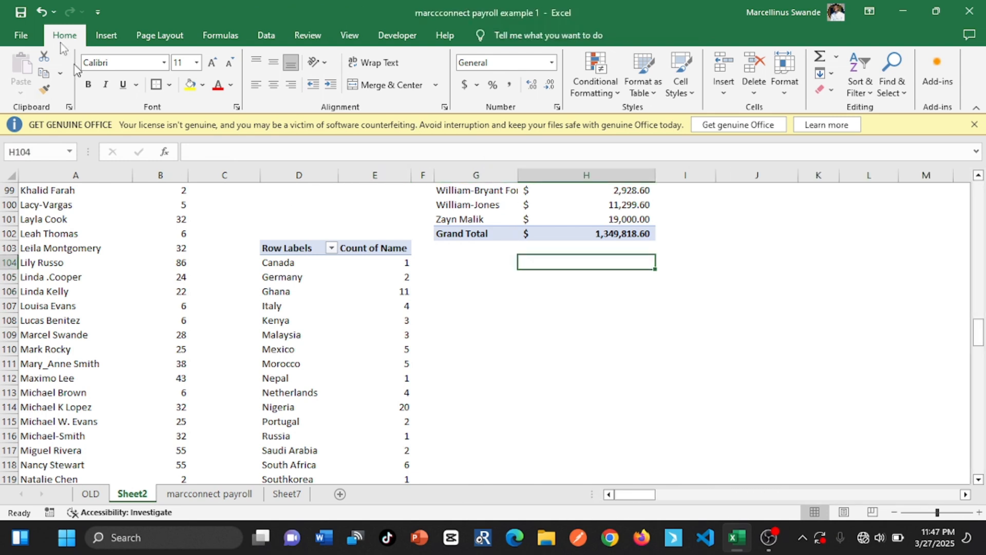
click(100, 34)
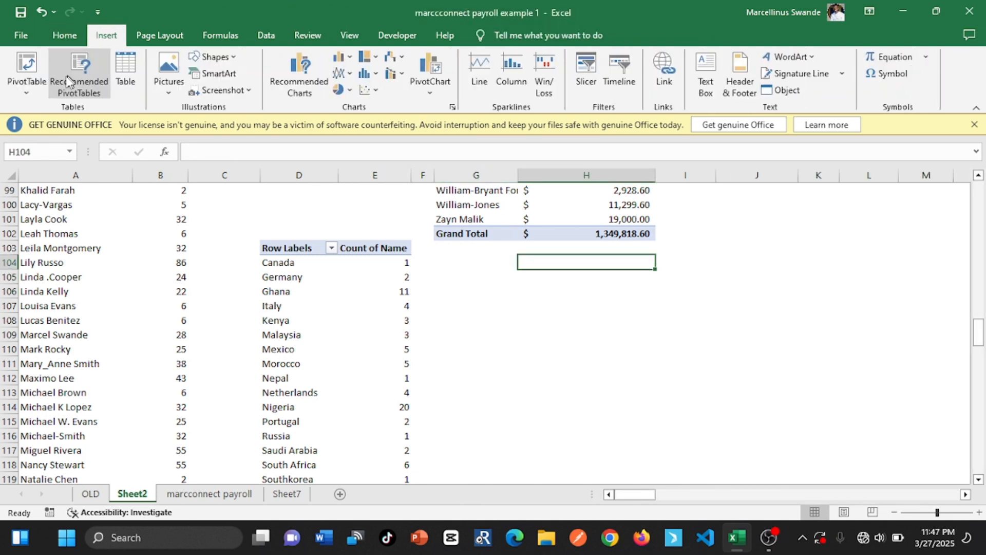
click(27, 64)
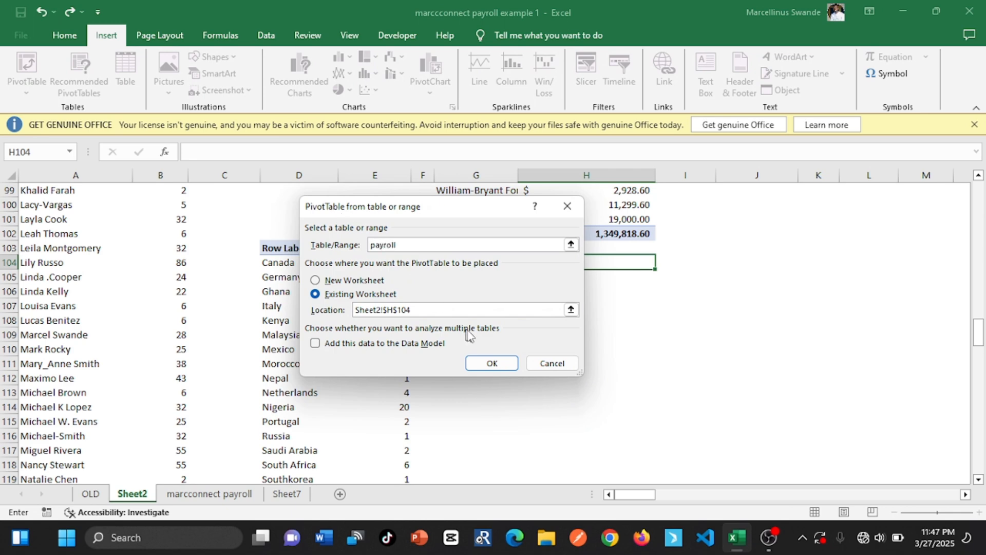
click(478, 361)
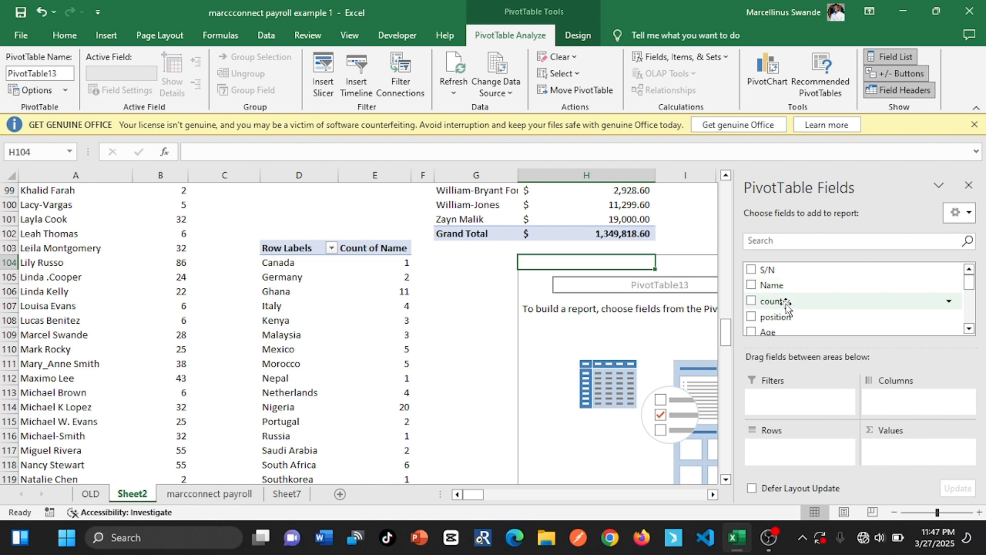
Set up the PivotTable at H104 with position as rows and Count of Name as the value, and close the field list
click(286, 493)
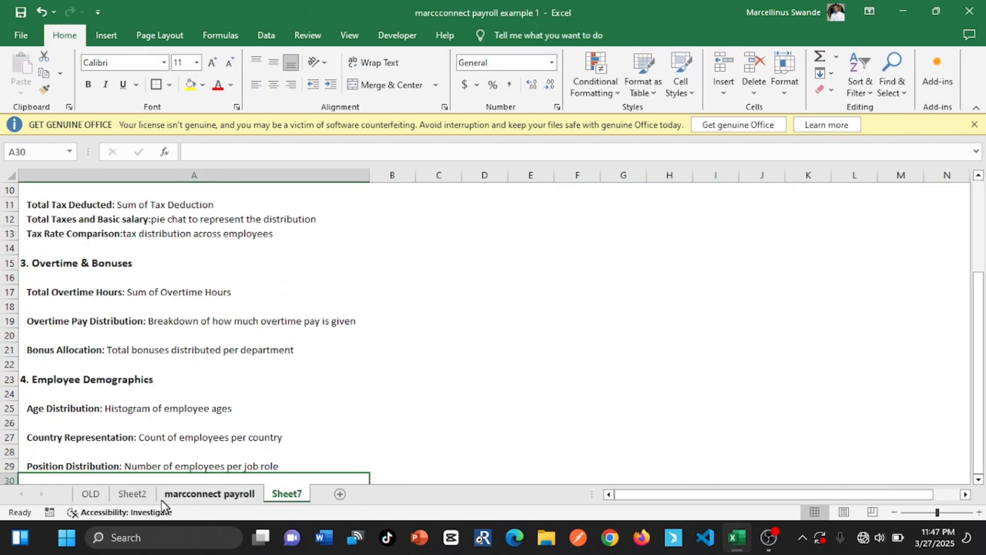
click(134, 495)
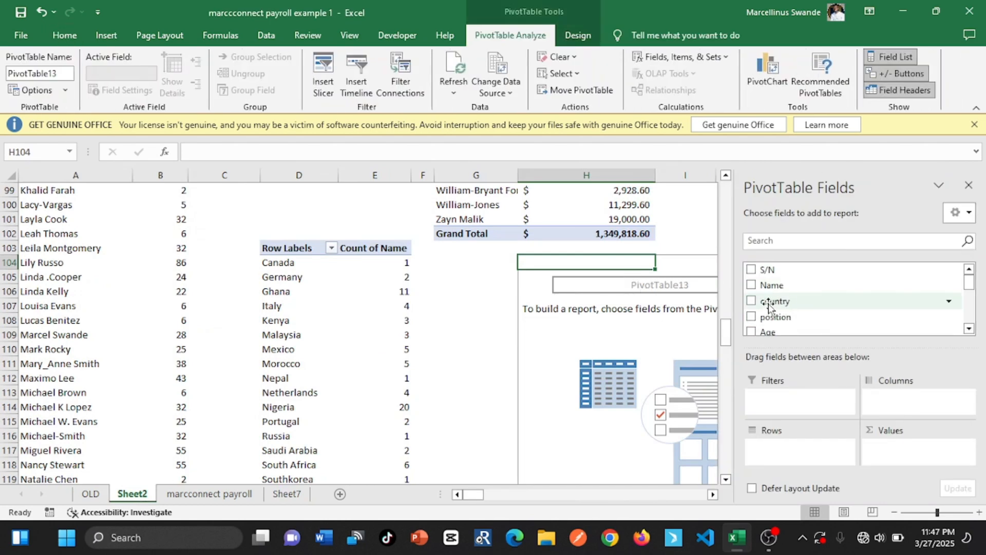
click(752, 286)
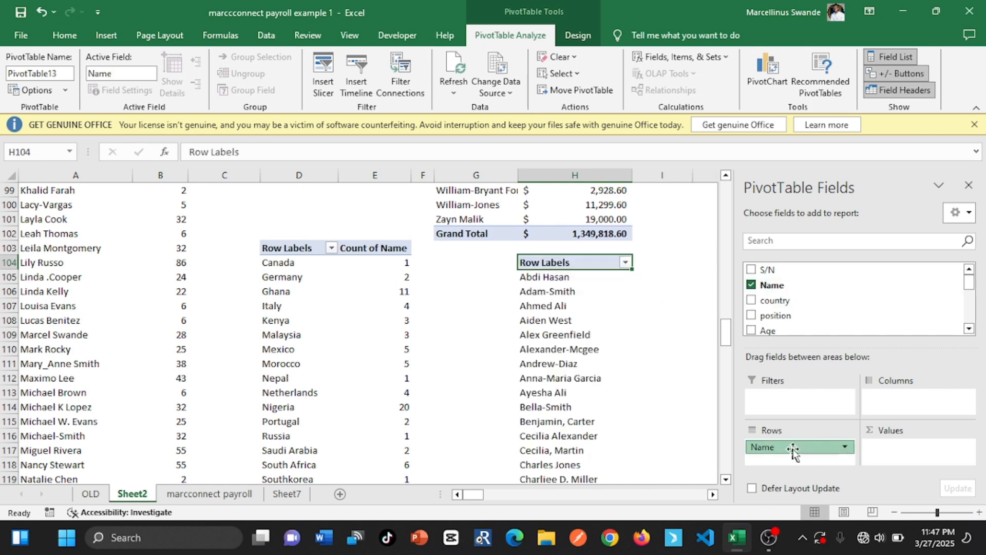
drag(795, 448, 877, 452)
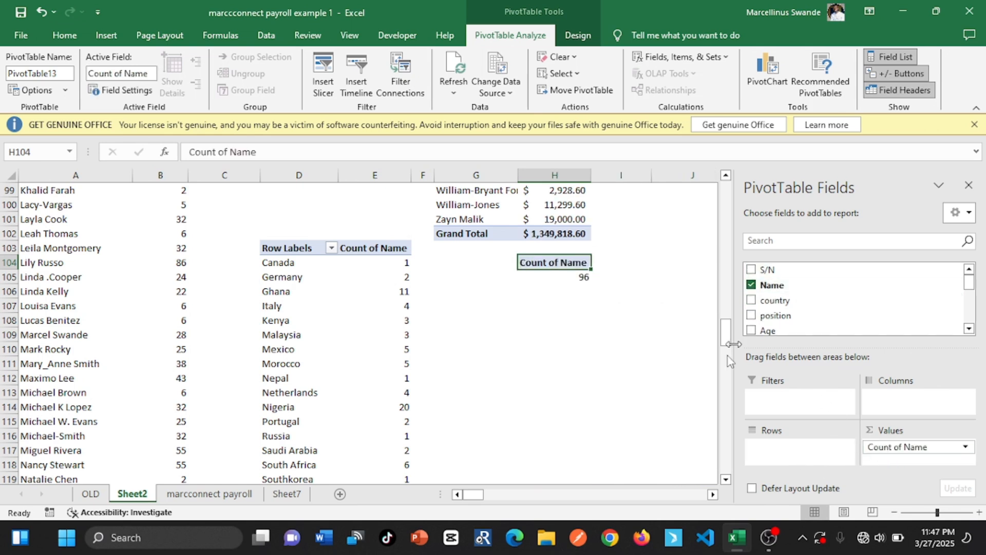
click(752, 317)
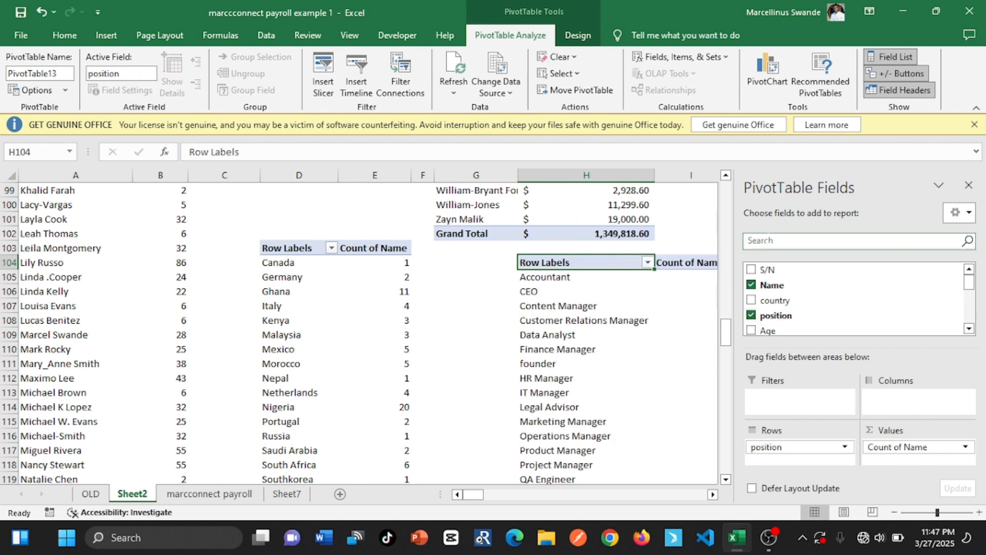
click(969, 185)
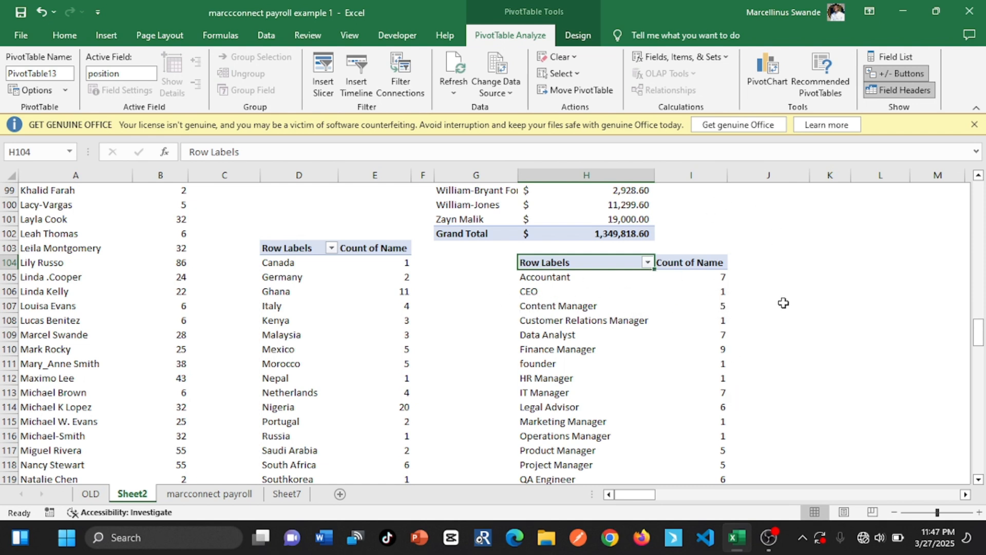
drag(984, 348, 902, 183)
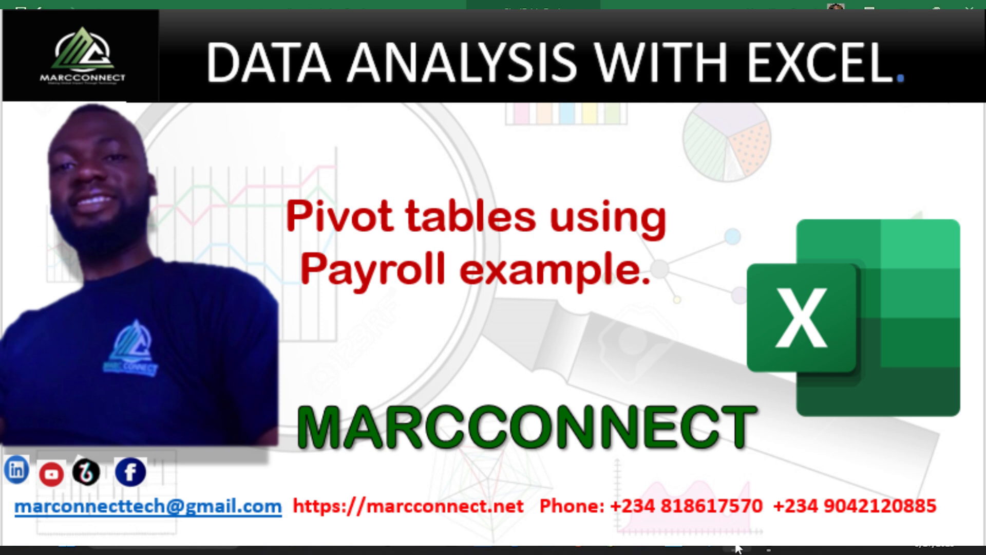
click(738, 548)
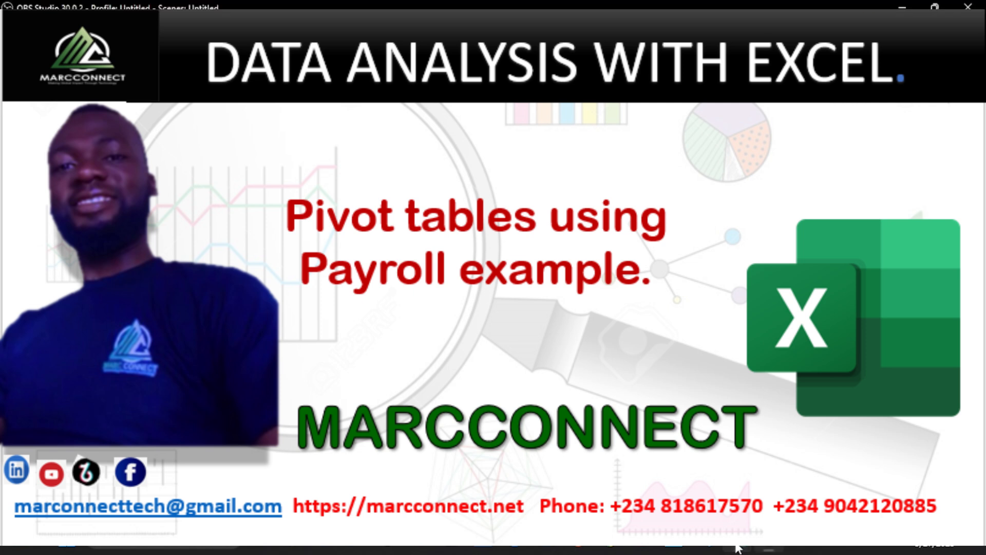